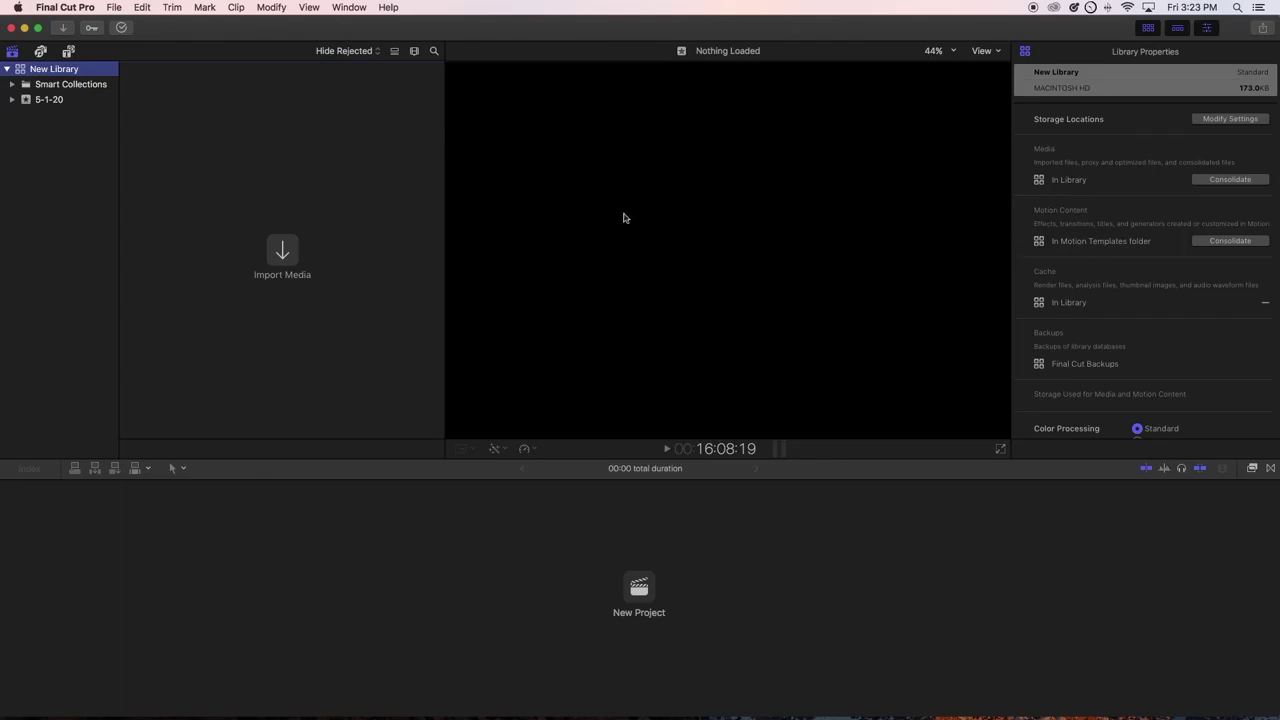
- Inspect New Library's properties and glance at the titles and effects browser
click(718, 254)
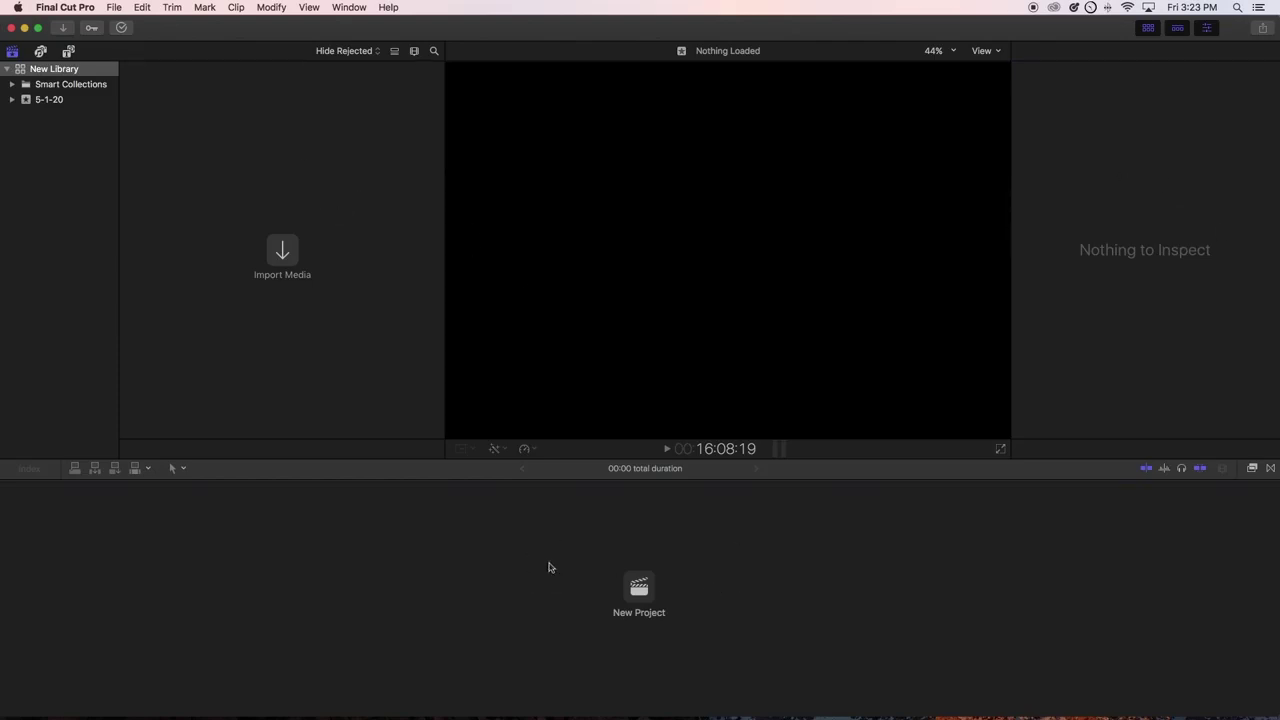
click(65, 245)
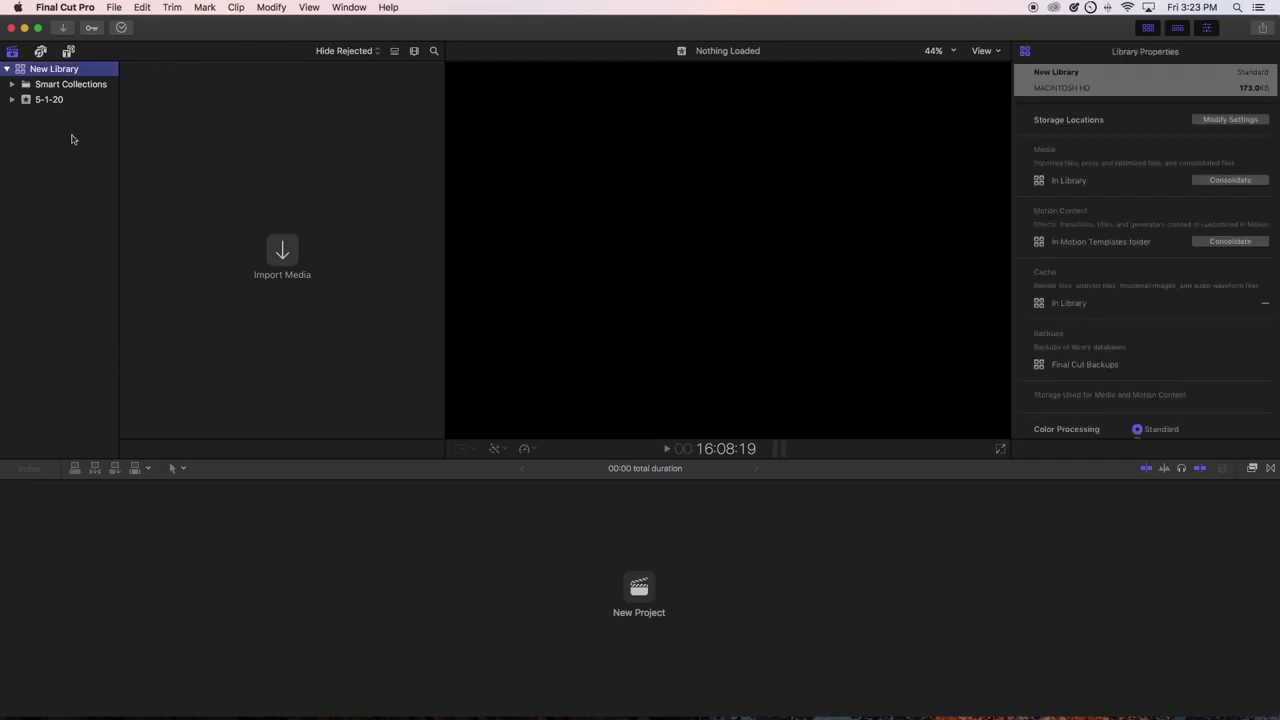
click(71, 52)
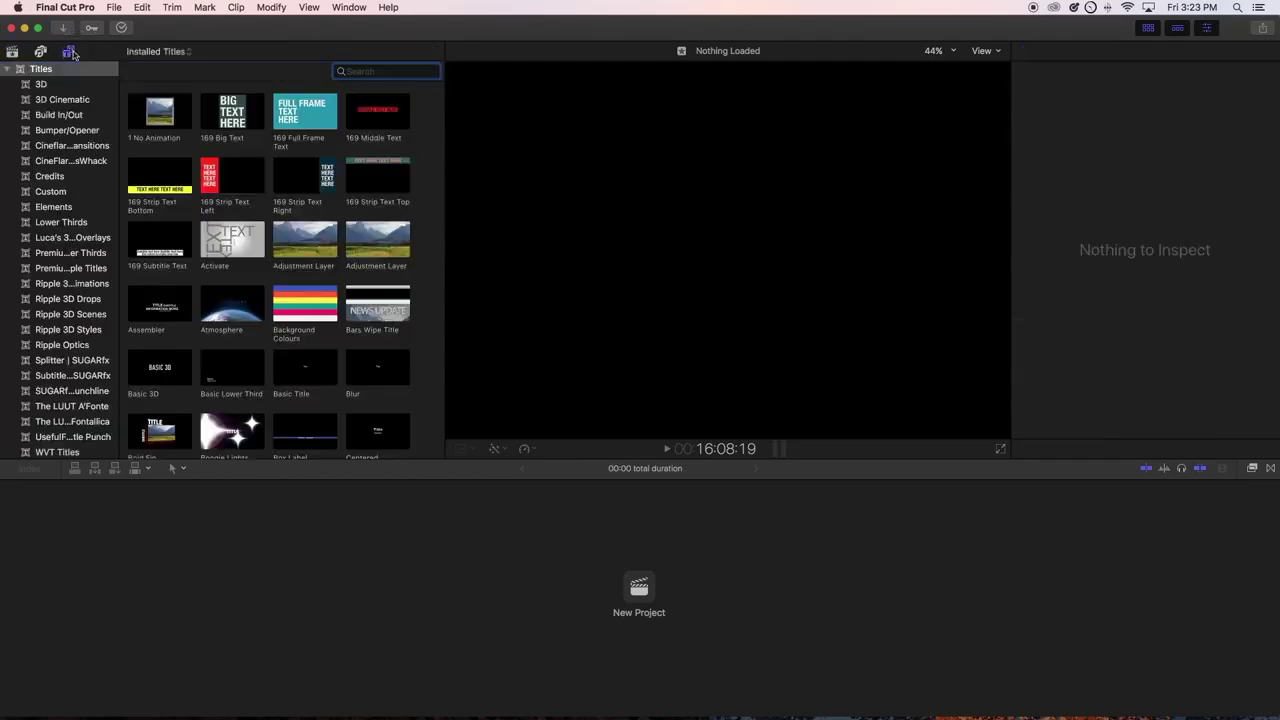
click(12, 52)
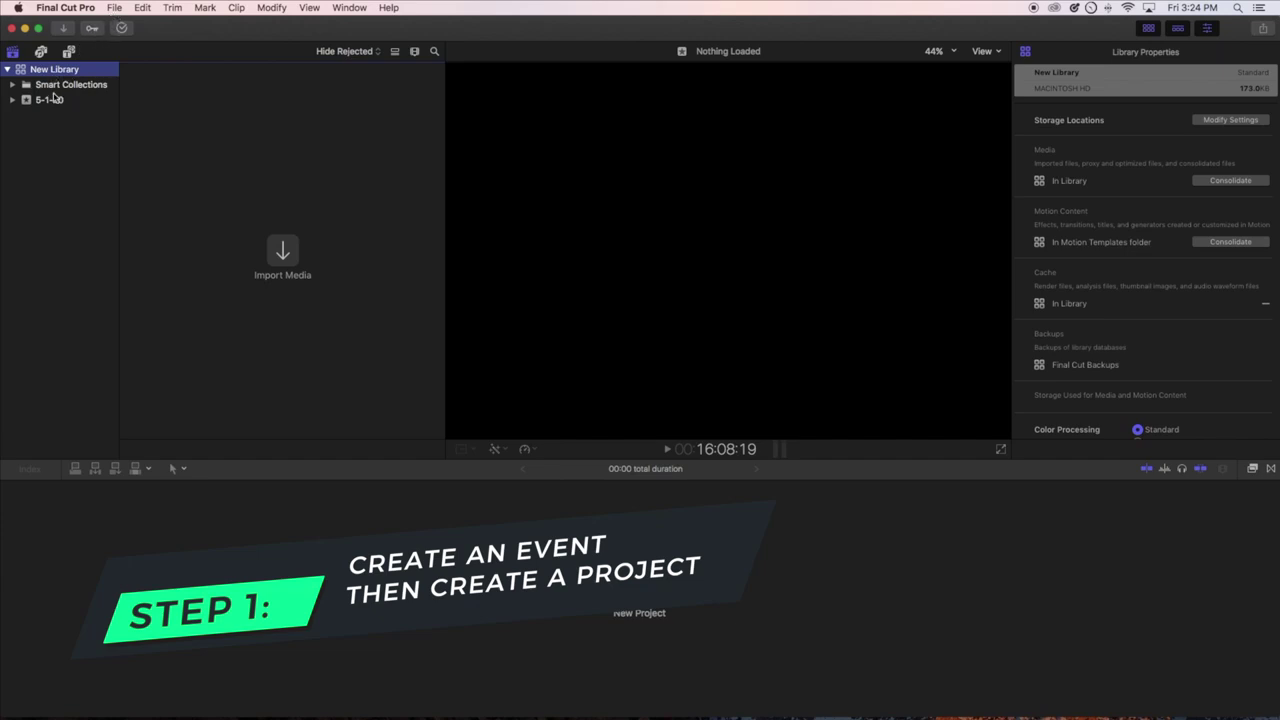
- Reselect New Library and look over the File menu's new-item options without choosing one
click(55, 99)
click(56, 71)
click(118, 7)
mouse_move(130, 25)
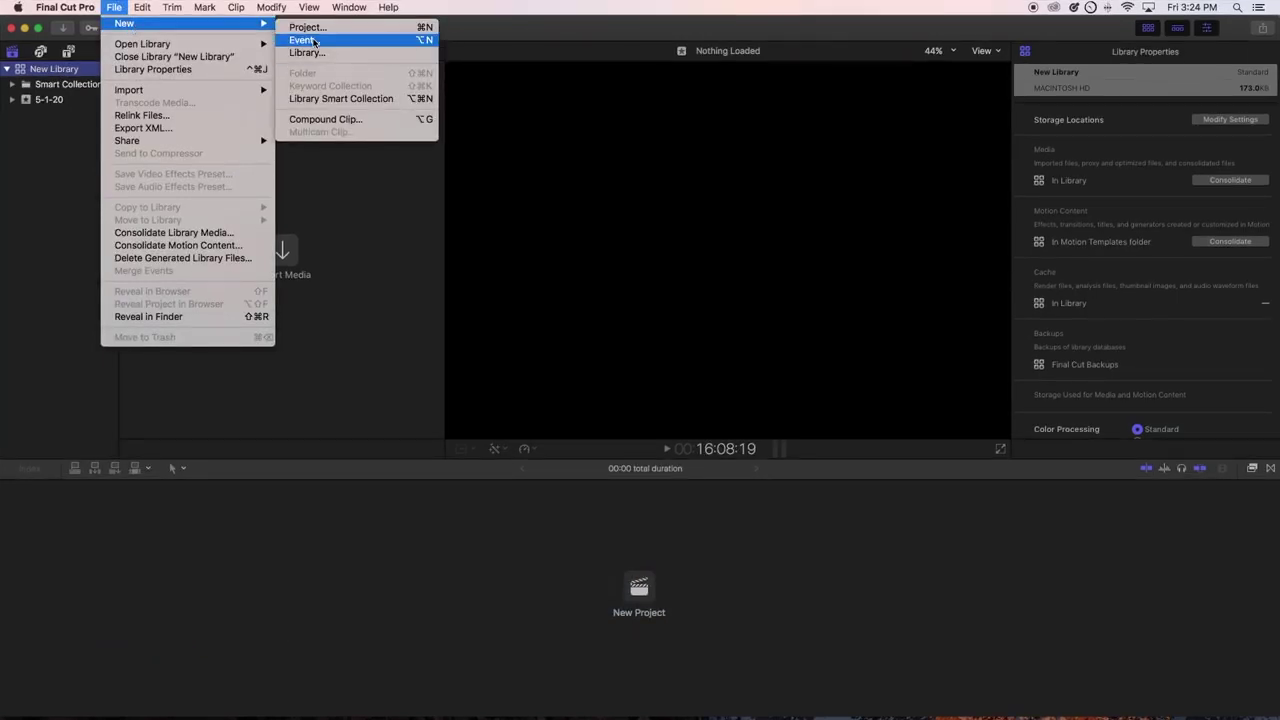
click(54, 134)
- Create an event named 'Test' in New Library from its right-click menu
right_click(66, 75)
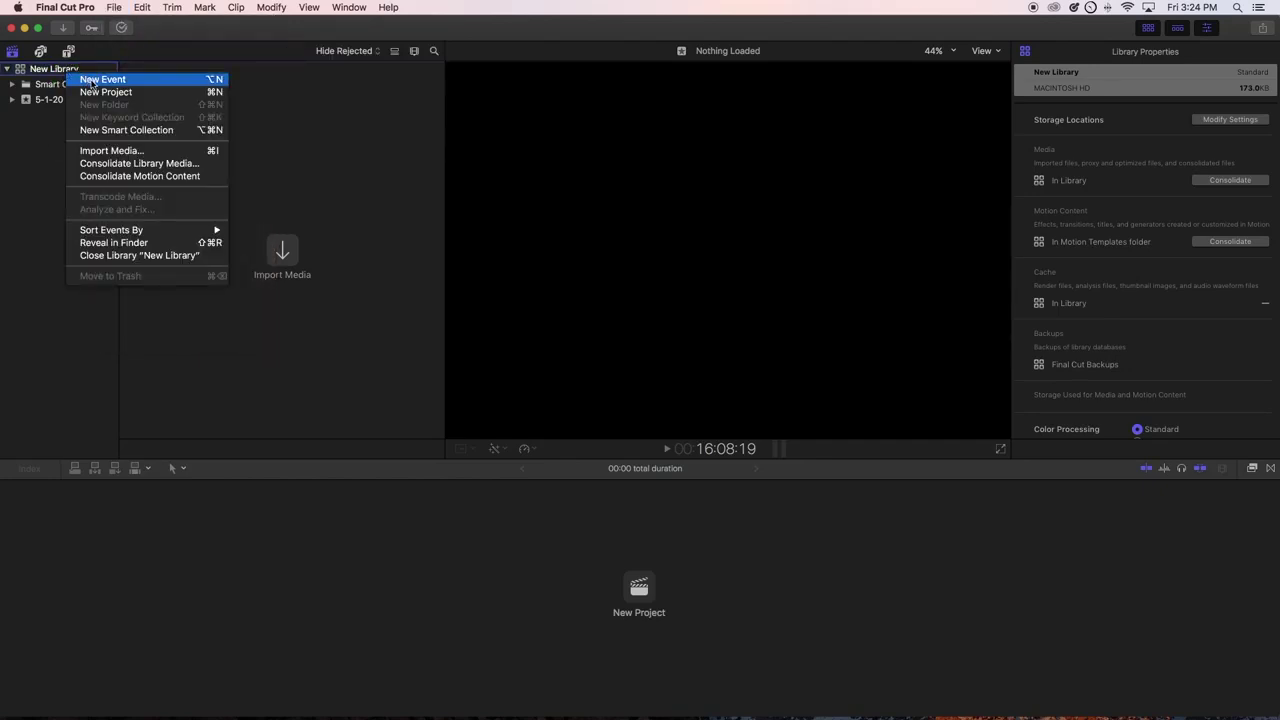
click(92, 80)
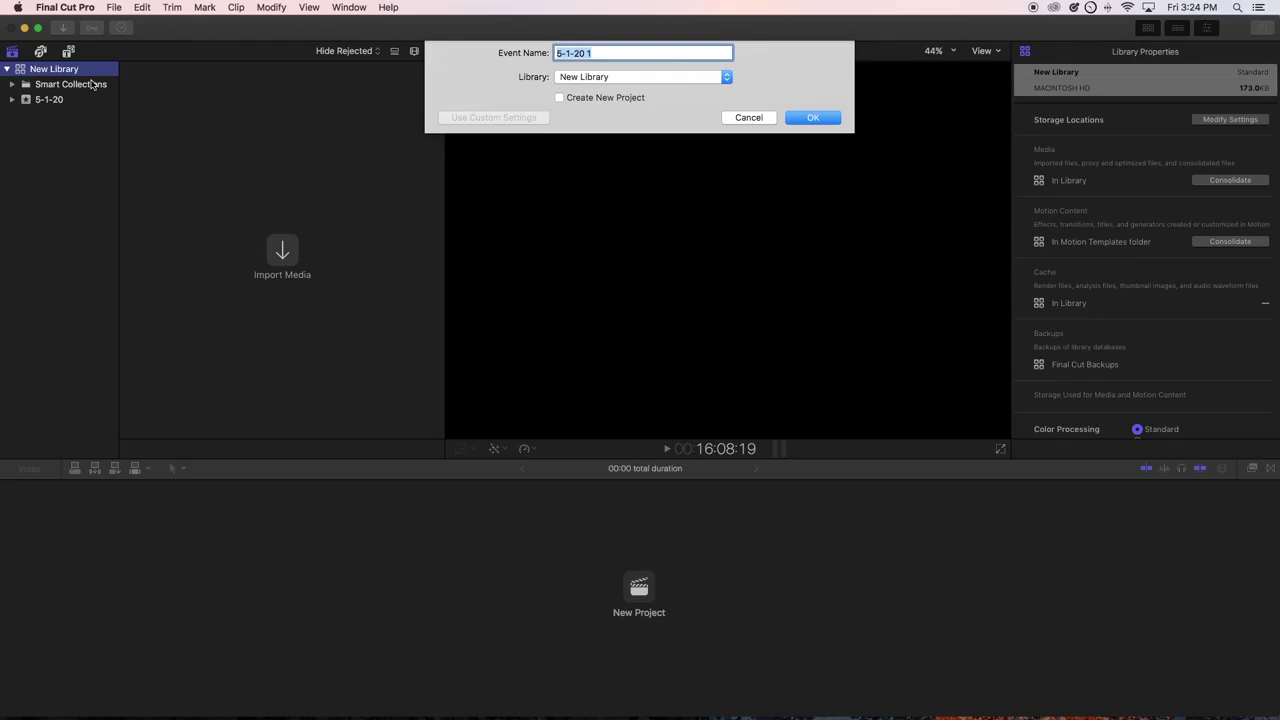
text(Test)
click(727, 78)
click(727, 79)
click(810, 122)
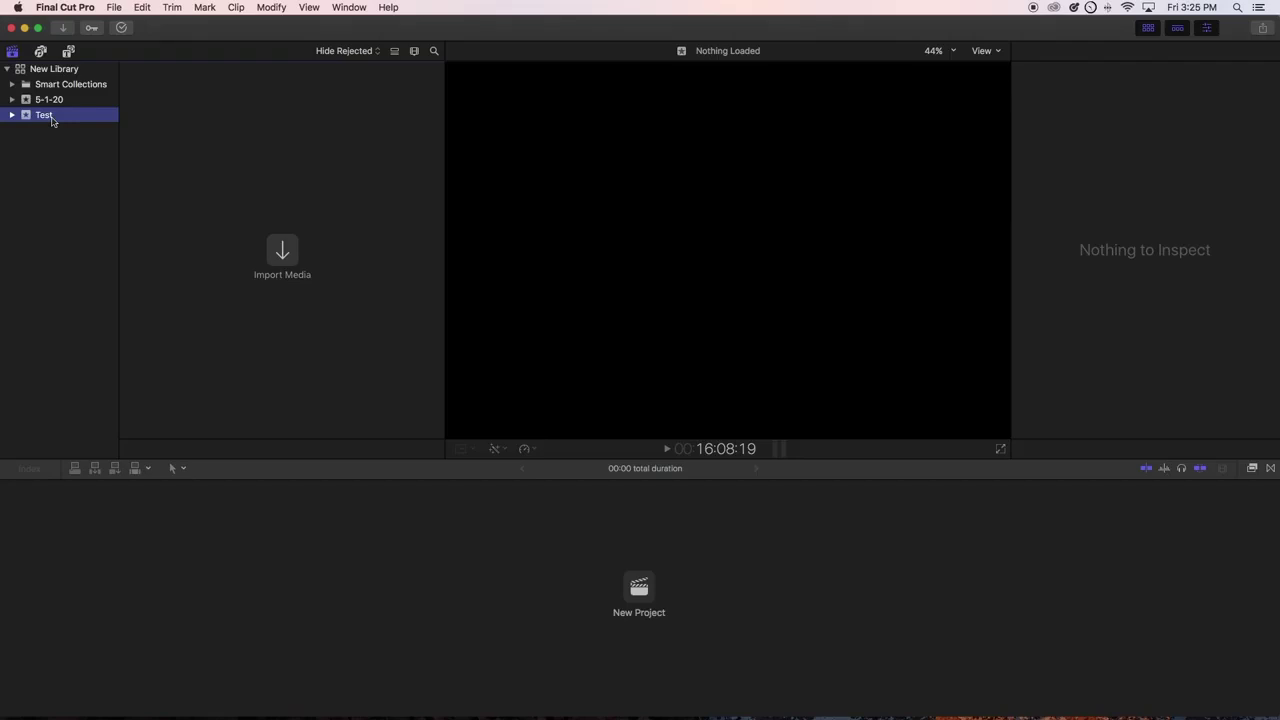
- Create the 1080p HD 29.97p project 'My first Youtube video' inside the Test event
right_click(45, 119)
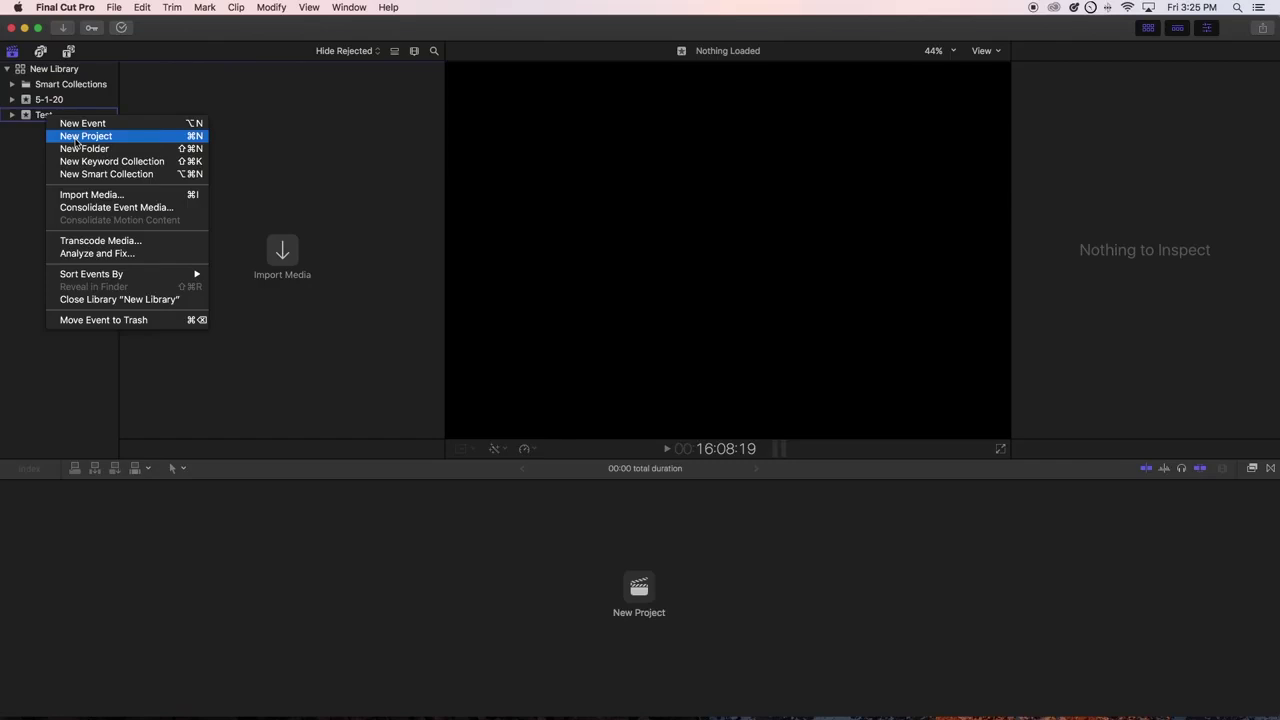
click(76, 142)
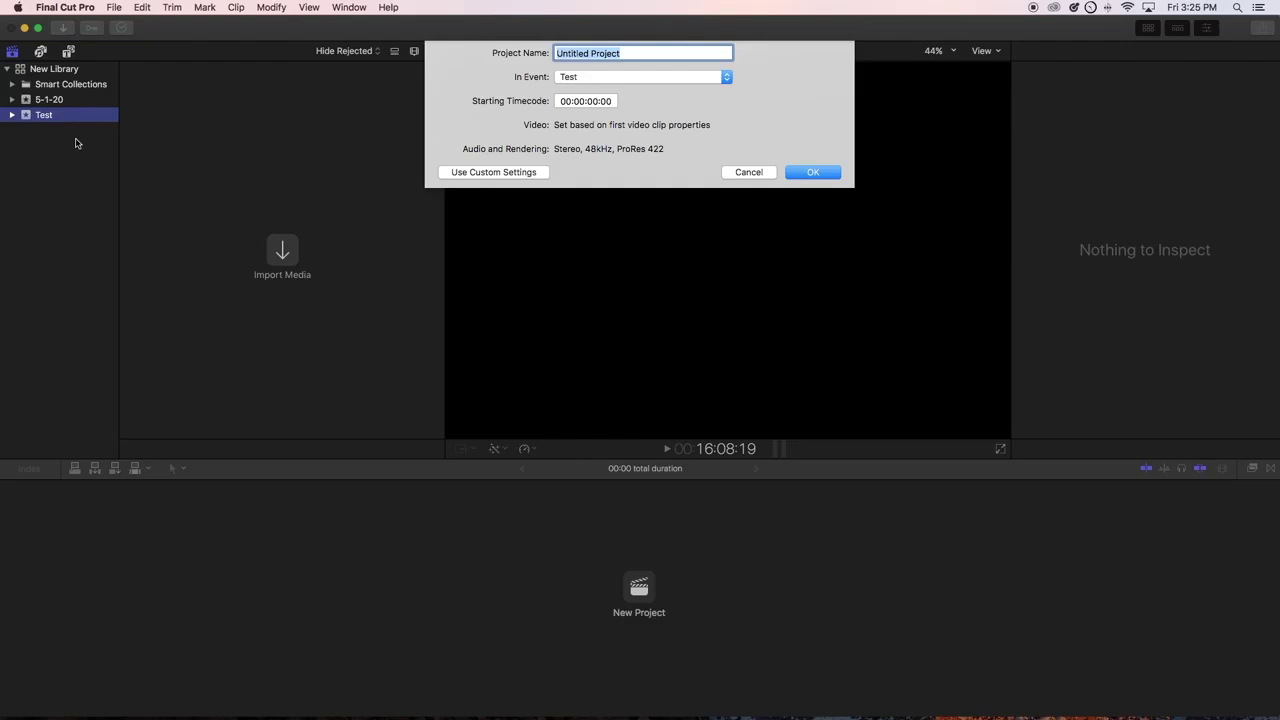
text(M)
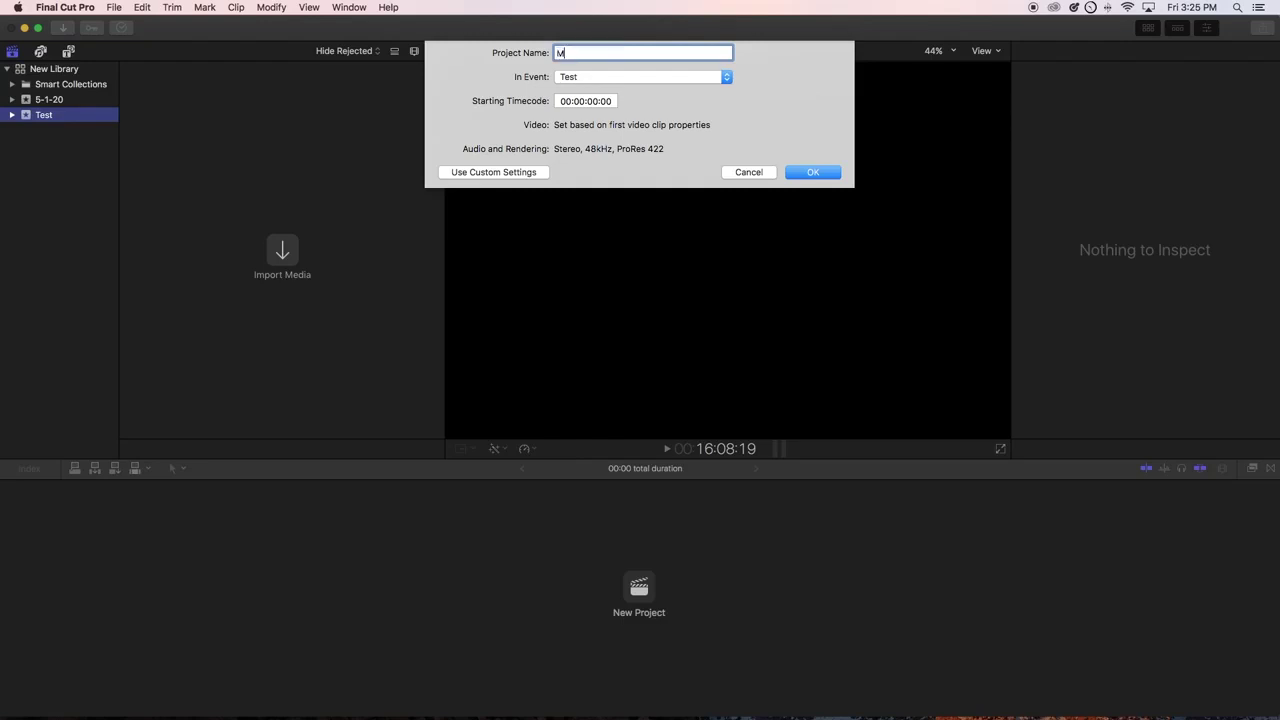
text(y first)
text( Youtube)
text( video)
key(Return)
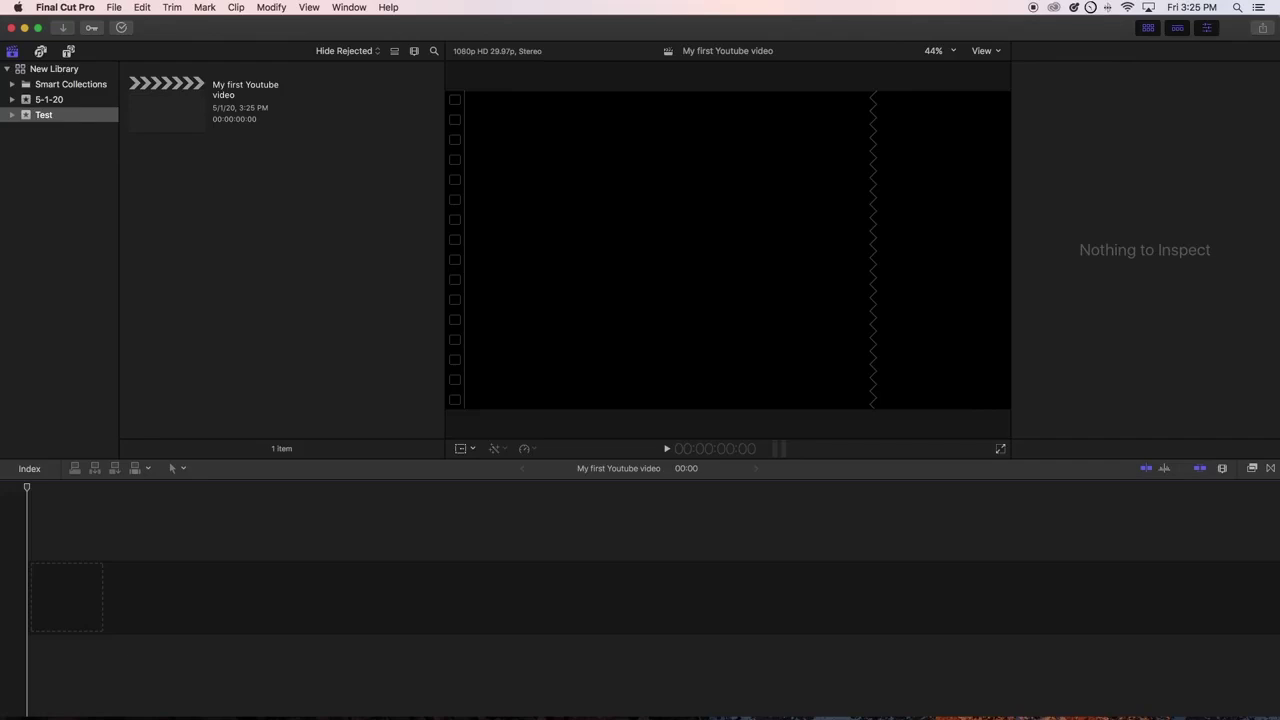
click(185, 124)
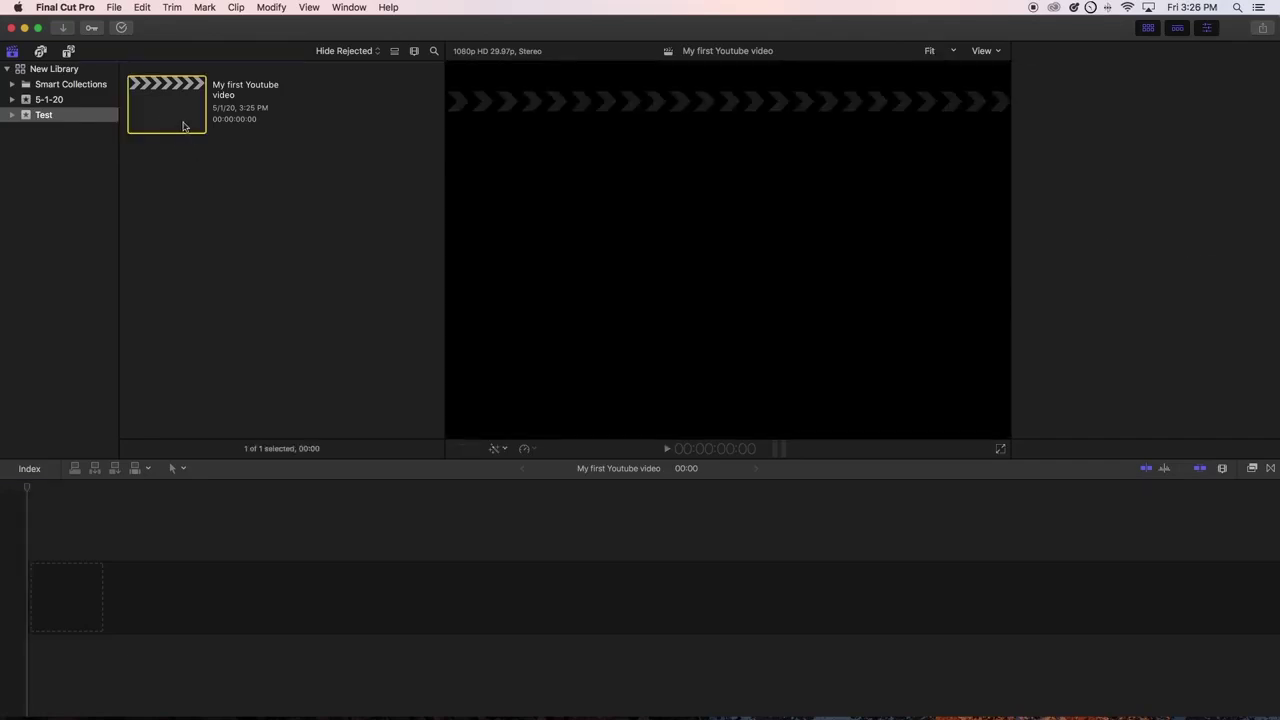
click(167, 175)
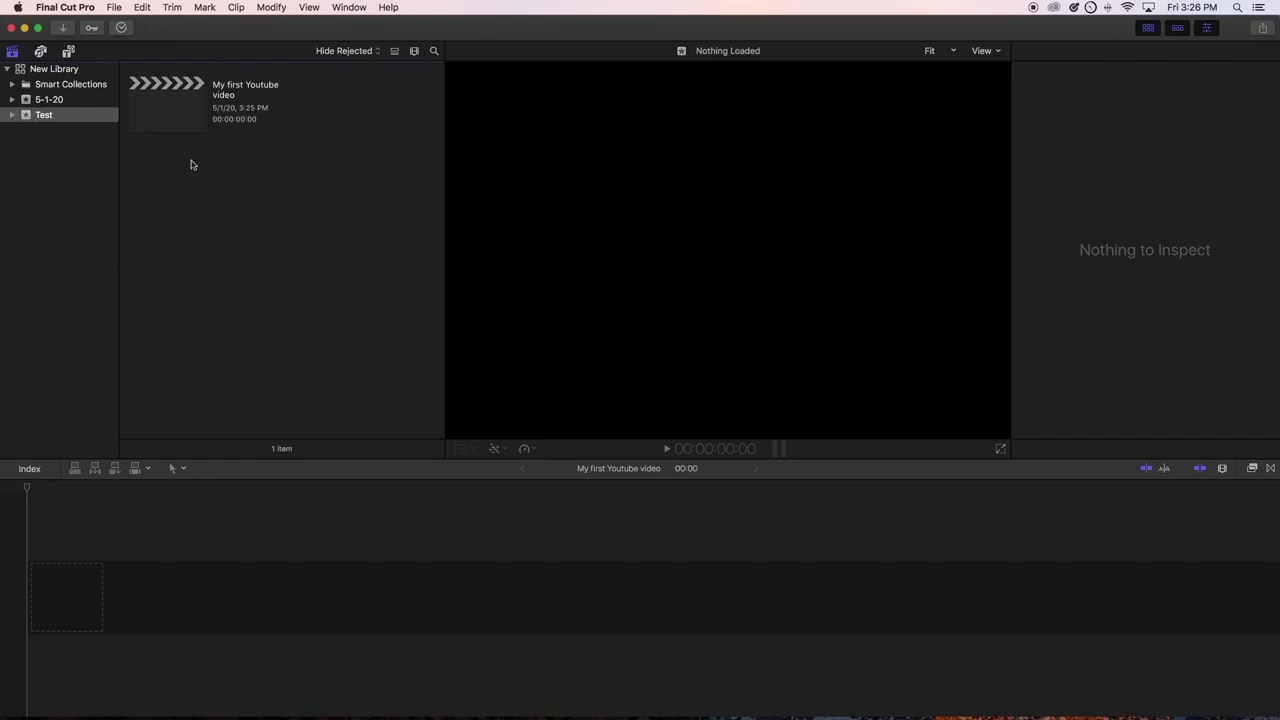
- Select New Library and glance at the File menu options without choosing anything
click(52, 71)
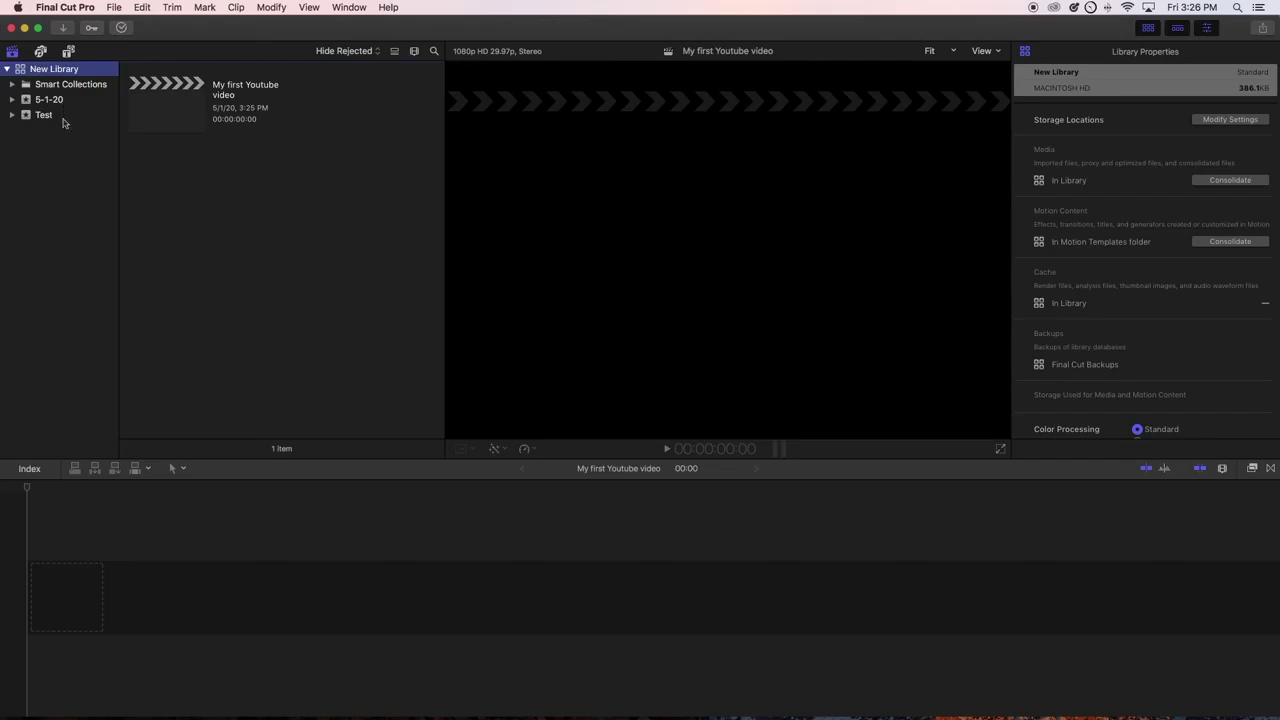
click(114, 8)
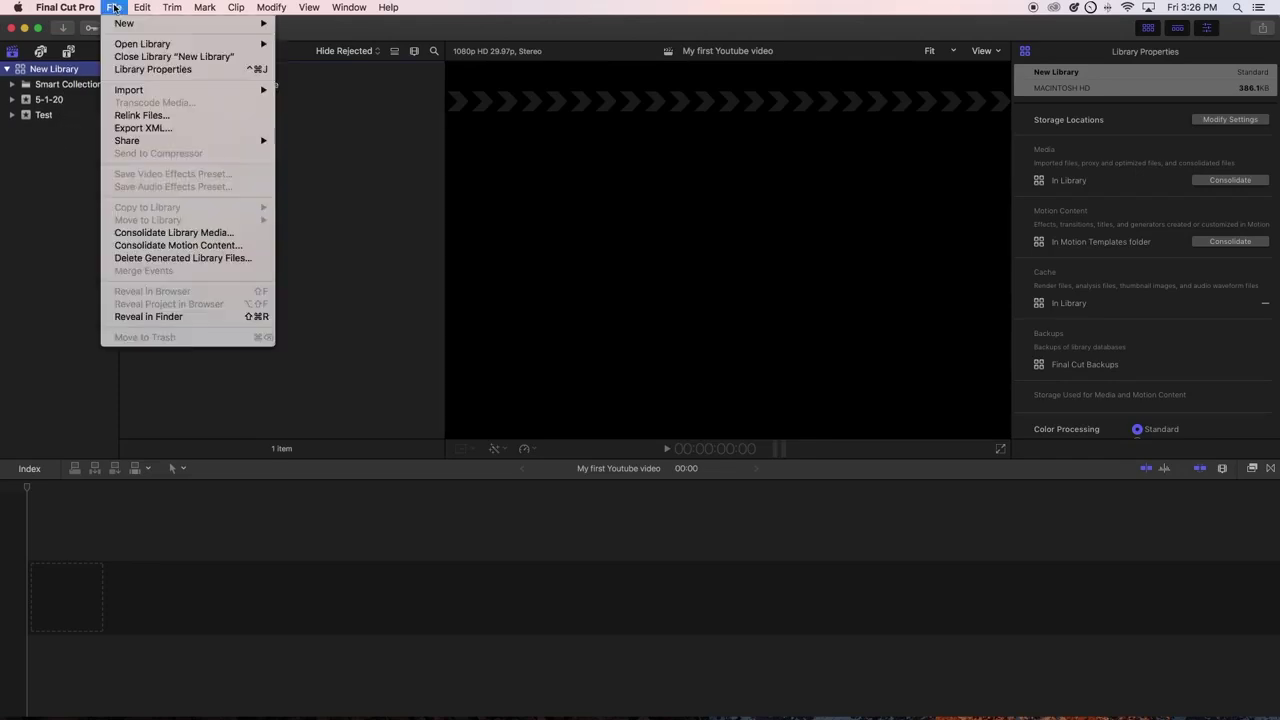
mouse_move(120, 23)
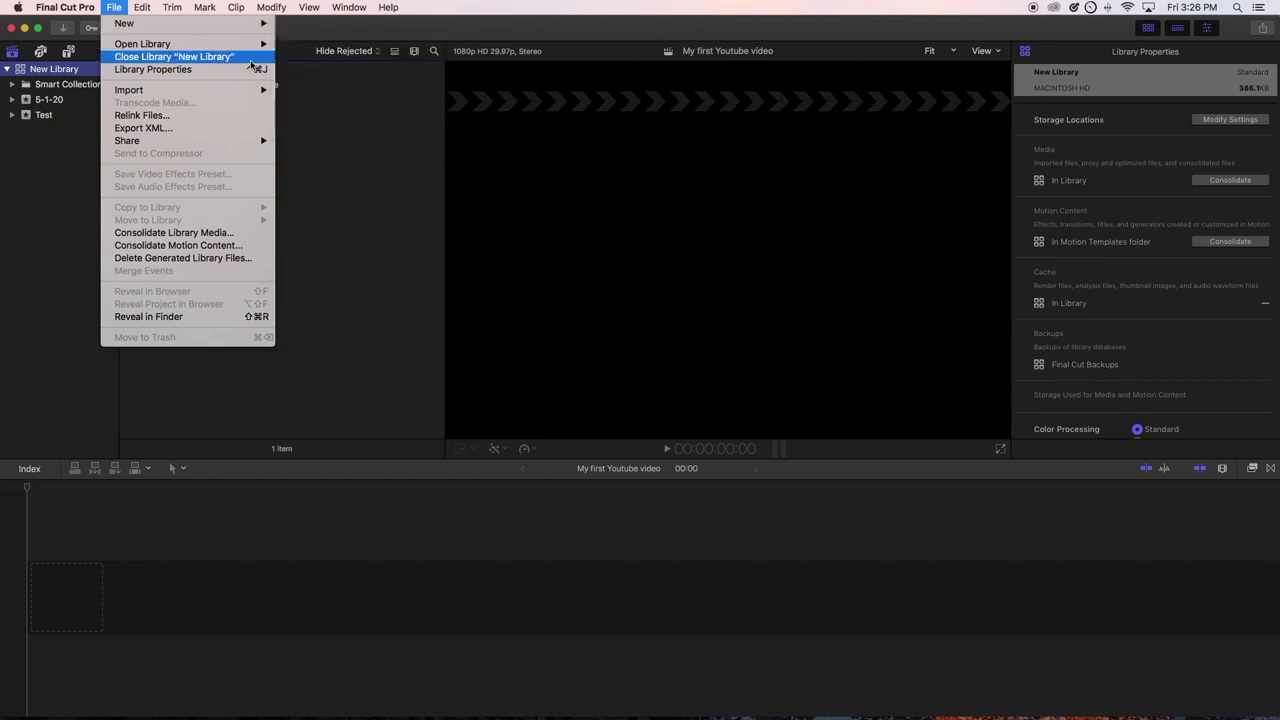
click(36, 188)
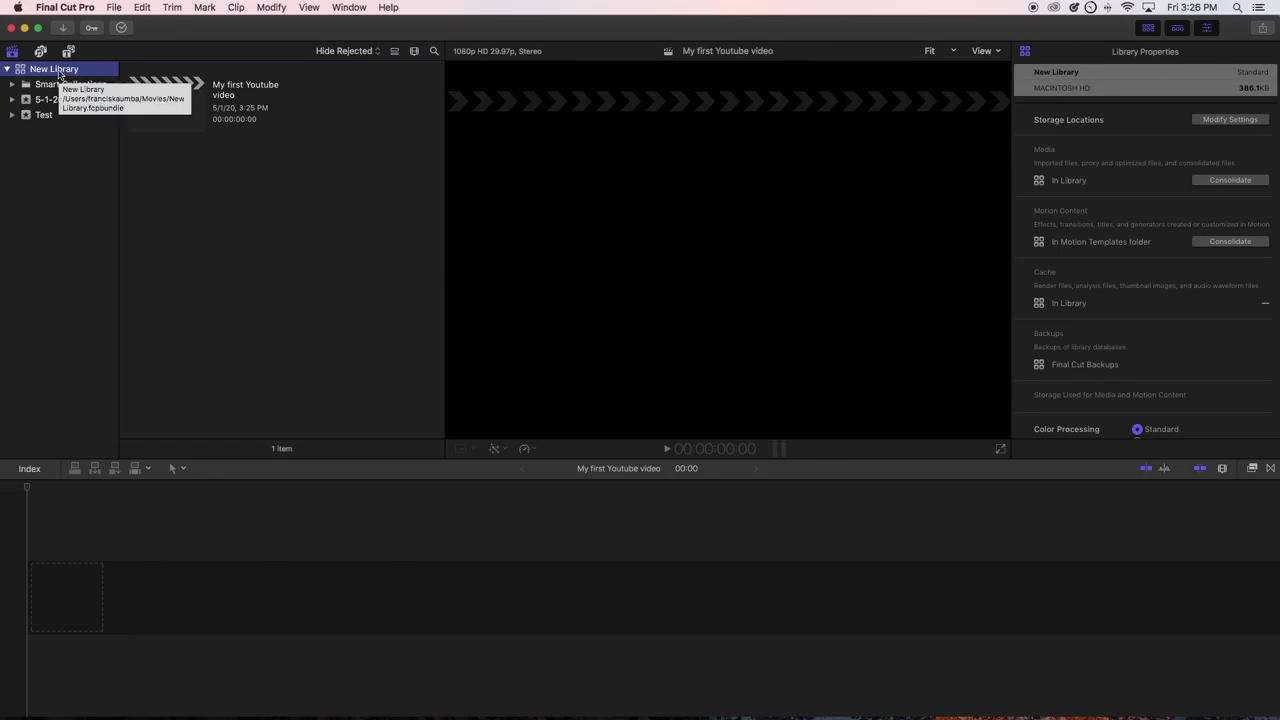
- Rename the Test event to '1st YT video' by editing its name in the library
click(44, 117)
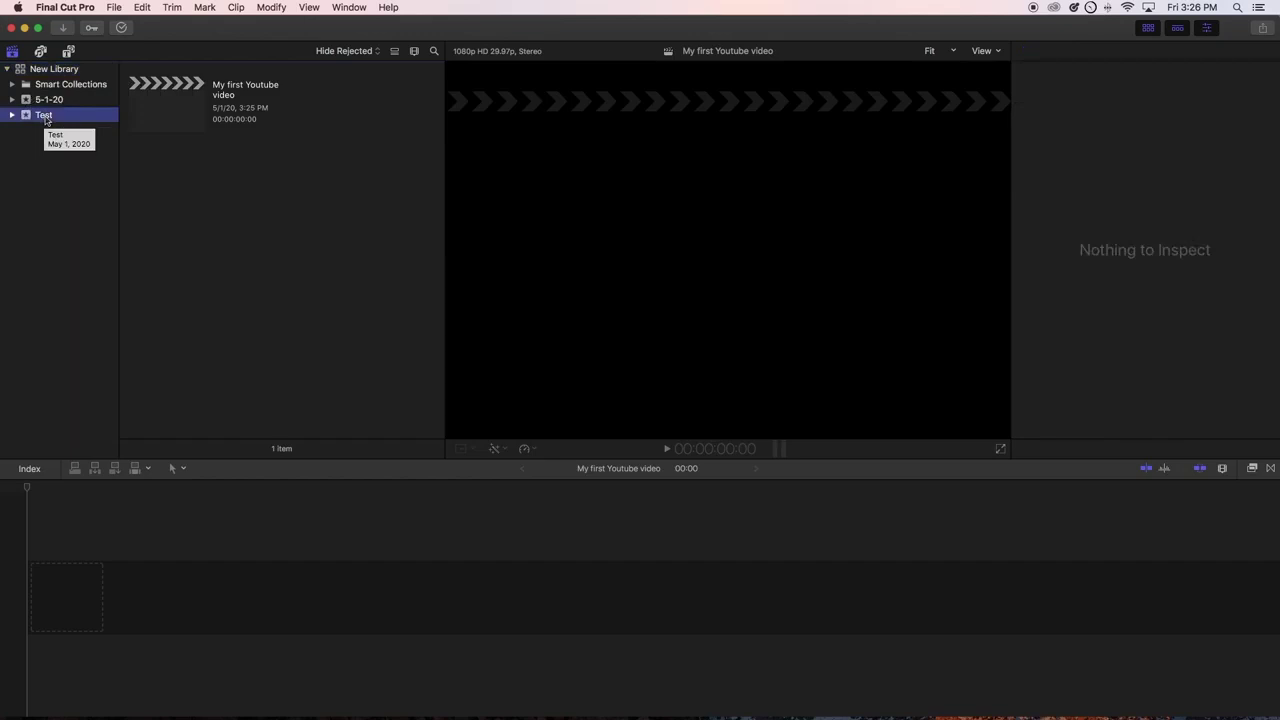
right_click(45, 120)
click(45, 116)
text(1st YT video)
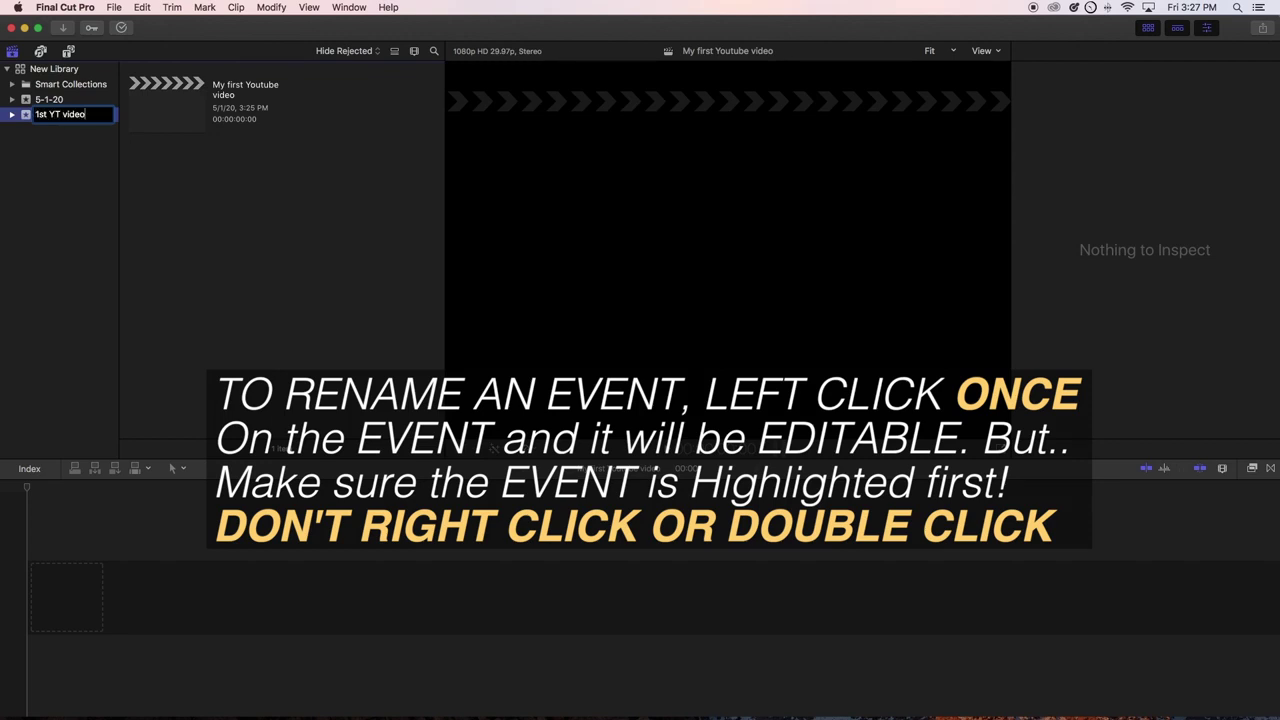
key(Return)
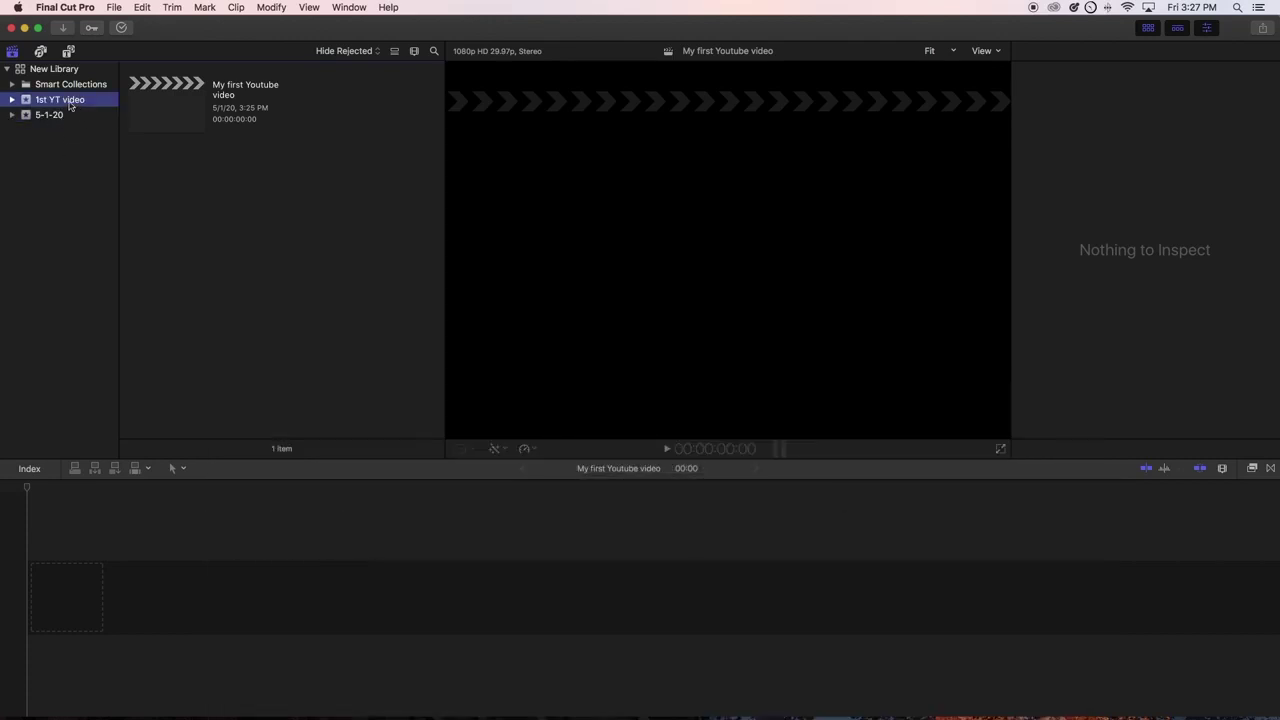
click(68, 103)
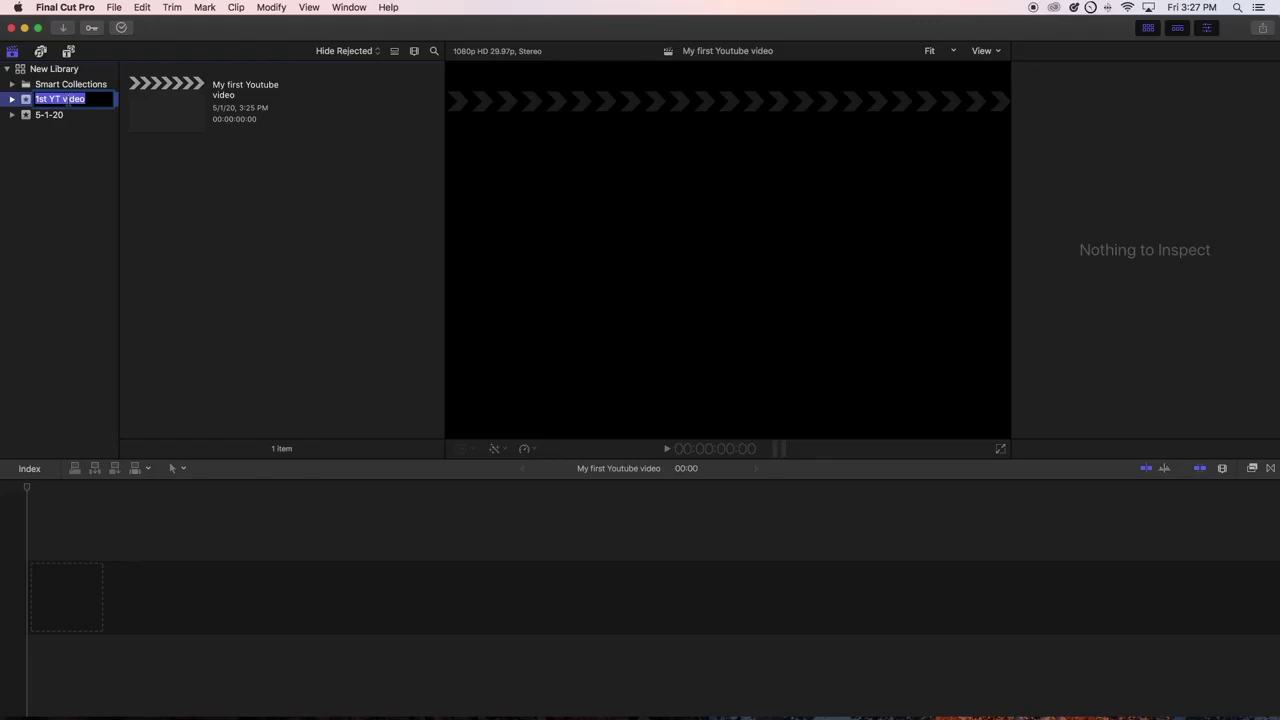
click(102, 100)
click(48, 156)
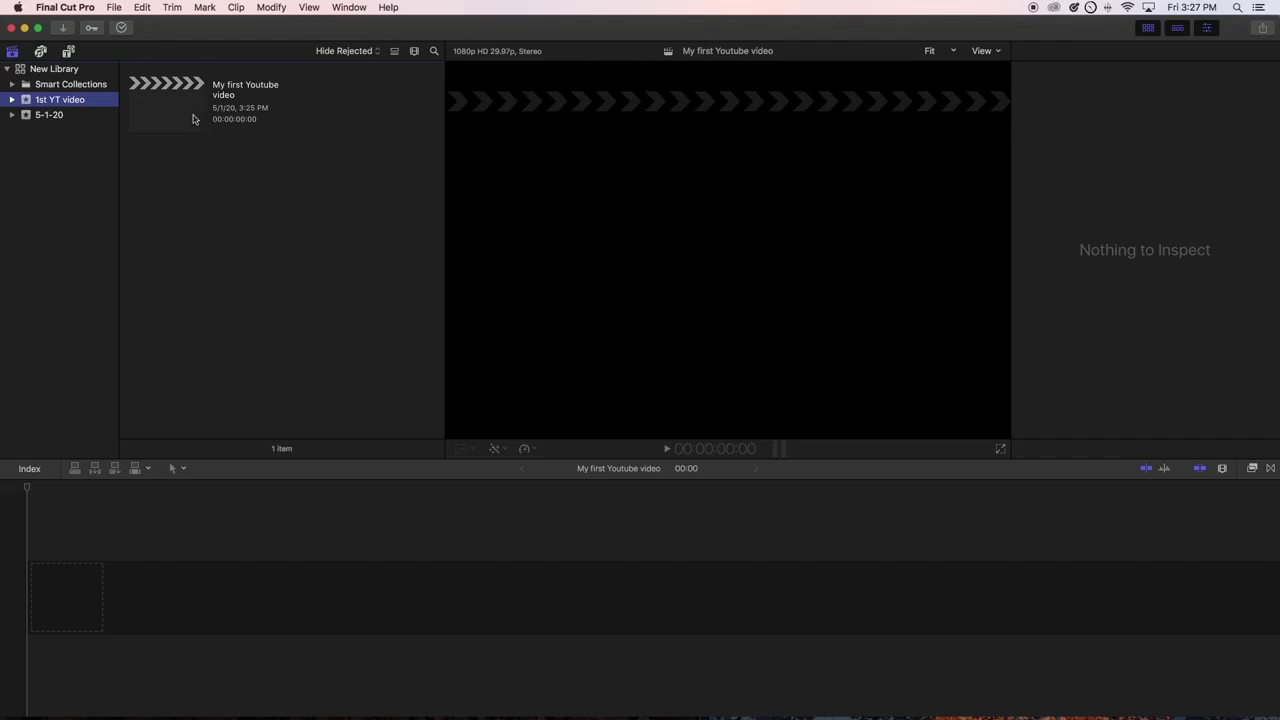
click(236, 98)
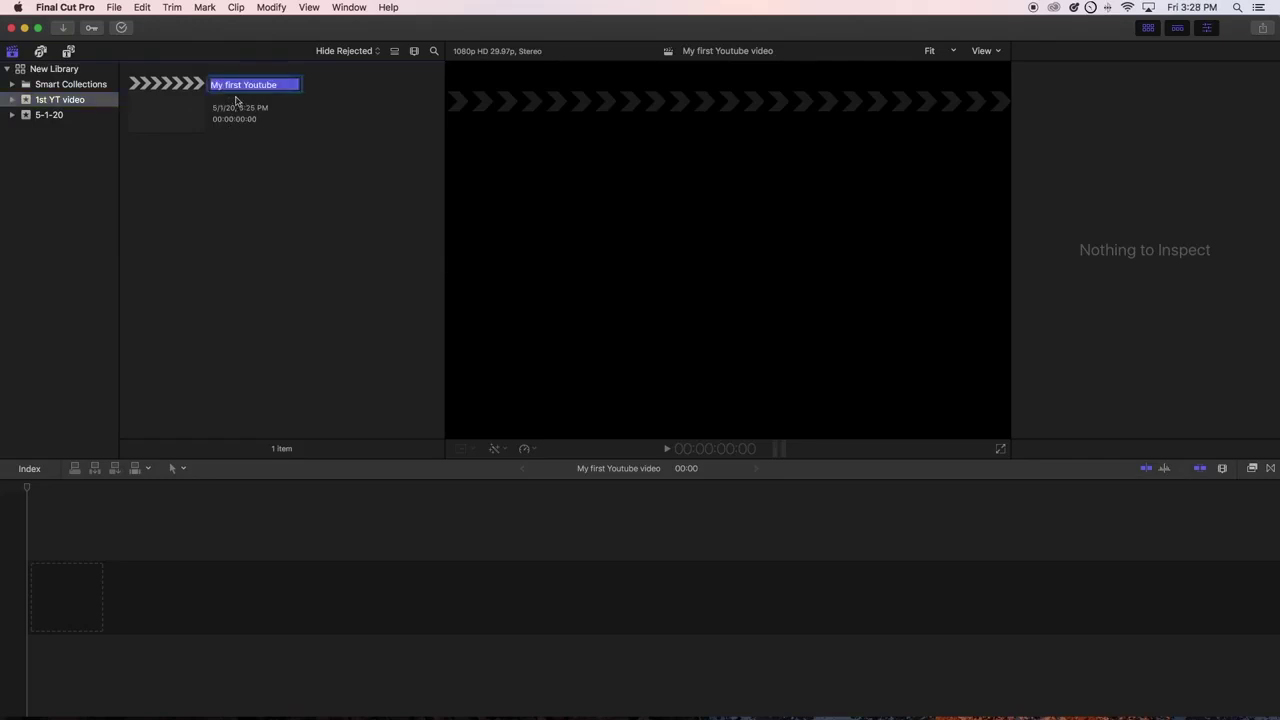
click(242, 86)
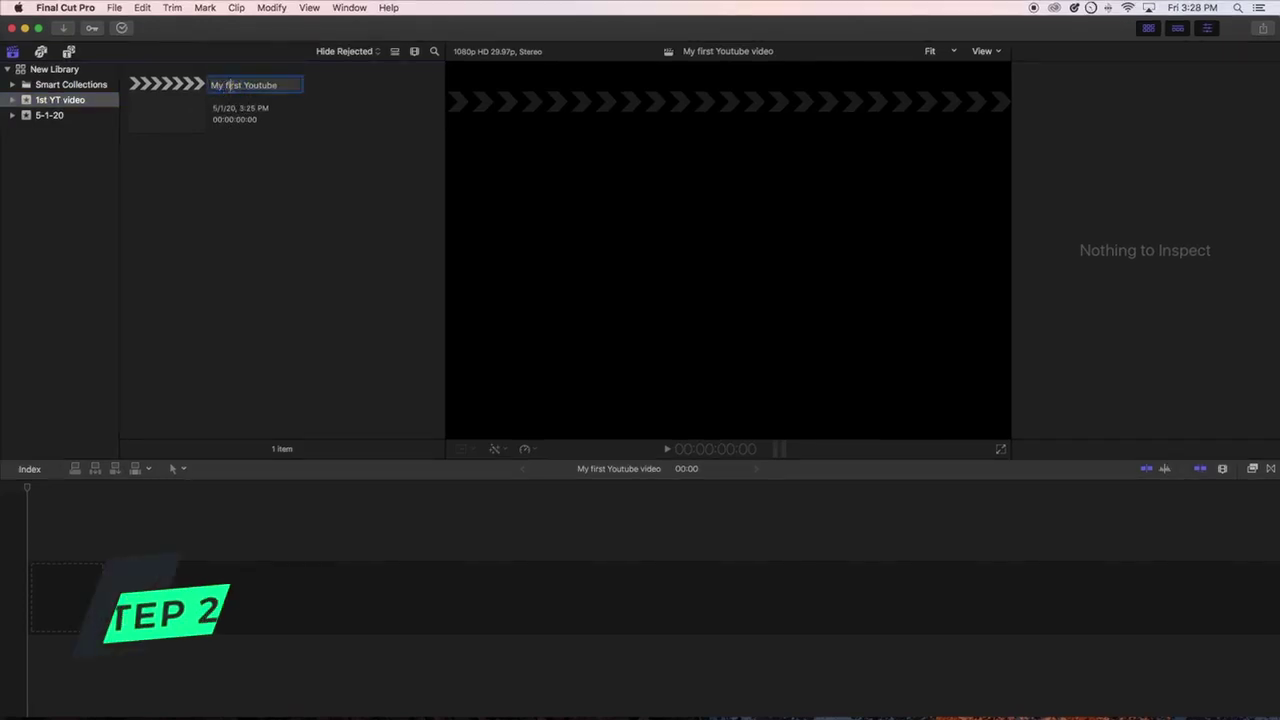
click(178, 112)
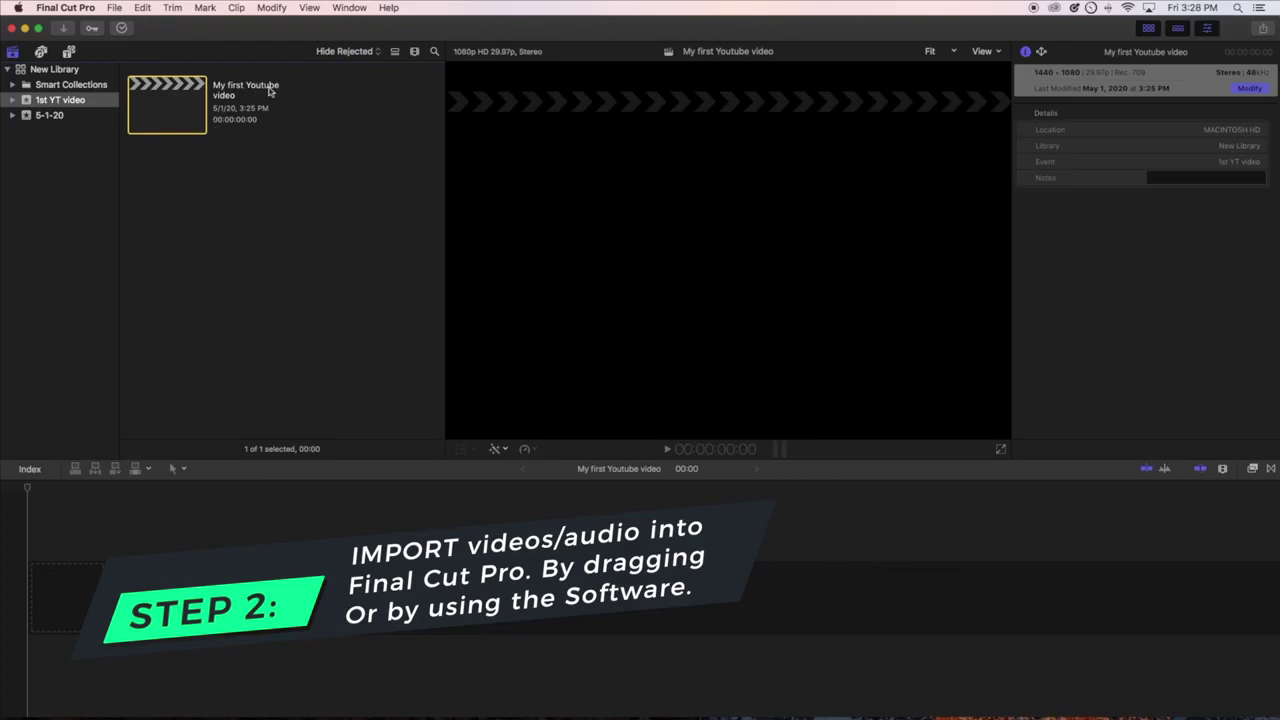
click(182, 246)
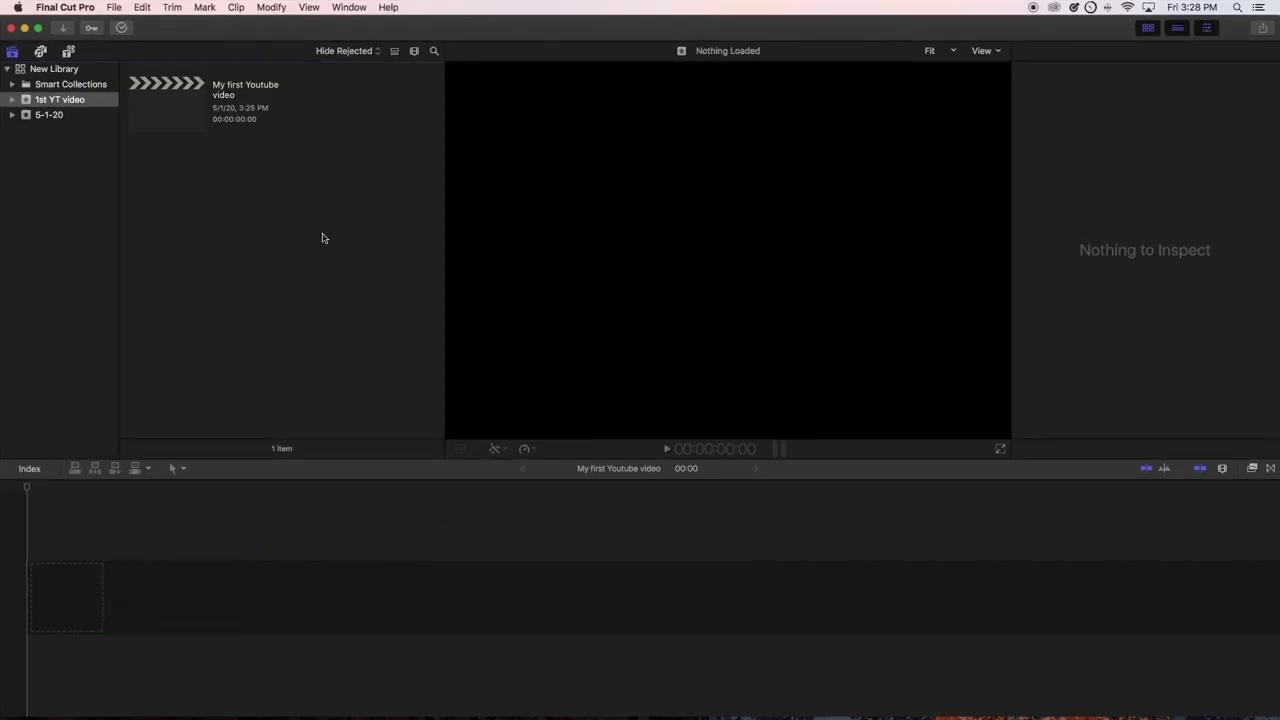
right_click(253, 210)
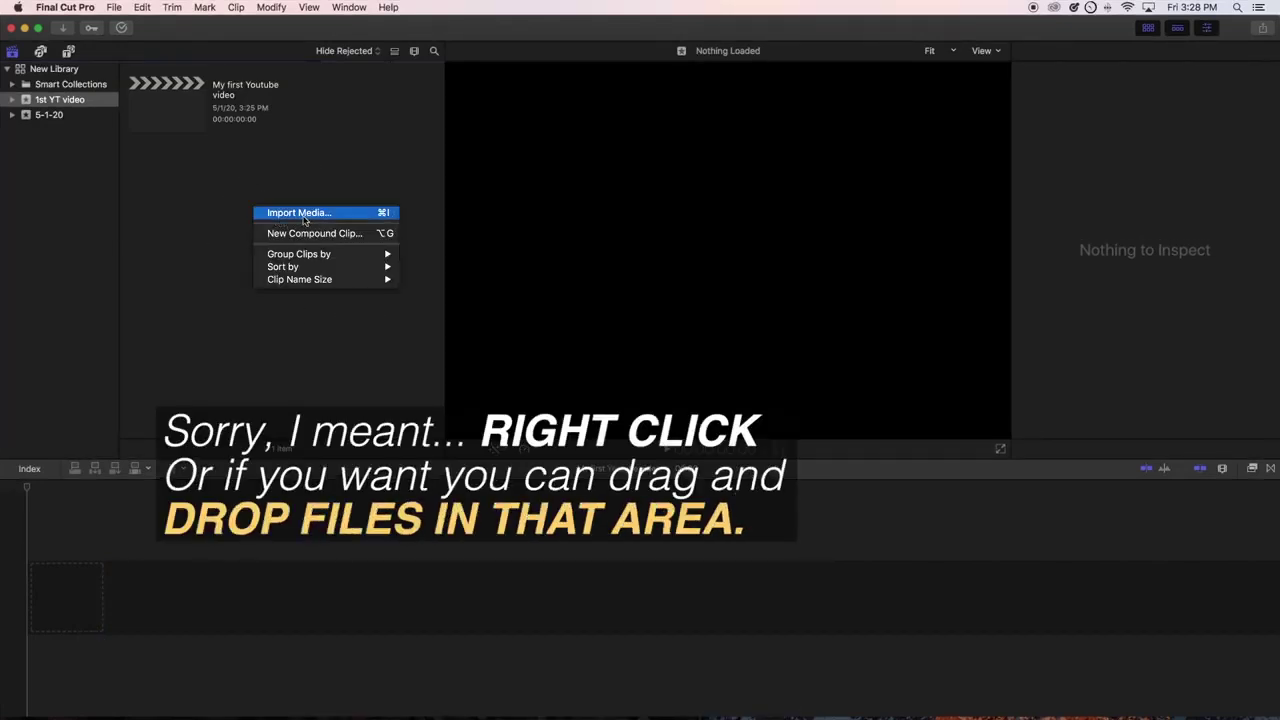
click(364, 363)
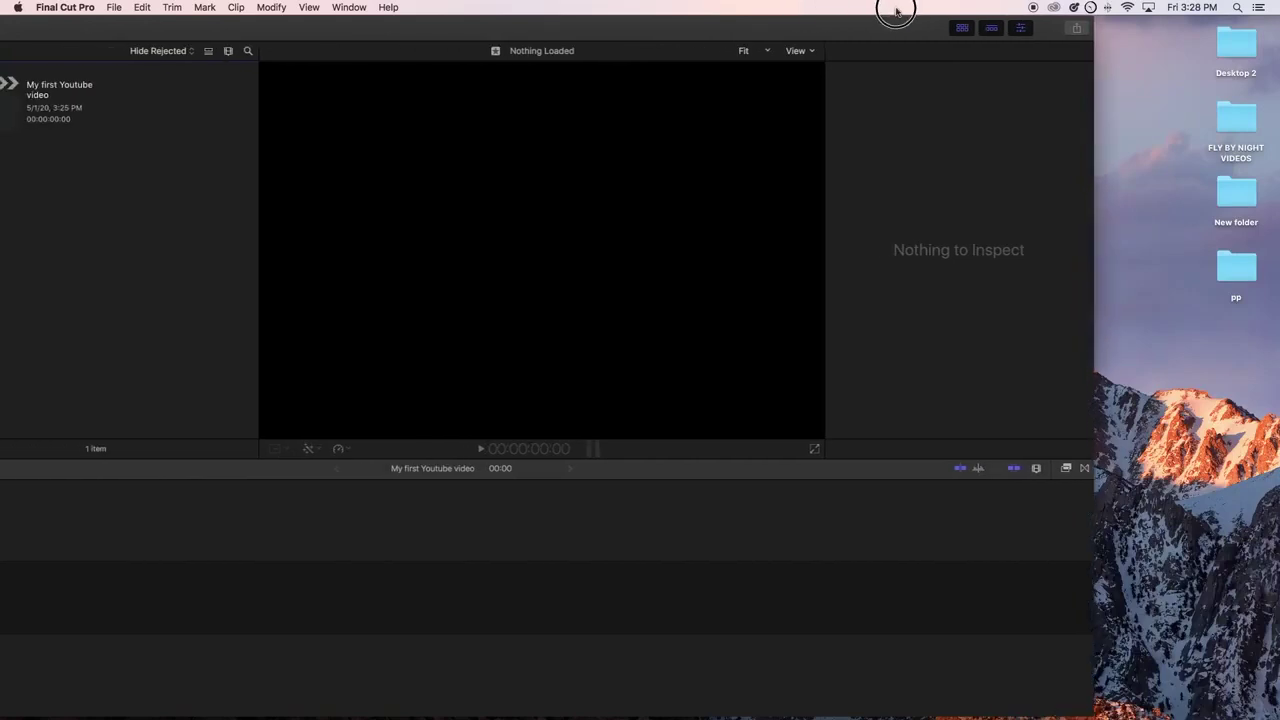
- Open FLY BY NIGHT VIDEOS > TUESDAY > Vlog and drag clips MAH01806–MAH01816 into Final Cut Pro
drag(1079, 28, 956, 12)
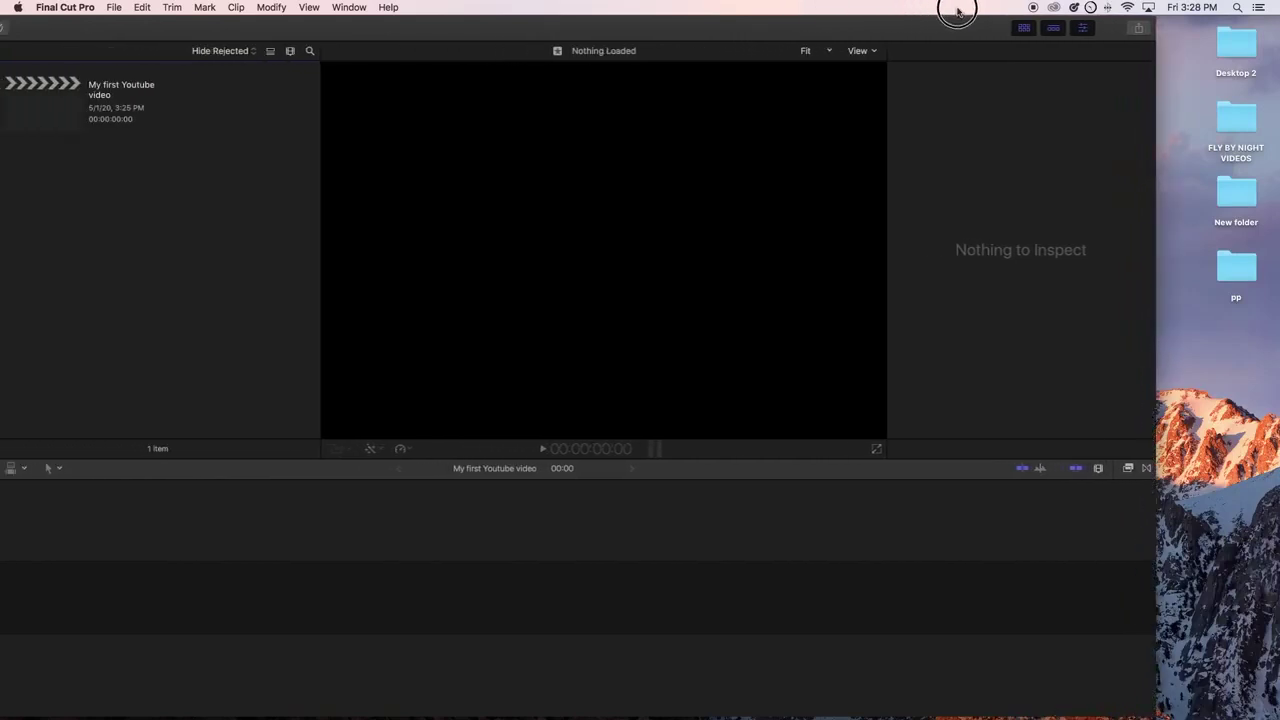
double_click(1236, 122)
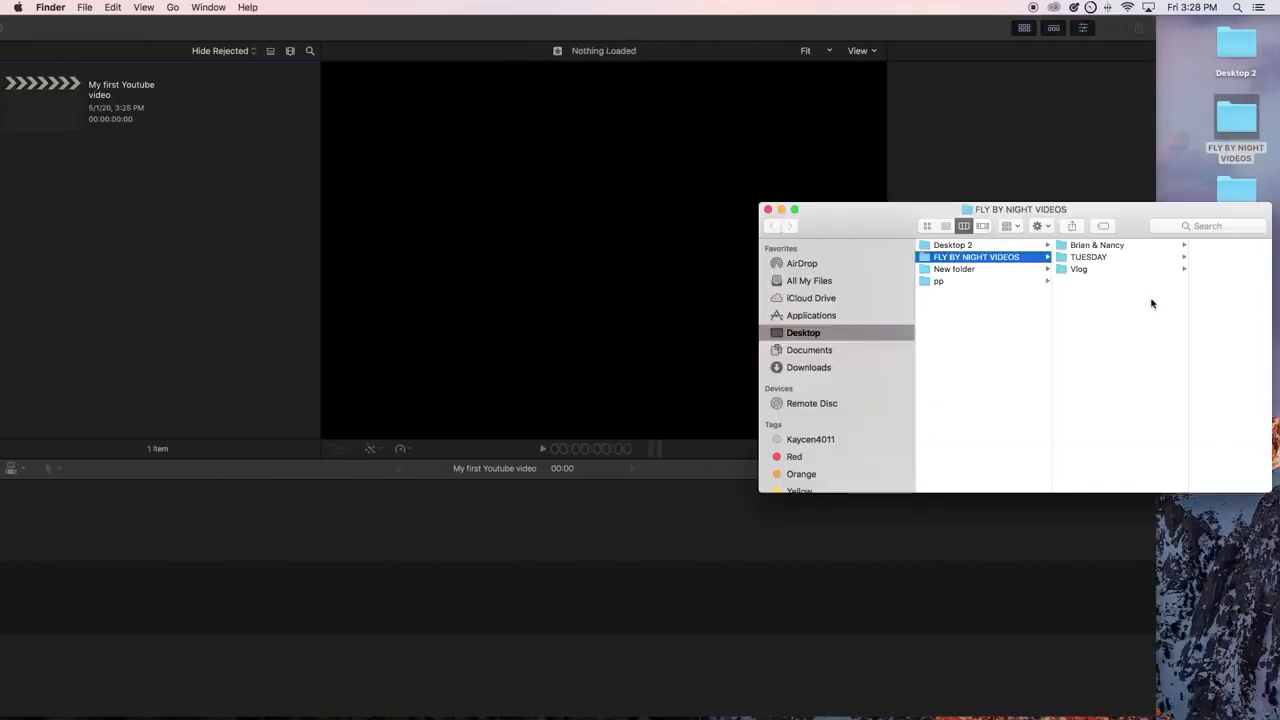
click(1137, 260)
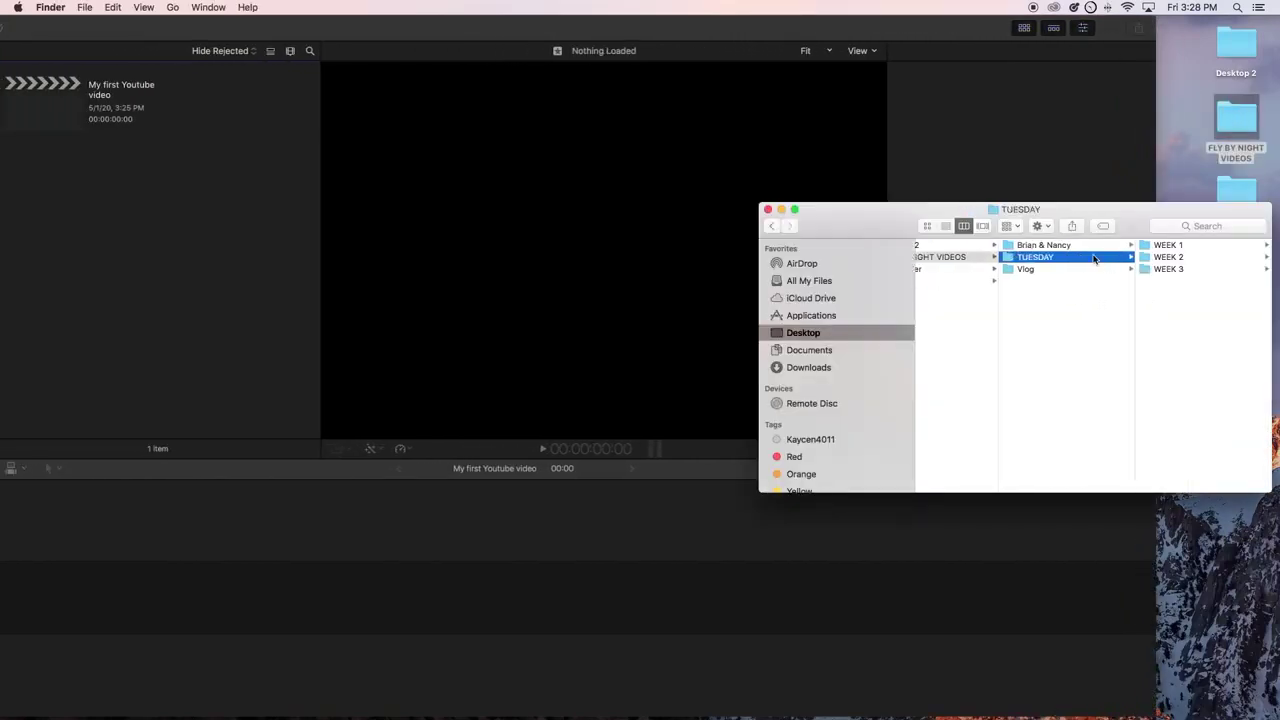
scroll(1020, 265, left, 3)
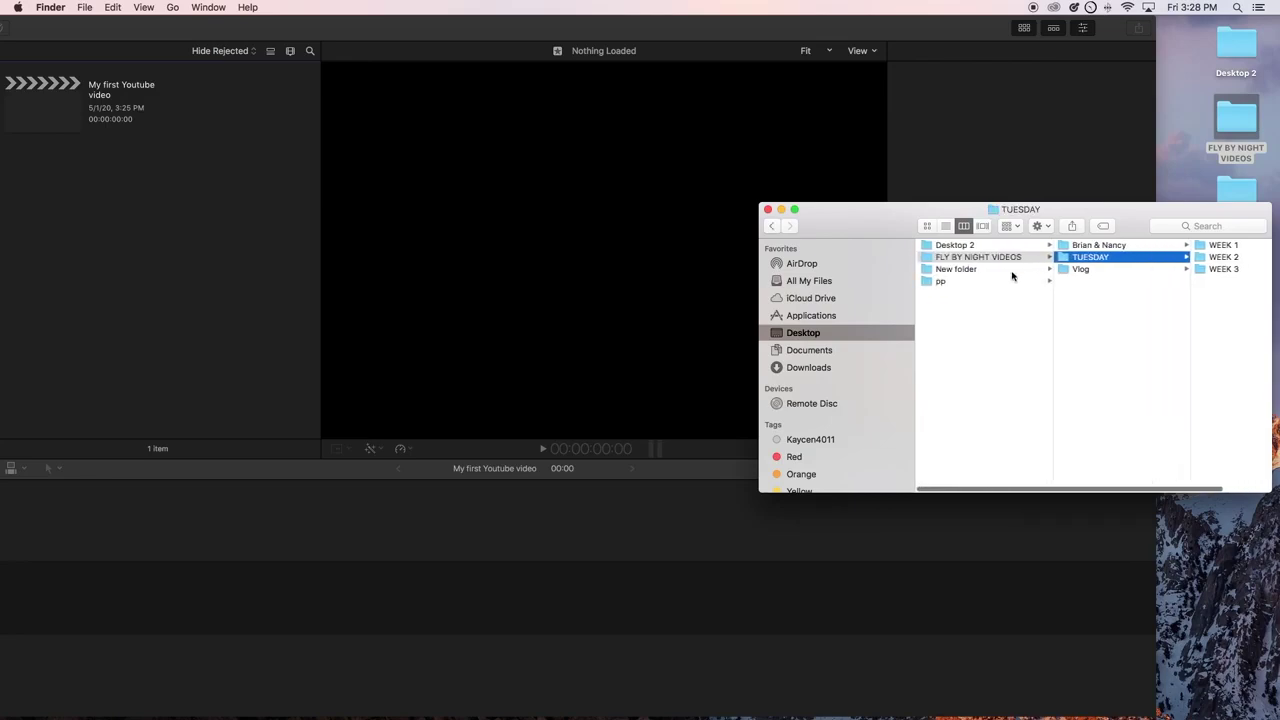
click(1102, 274)
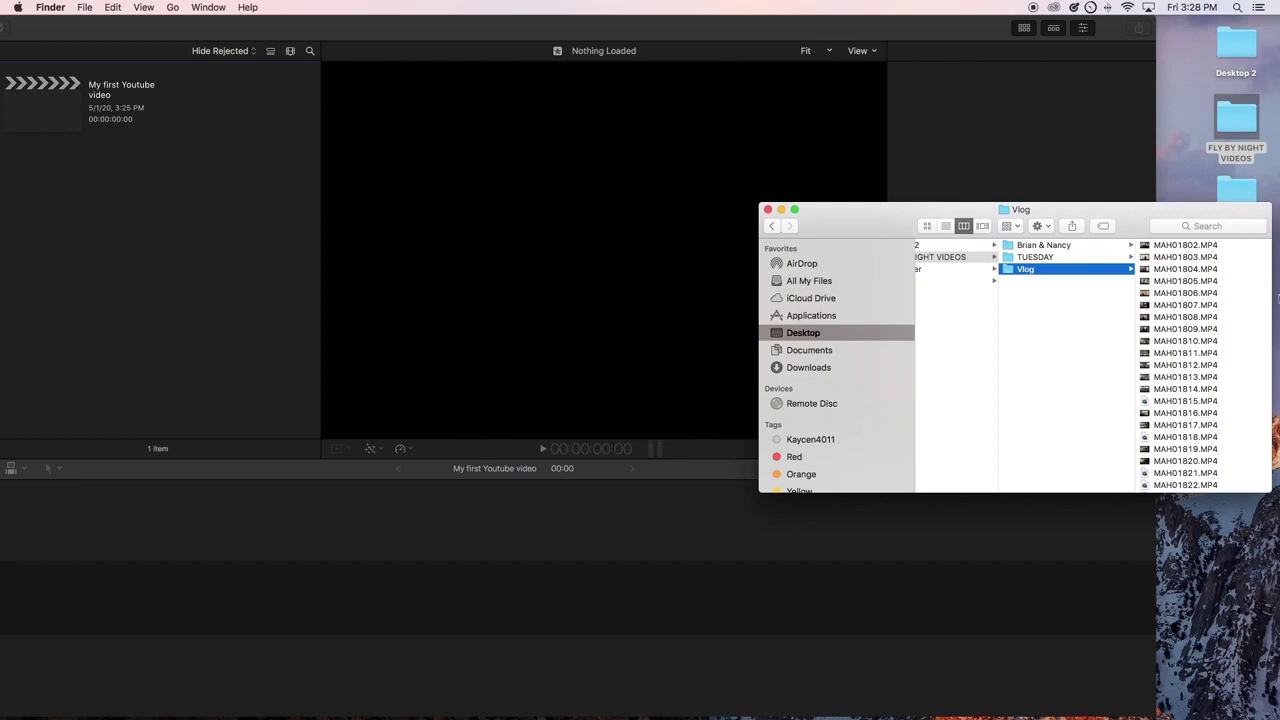
mouse_move(1237, 293)
mouse_down()
mouse_move(1201, 392)
mouse_move(200, 251)
mouse_up()
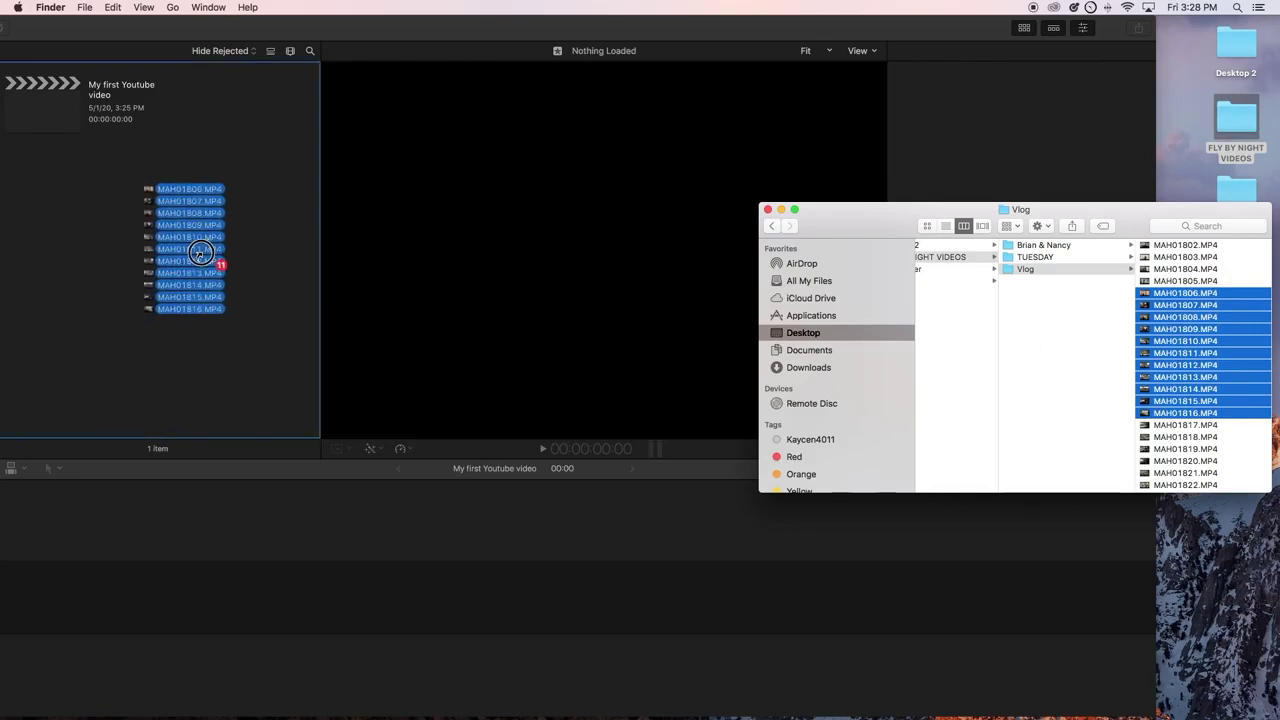
mouse_move(200, 251)
mouse_down()
mouse_move(1220, 354)
mouse_move(283, 591)
mouse_move(311, 593)
mouse_move(285, 530)
mouse_move(258, 362)
mouse_move(312, 530)
mouse_up()
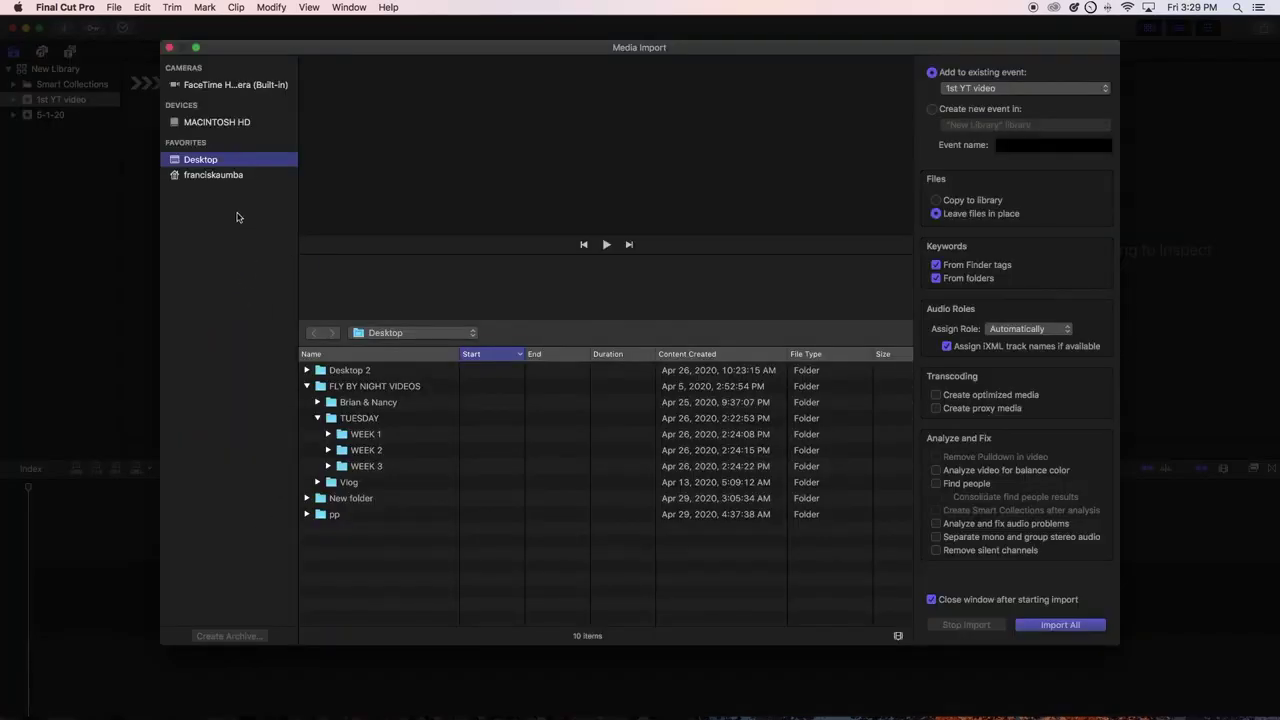
click(318, 419)
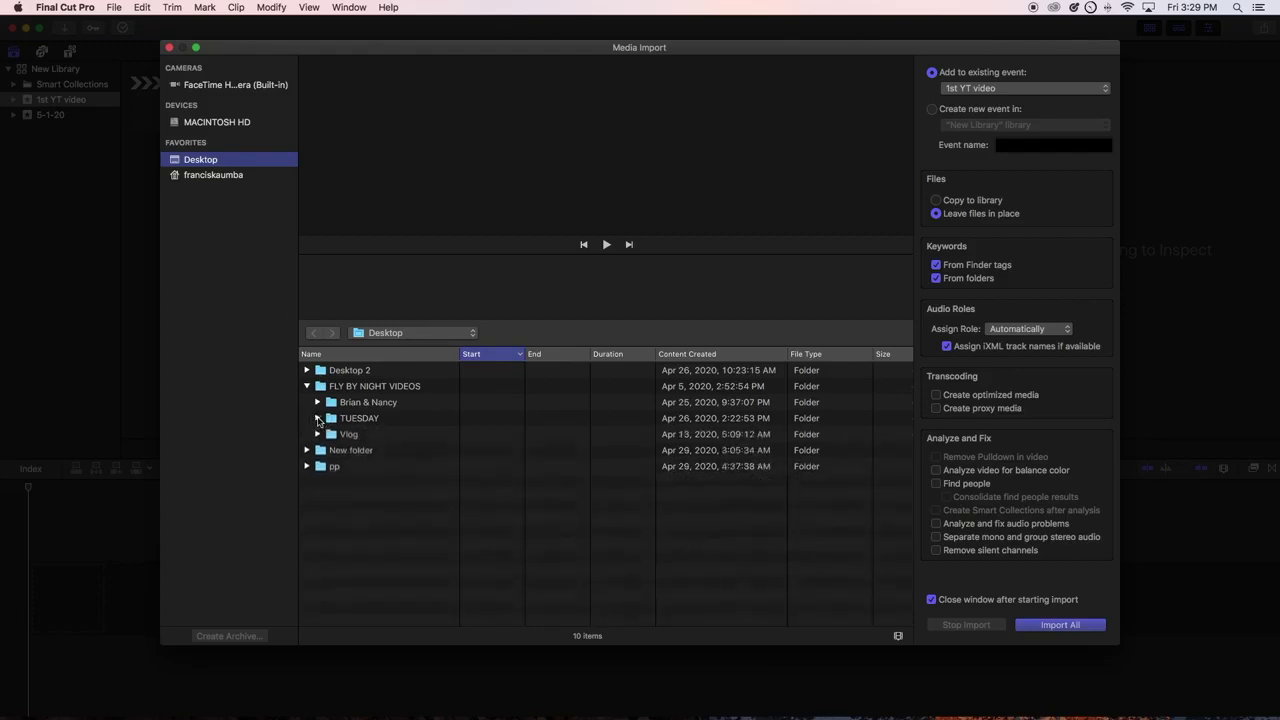
click(318, 435)
click(388, 510)
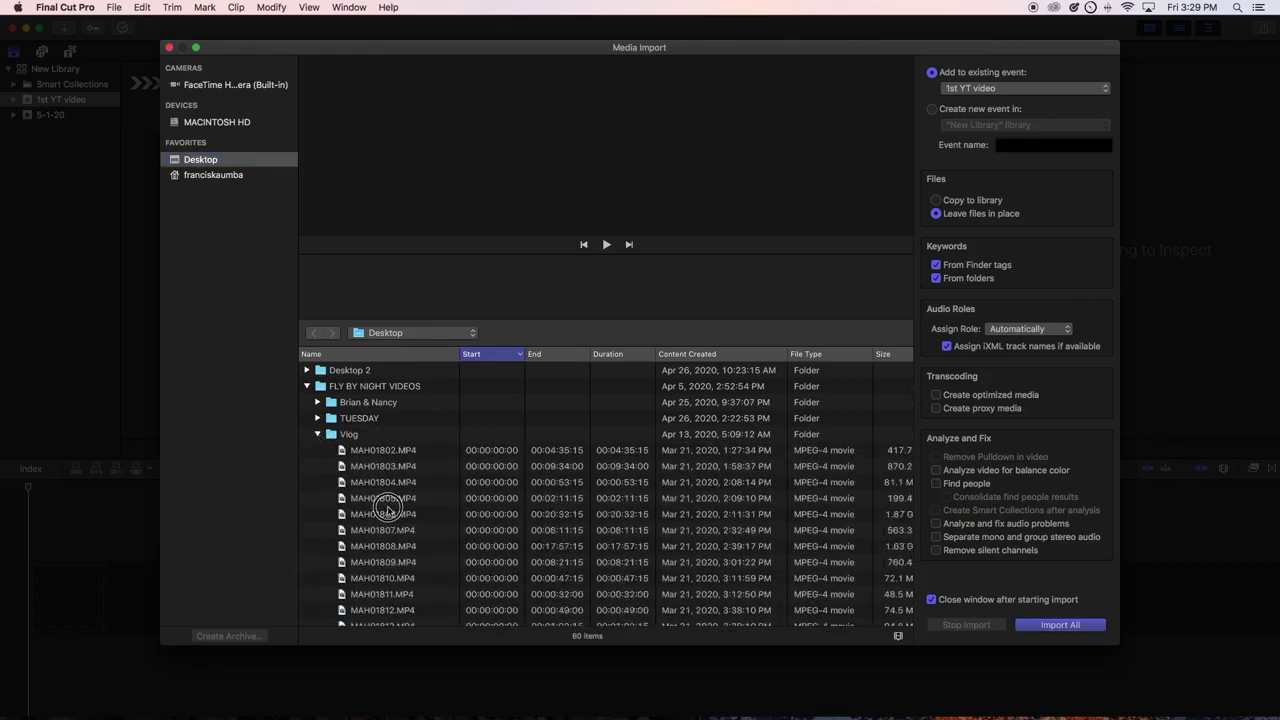
click(389, 498)
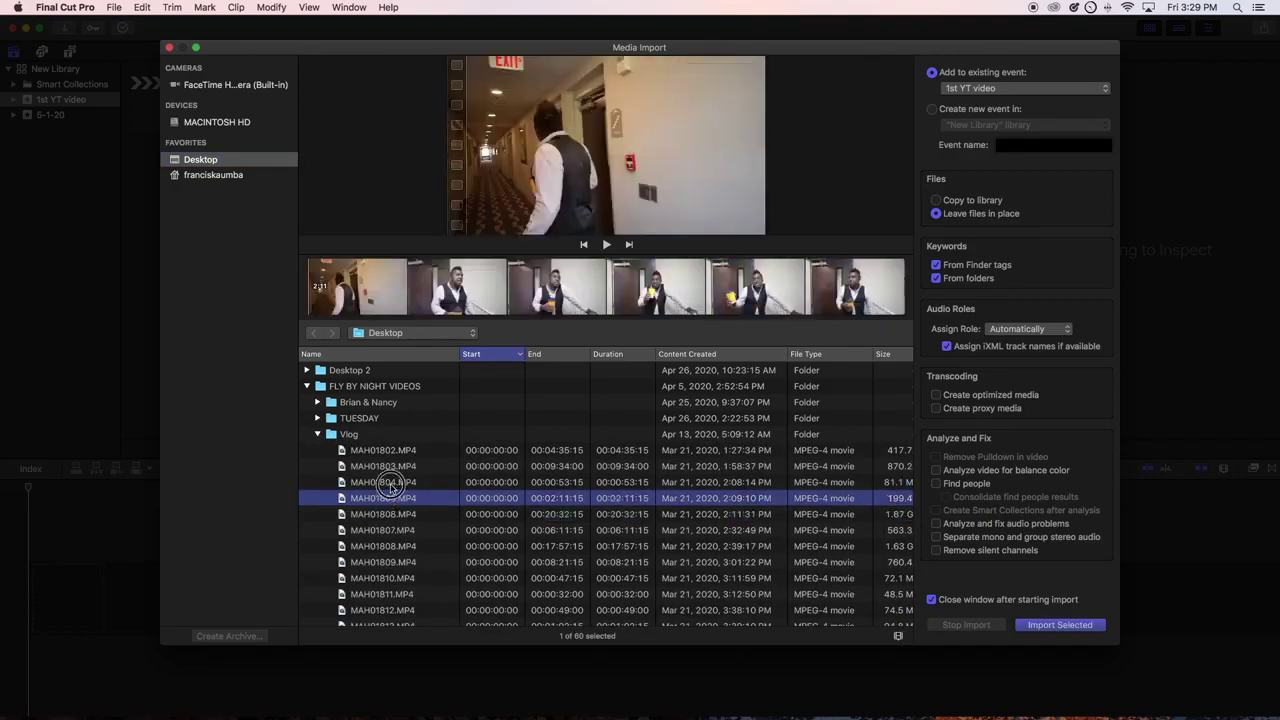
click(391, 484)
click(395, 578)
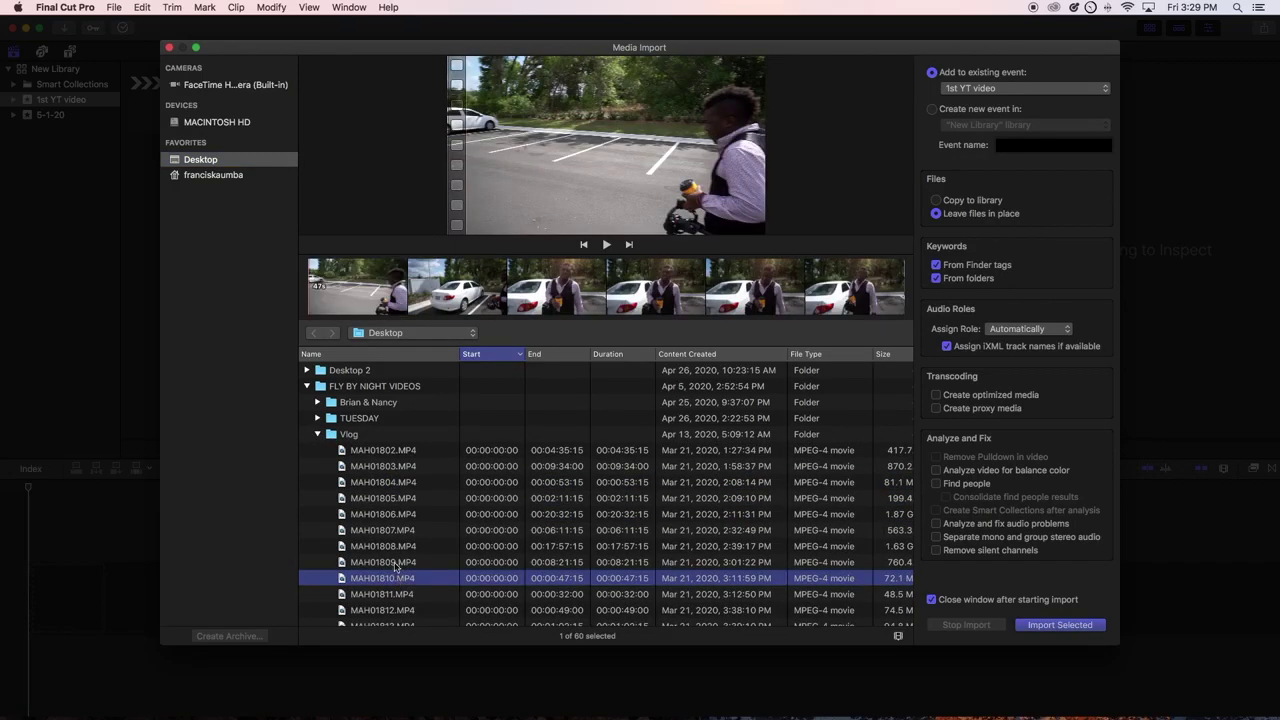
scroll(395, 565, down, 2)
click(468, 300)
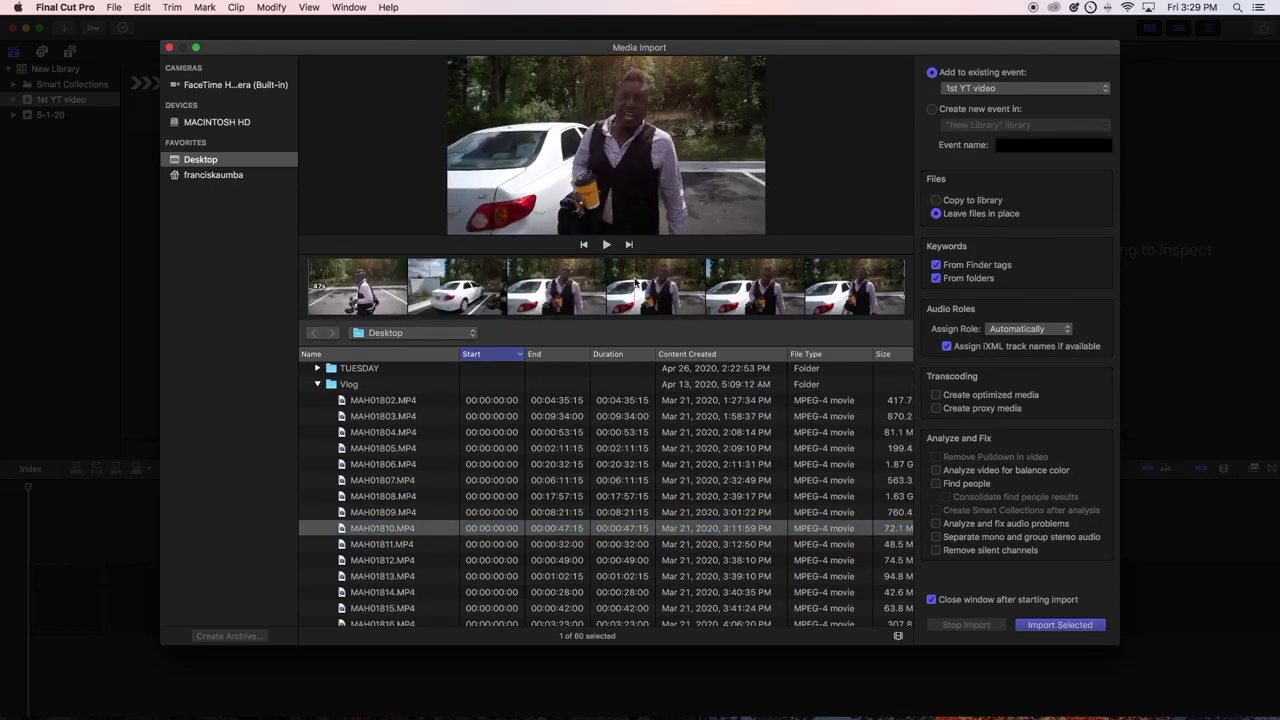
key(space)
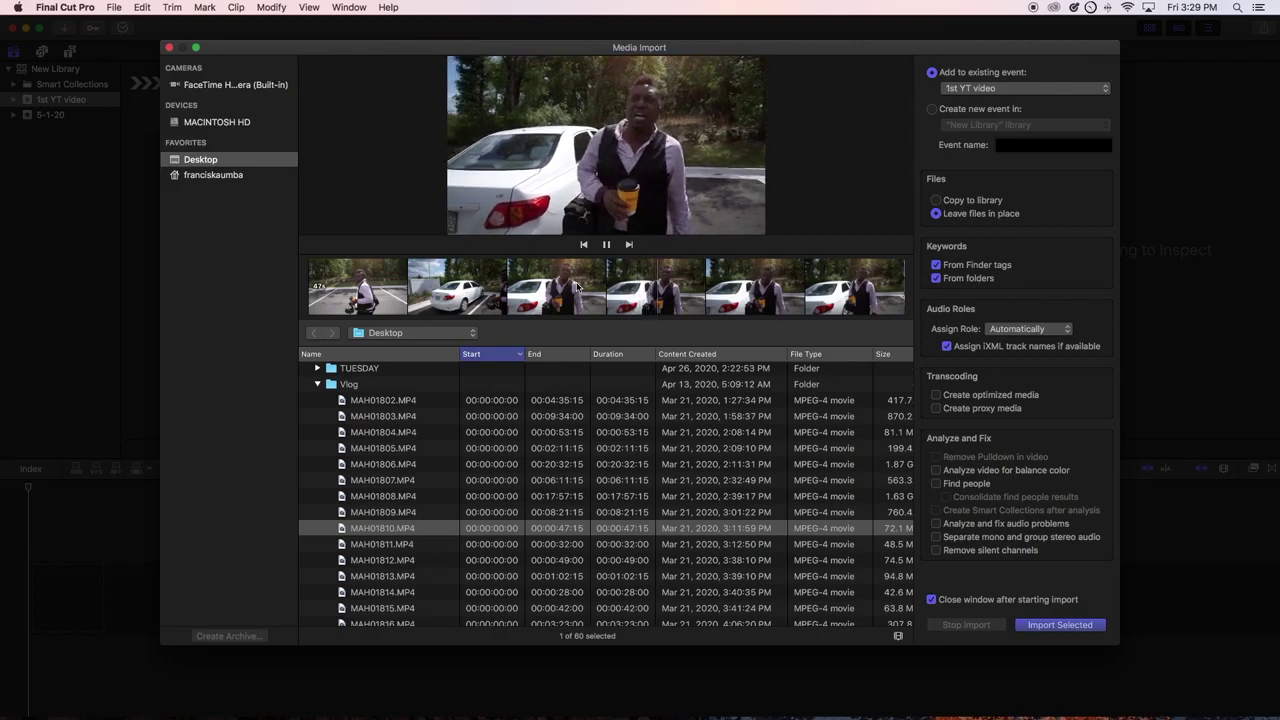
key(space)
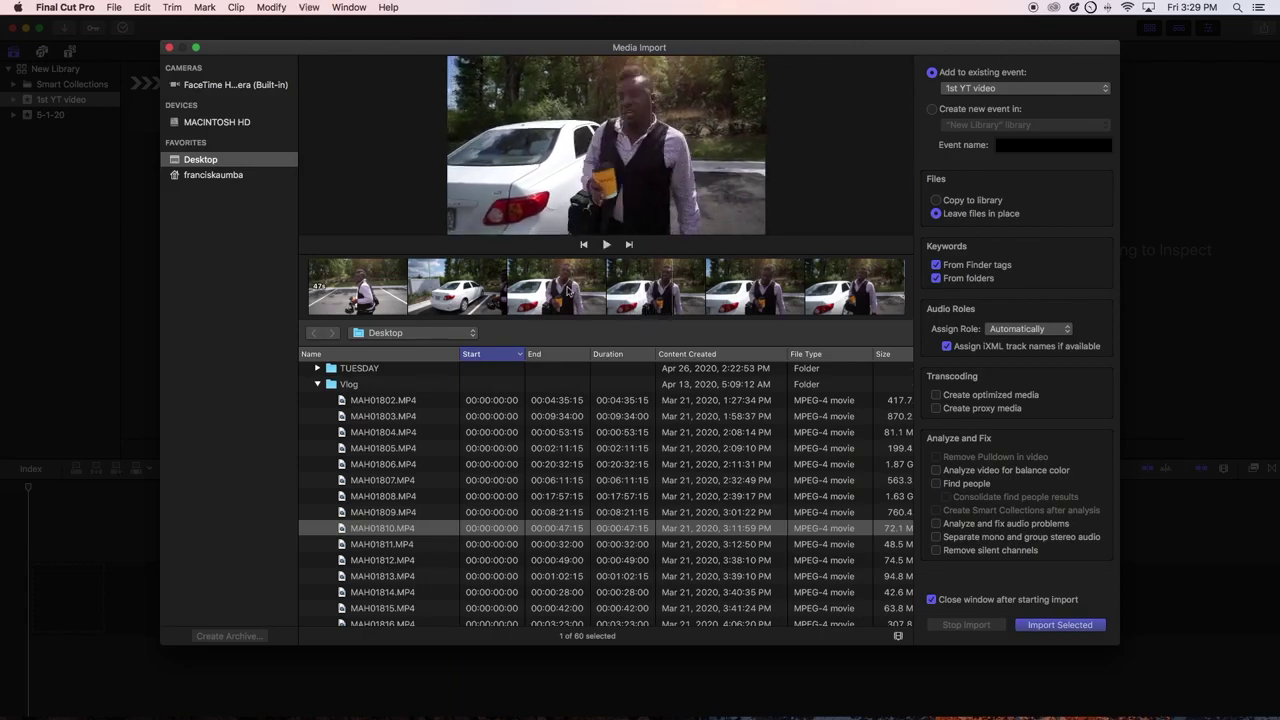
scroll(421, 558, down, 5)
click(421, 558)
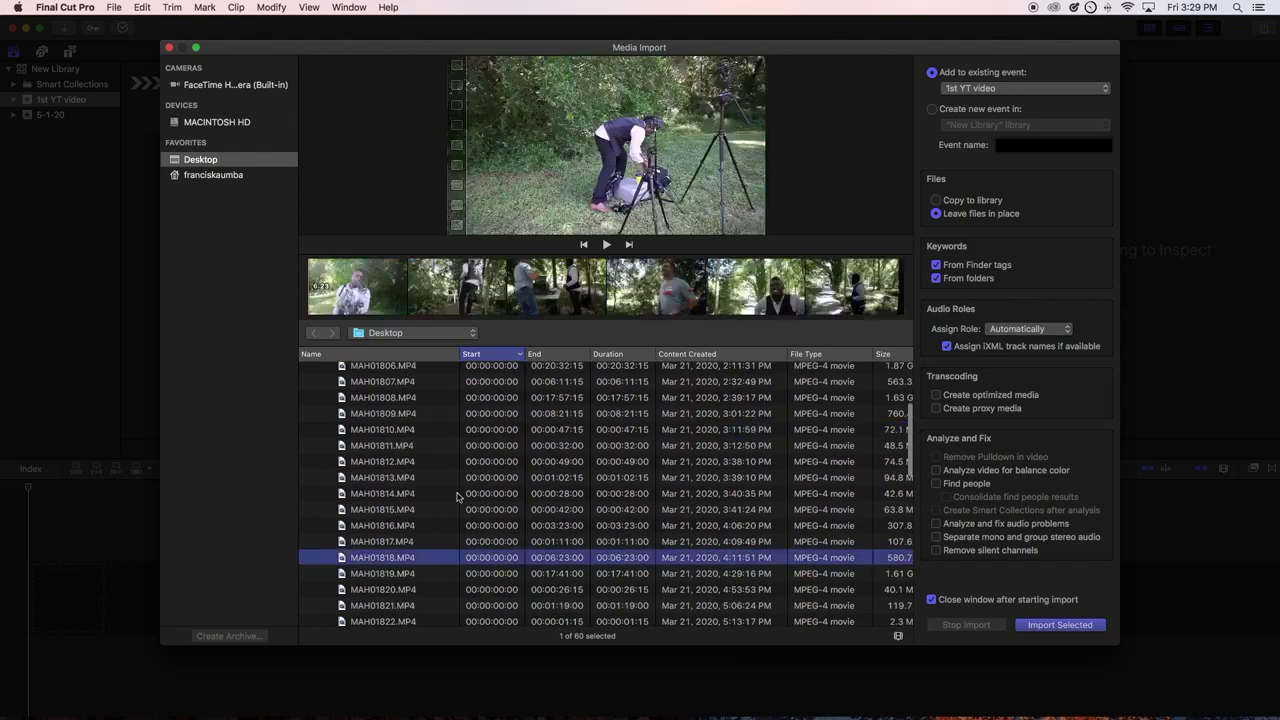
click(357, 286)
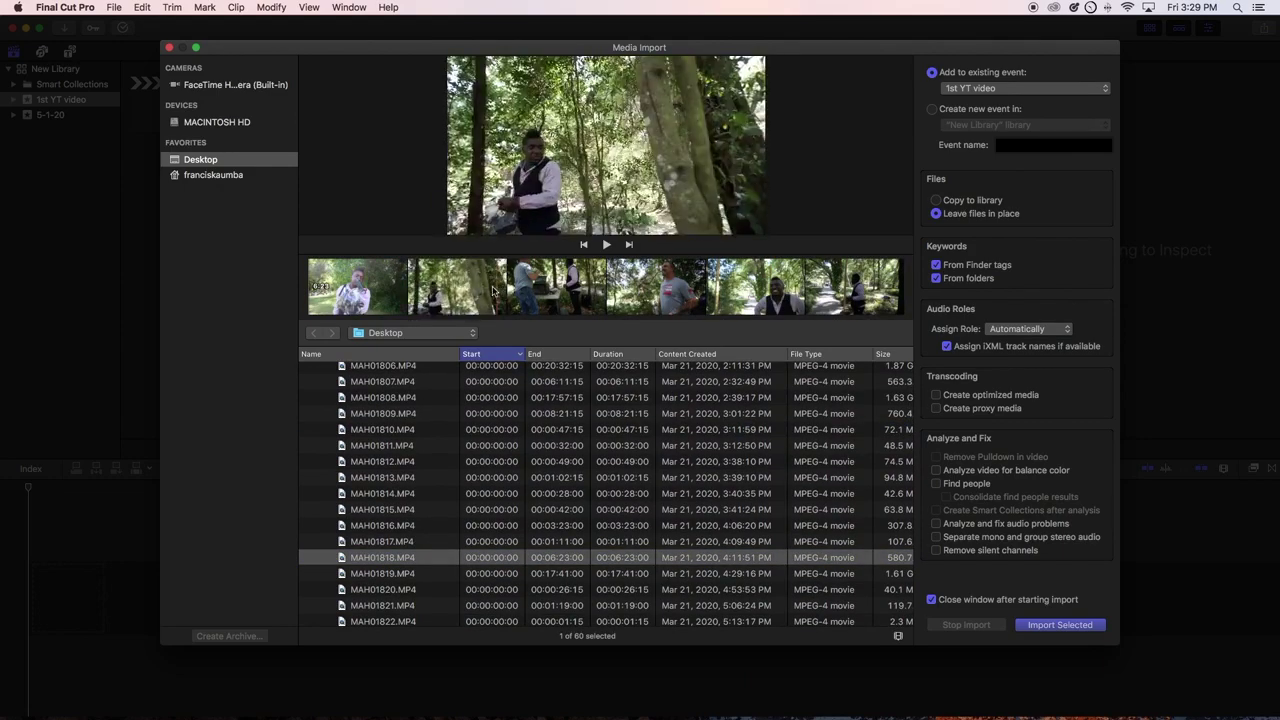
key(space)
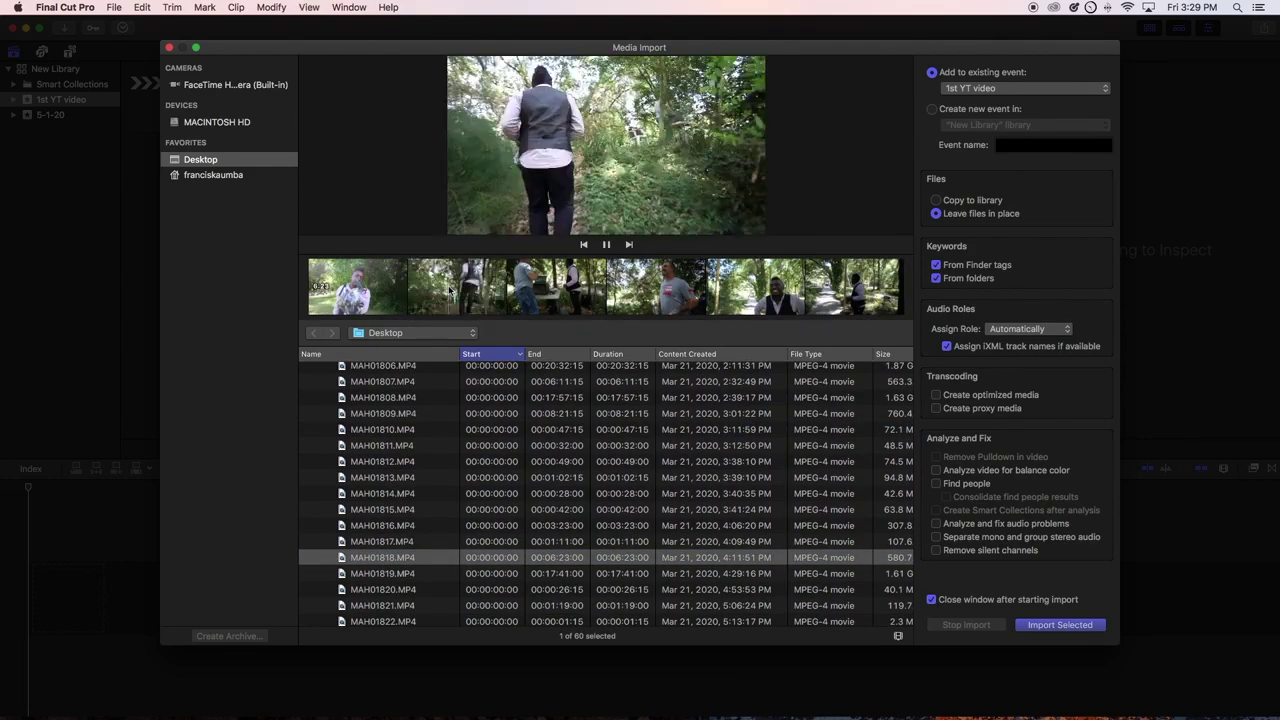
click(466, 290)
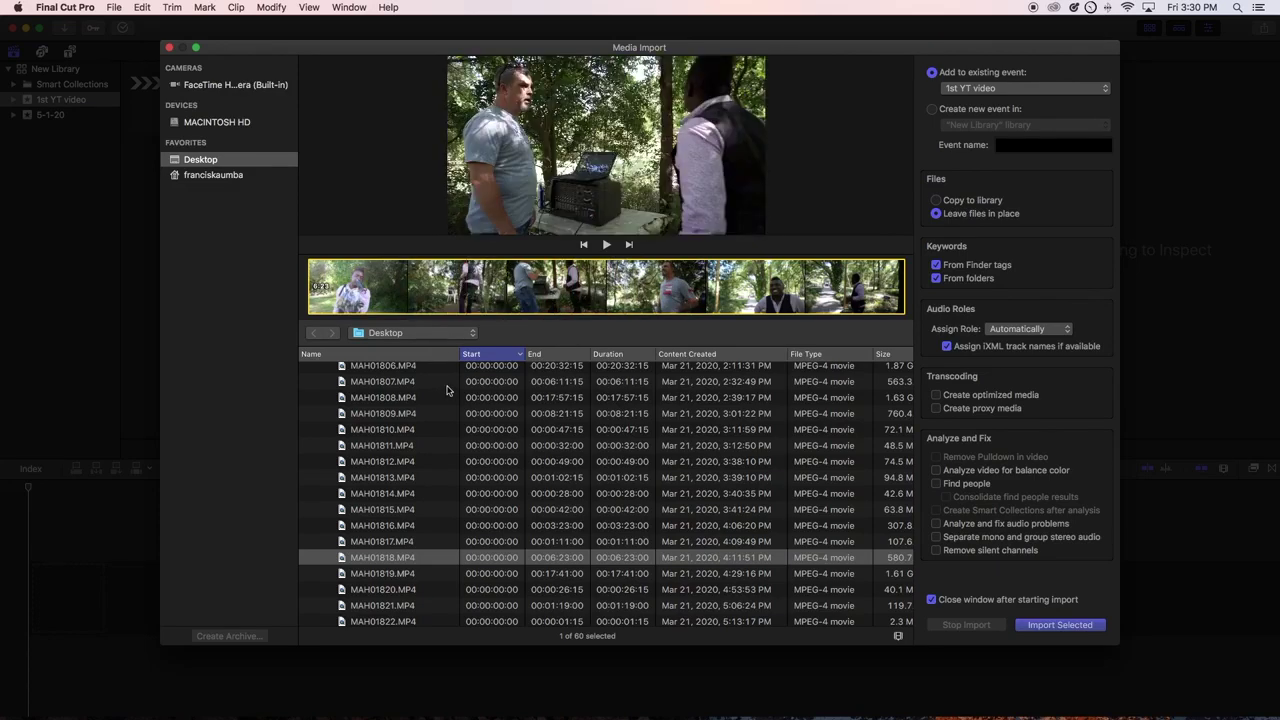
click(383, 487)
click(381, 479)
scroll(388, 478, up, 3)
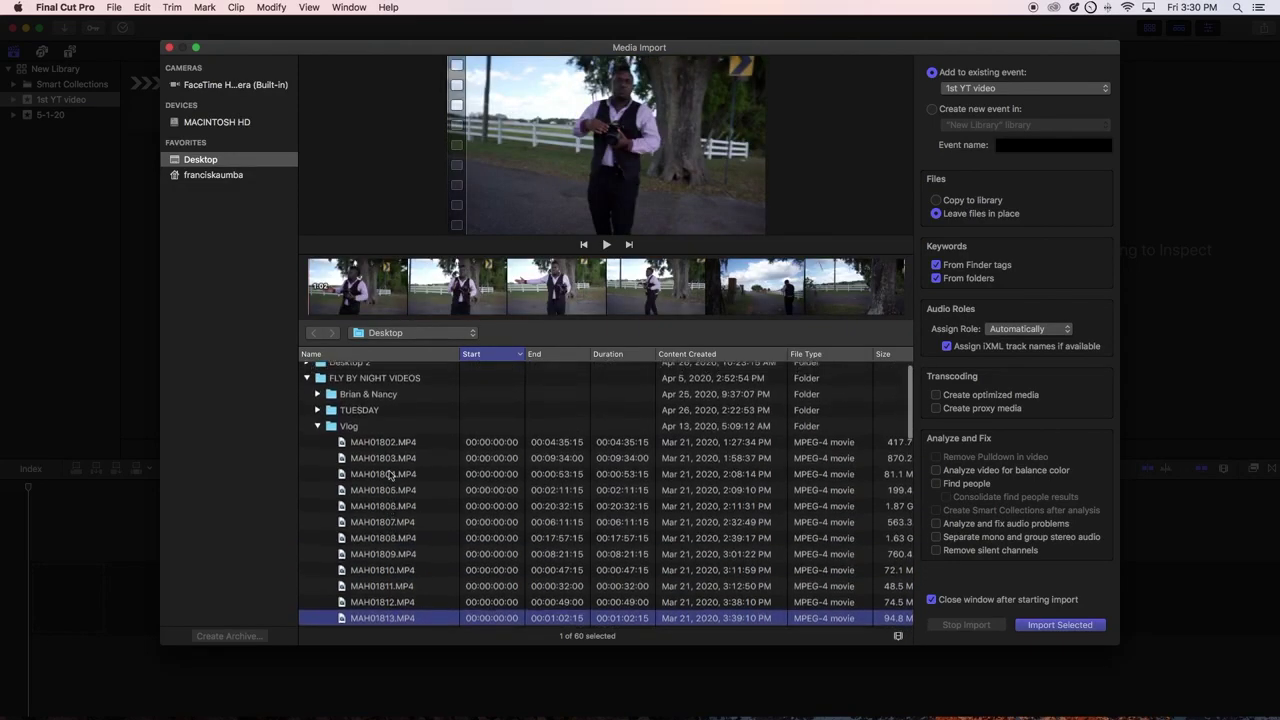
click(388, 588)
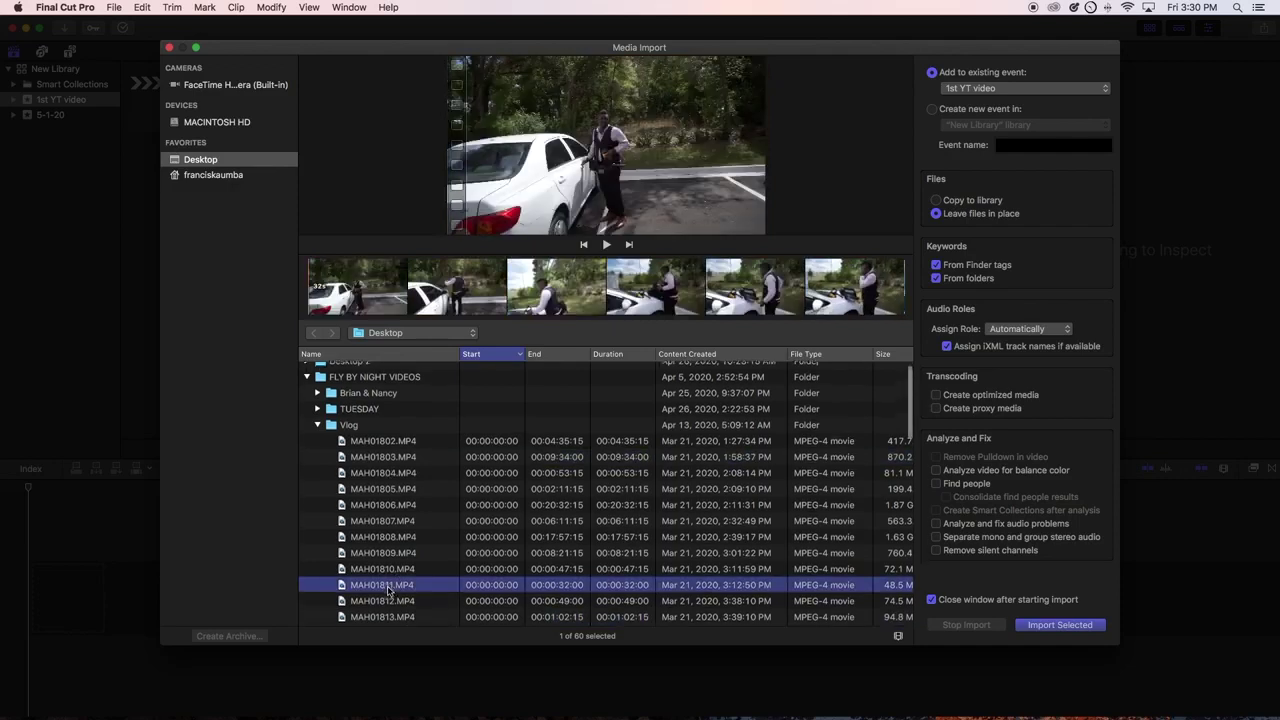
scroll(388, 591, down, 1)
scroll(388, 590, down, 1)
scroll(388, 590, down, 3)
click(393, 580)
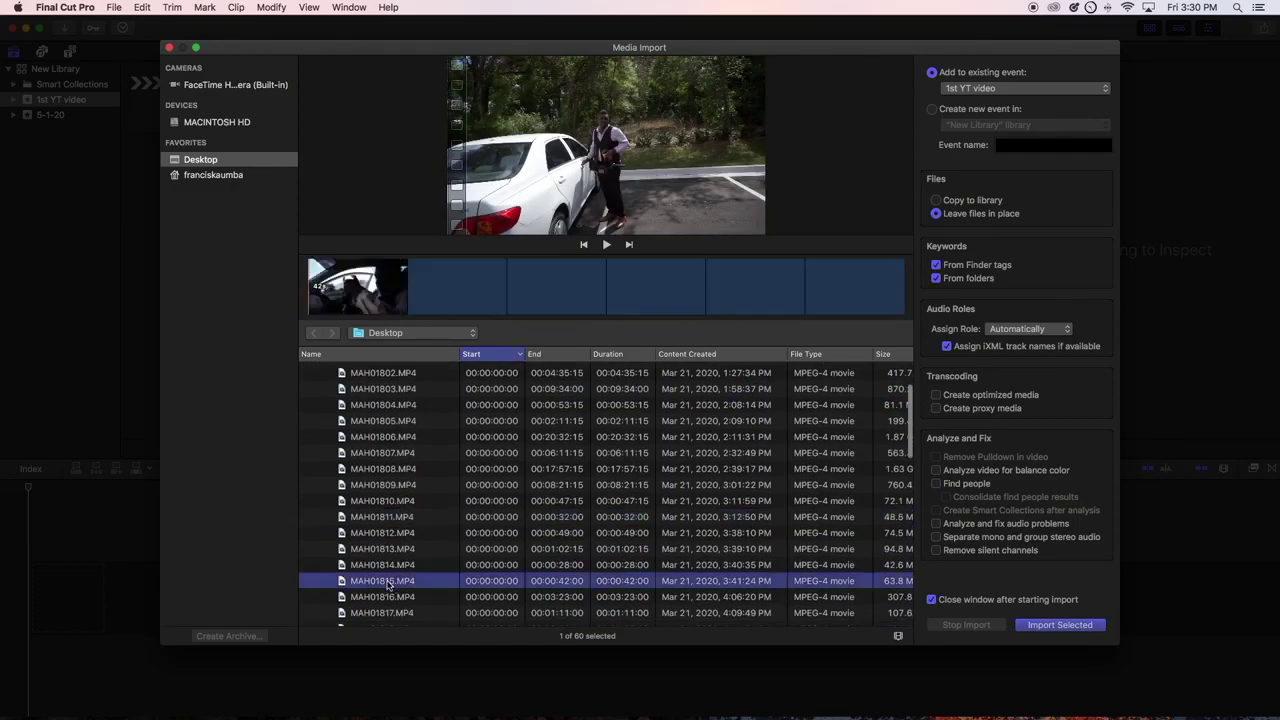
click(398, 422)
scroll(398, 434, up, 3)
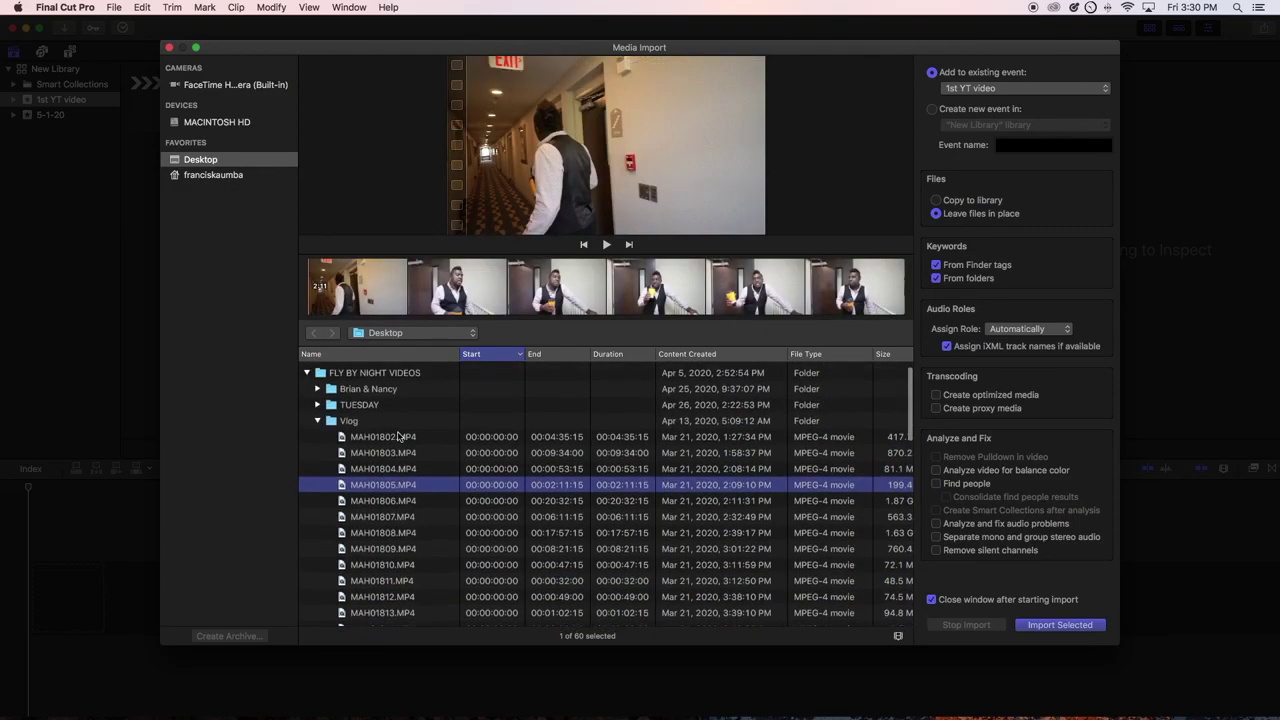
click(396, 453)
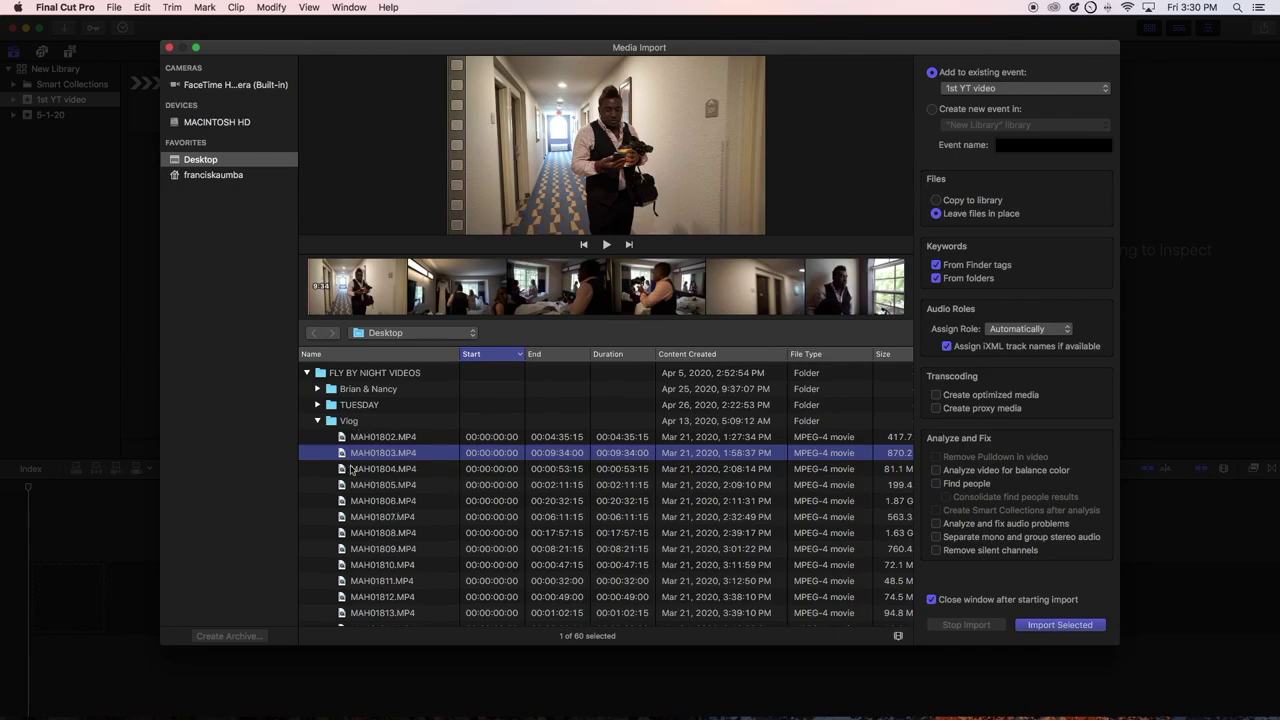
click(318, 421)
click(343, 436)
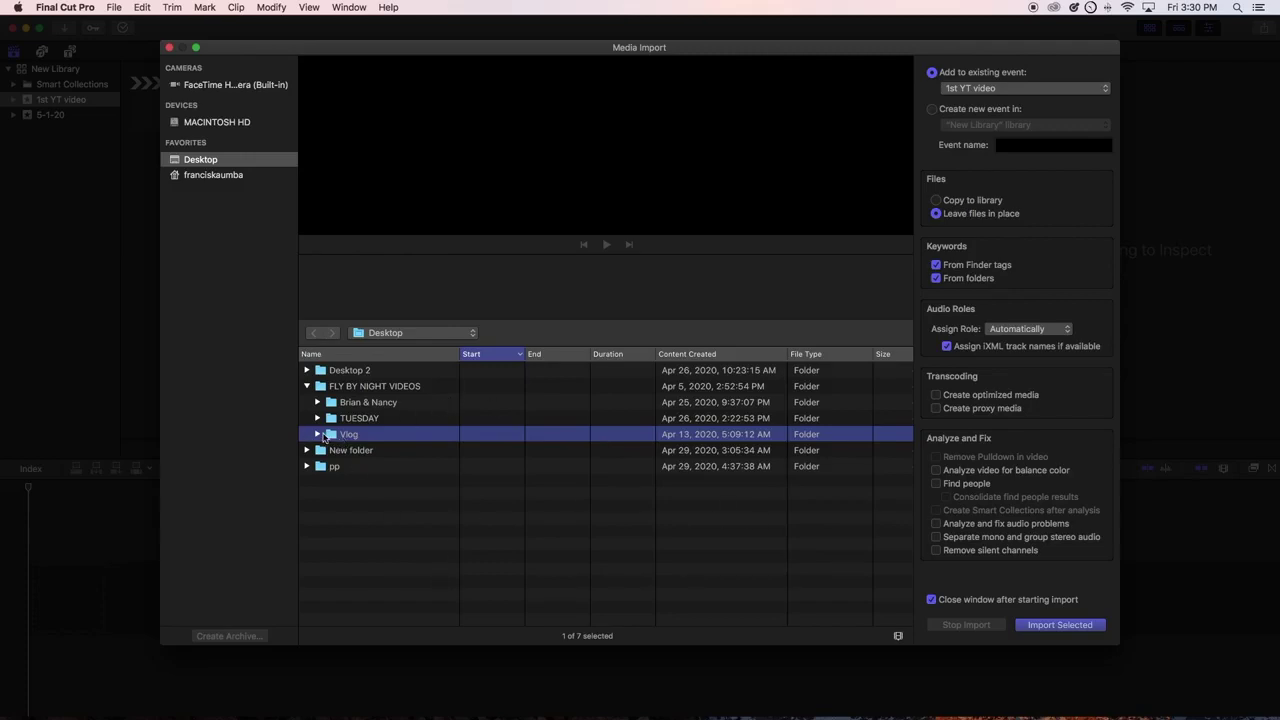
click(318, 434)
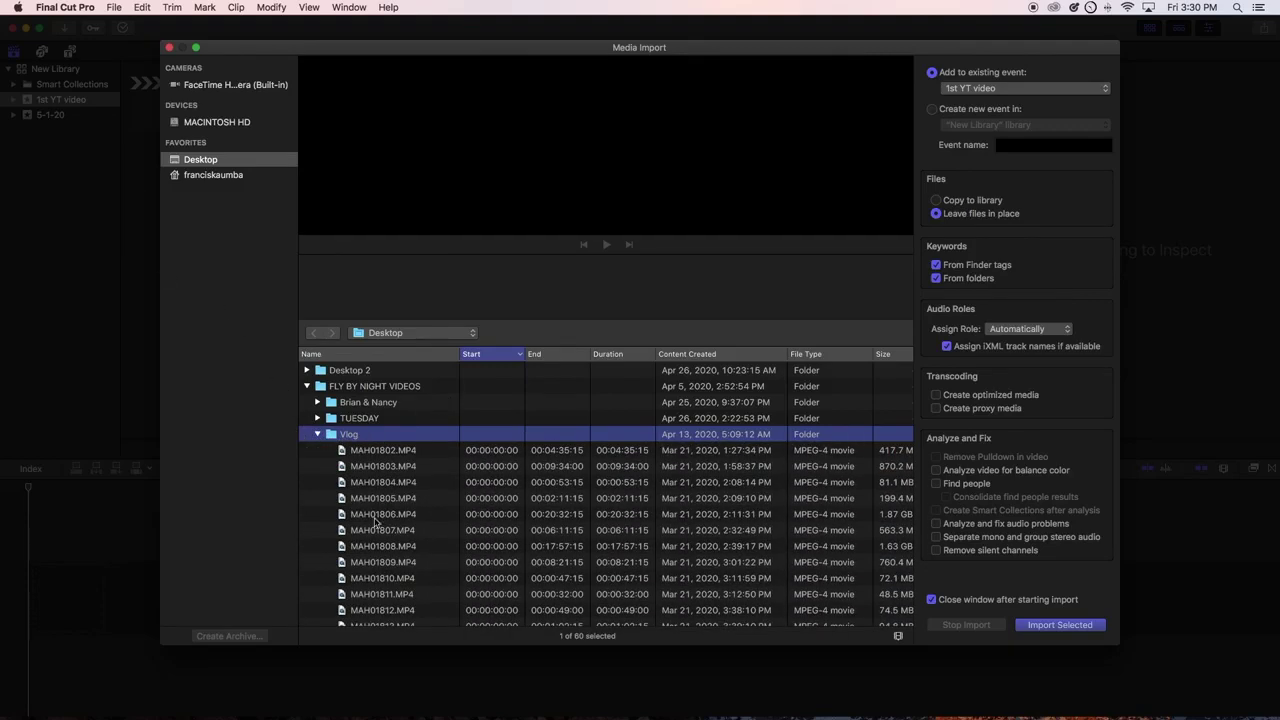
scroll(444, 535, down, 5)
scroll(444, 535, up, 5)
click(318, 434)
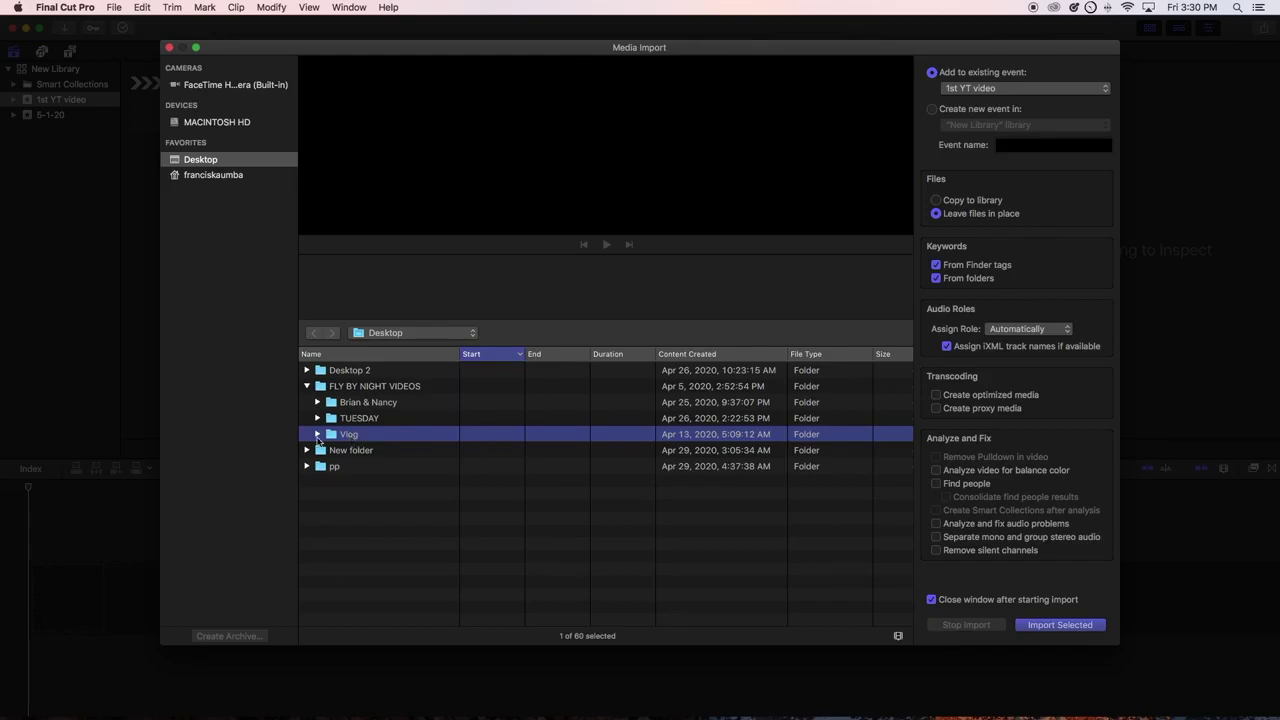
click(318, 435)
- Set import to leave files in place without iXML track names, then select MAH01805
click(389, 486)
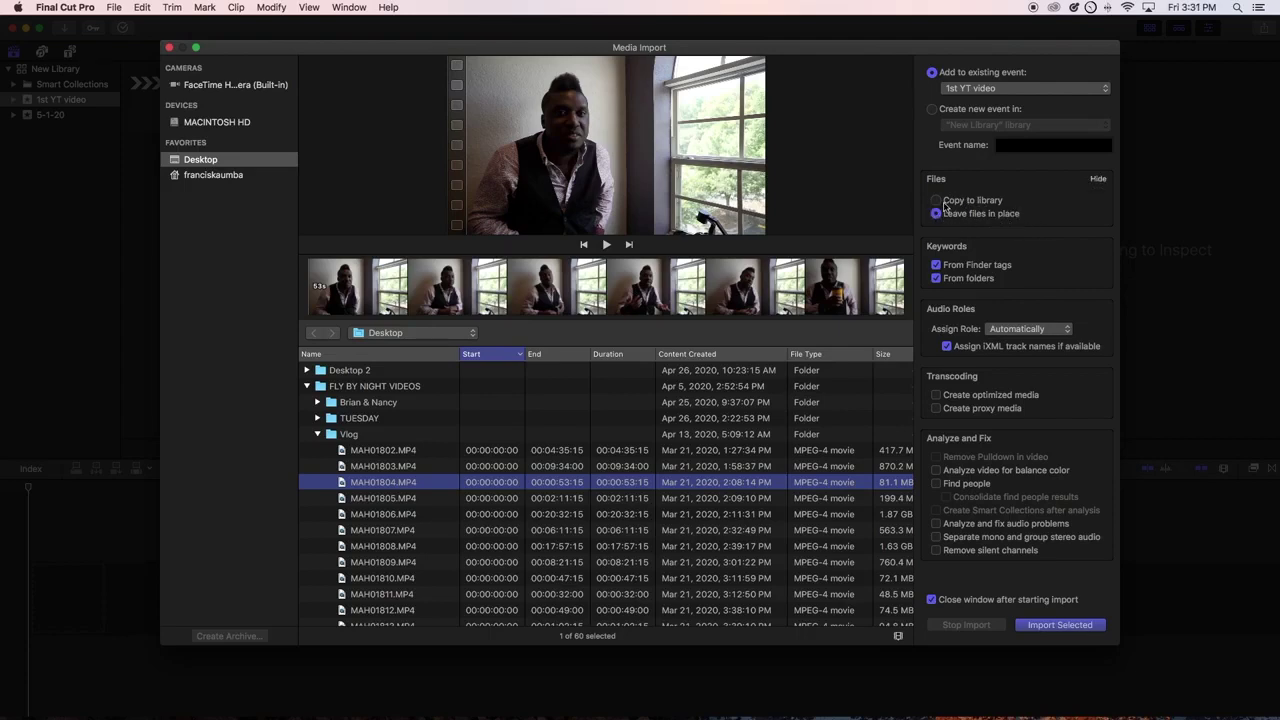
click(936, 202)
click(938, 214)
click(947, 347)
click(392, 498)
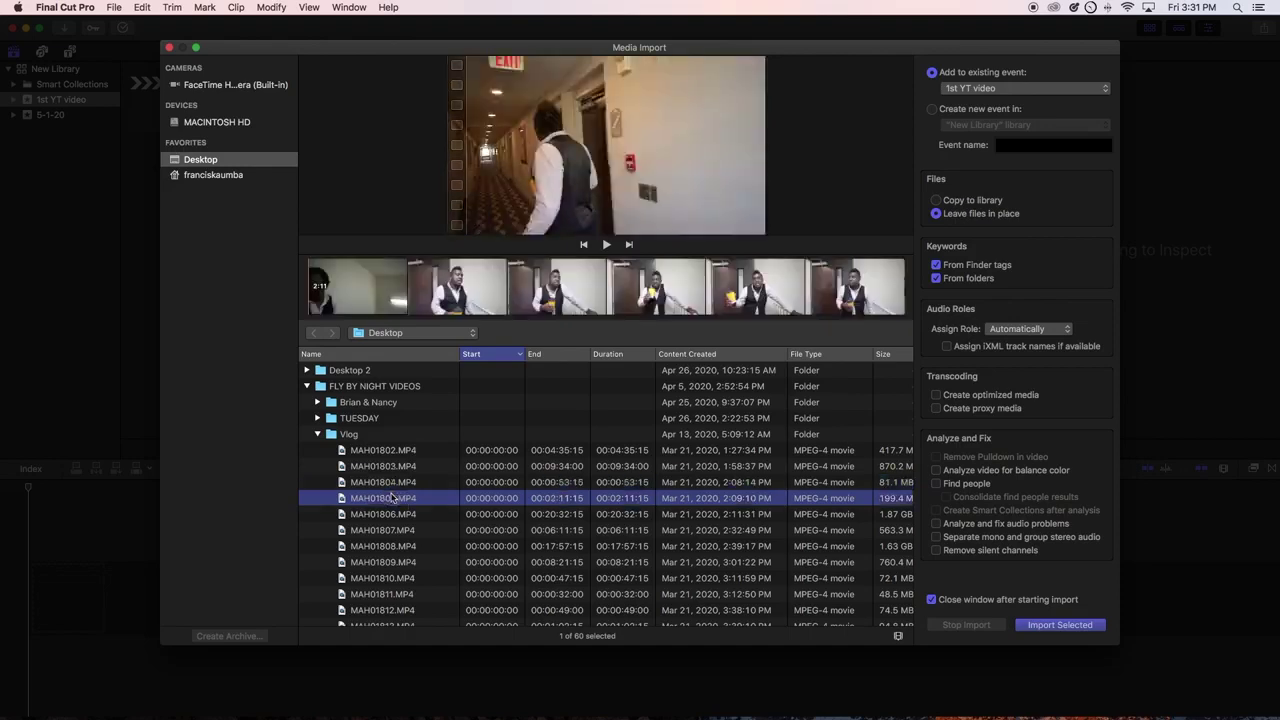
click(1052, 626)
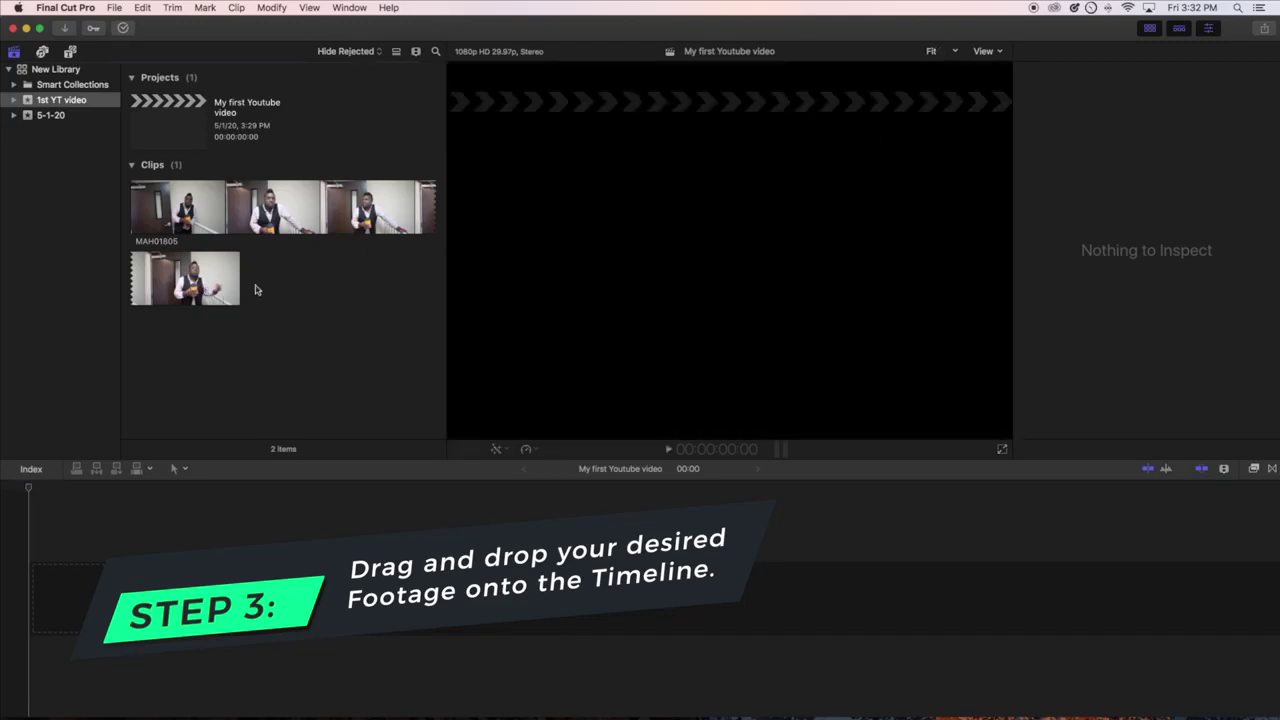
click(200, 222)
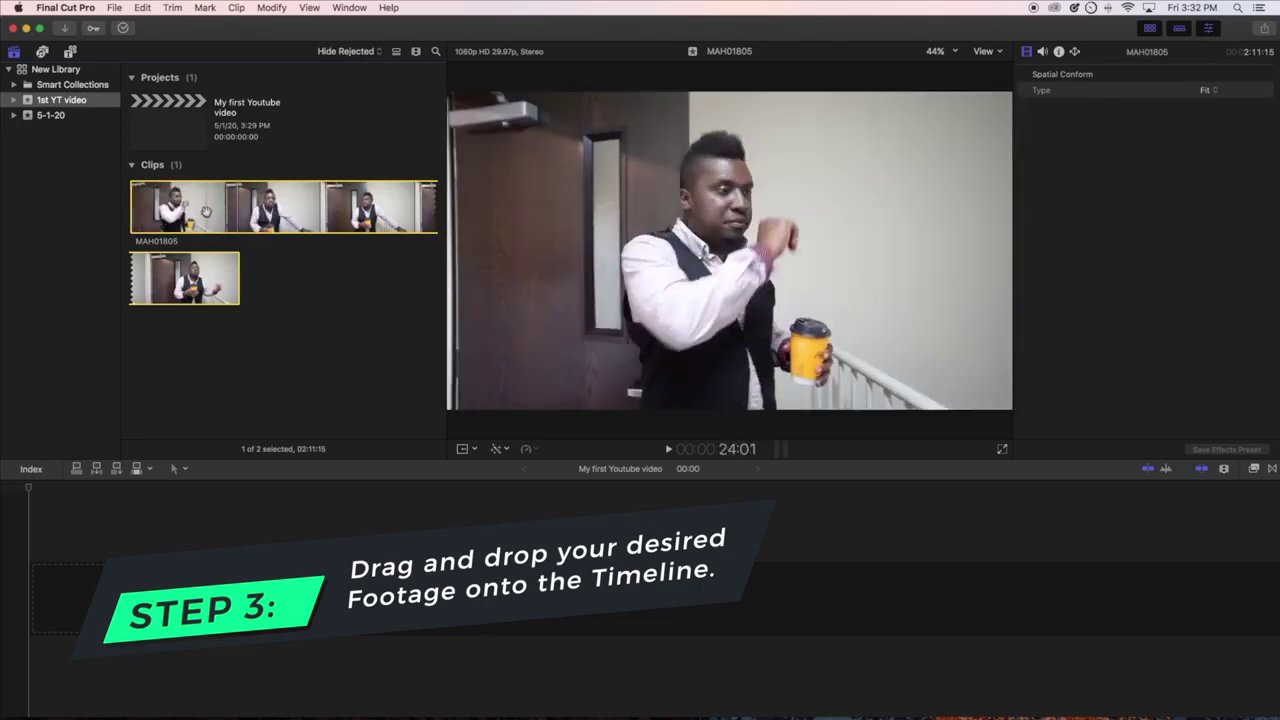
drag(202, 215, 335, 522)
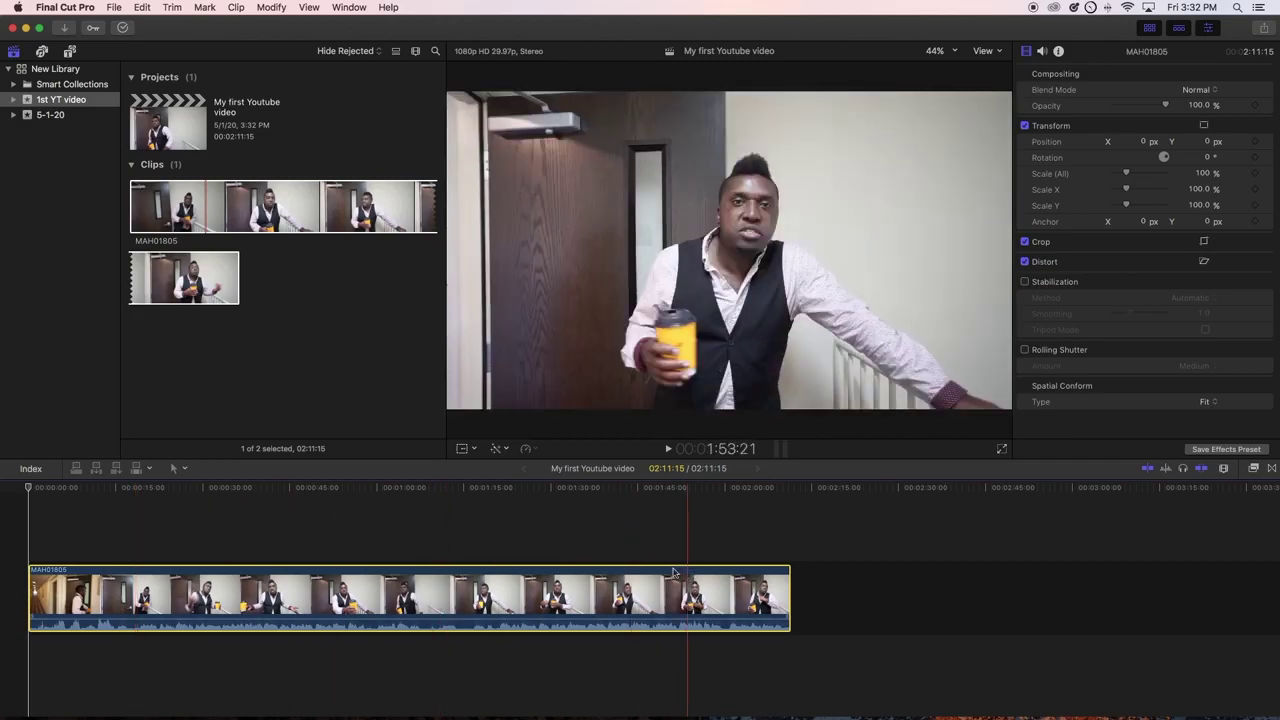
mouse_move(325, 582)
mouse_down()
mouse_move(325, 537)
mouse_move(346, 570)
mouse_up()
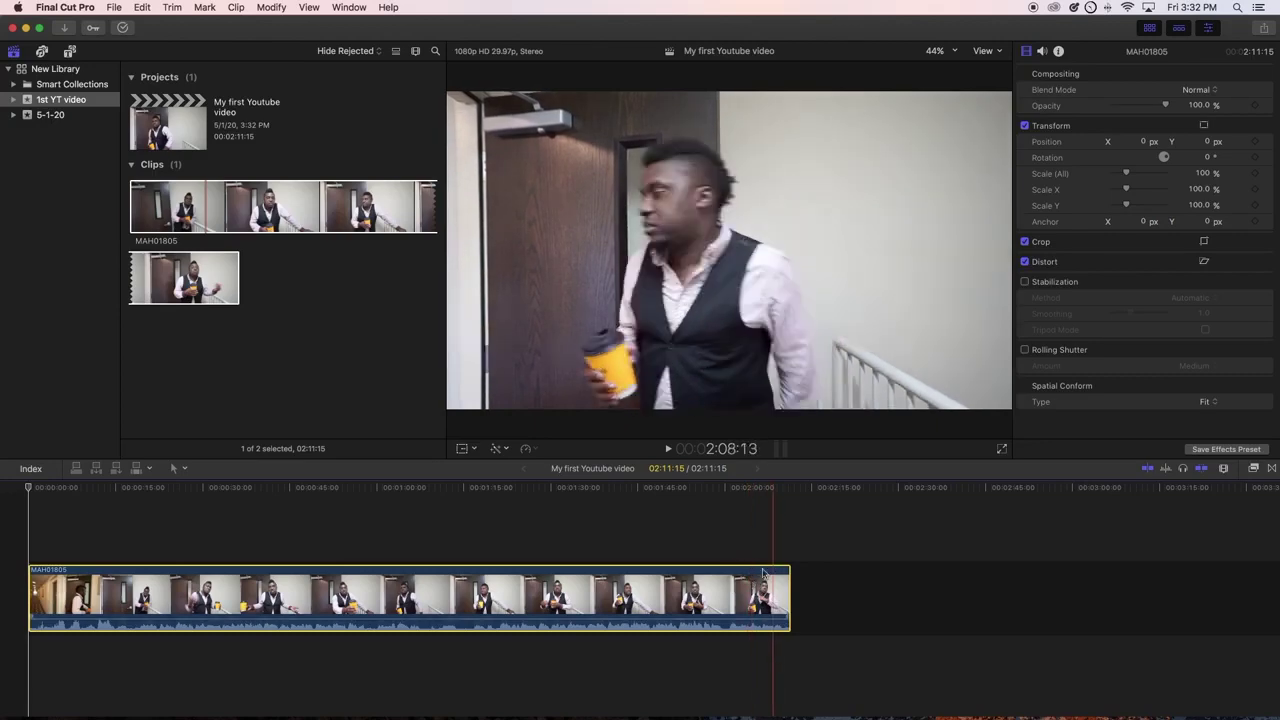
mouse_move(658, 595)
mouse_down()
mouse_move(675, 527)
mouse_move(857, 583)
mouse_up()
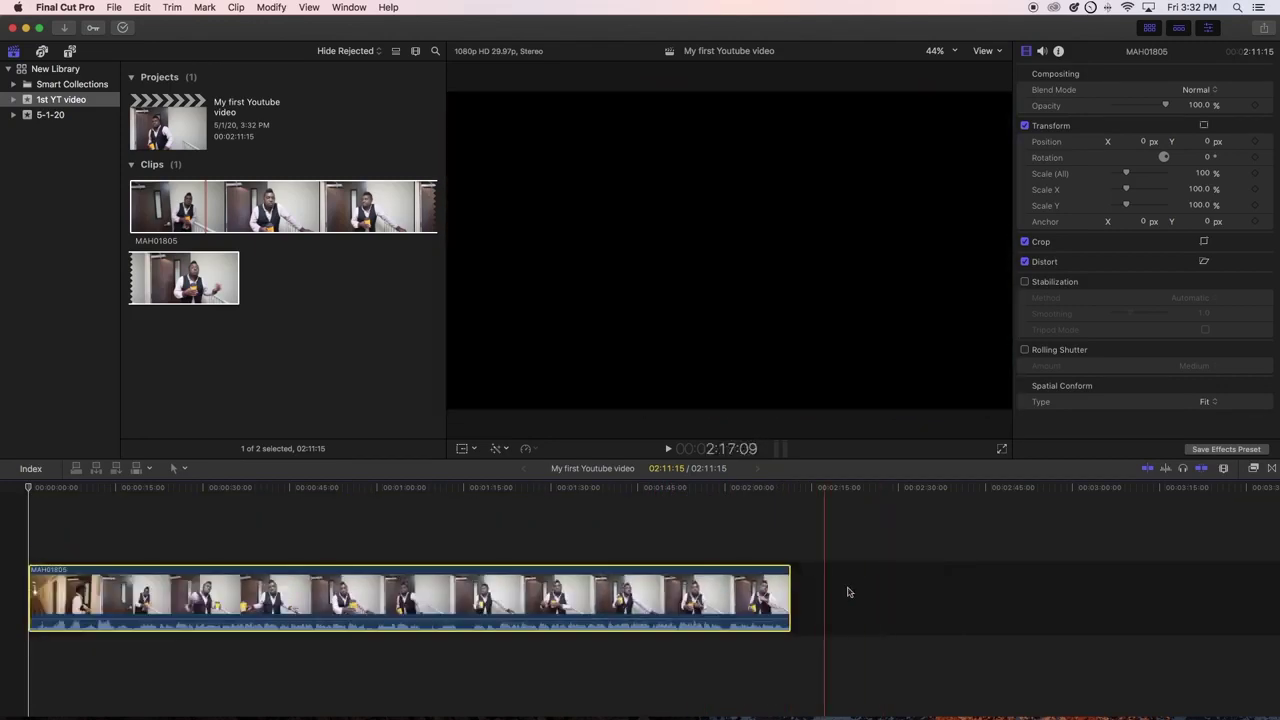
drag(857, 583, 841, 590)
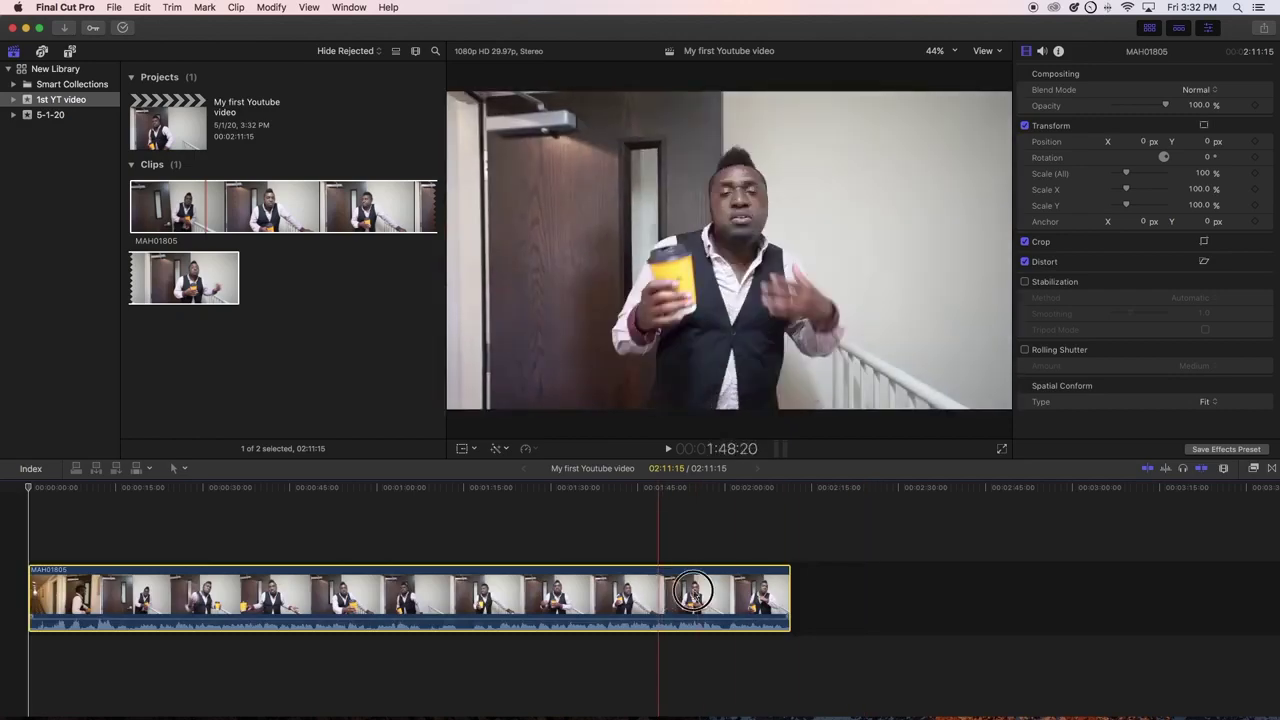
mouse_move(650, 598)
mouse_down()
mouse_move(752, 590)
mouse_move(91, 467)
mouse_up()
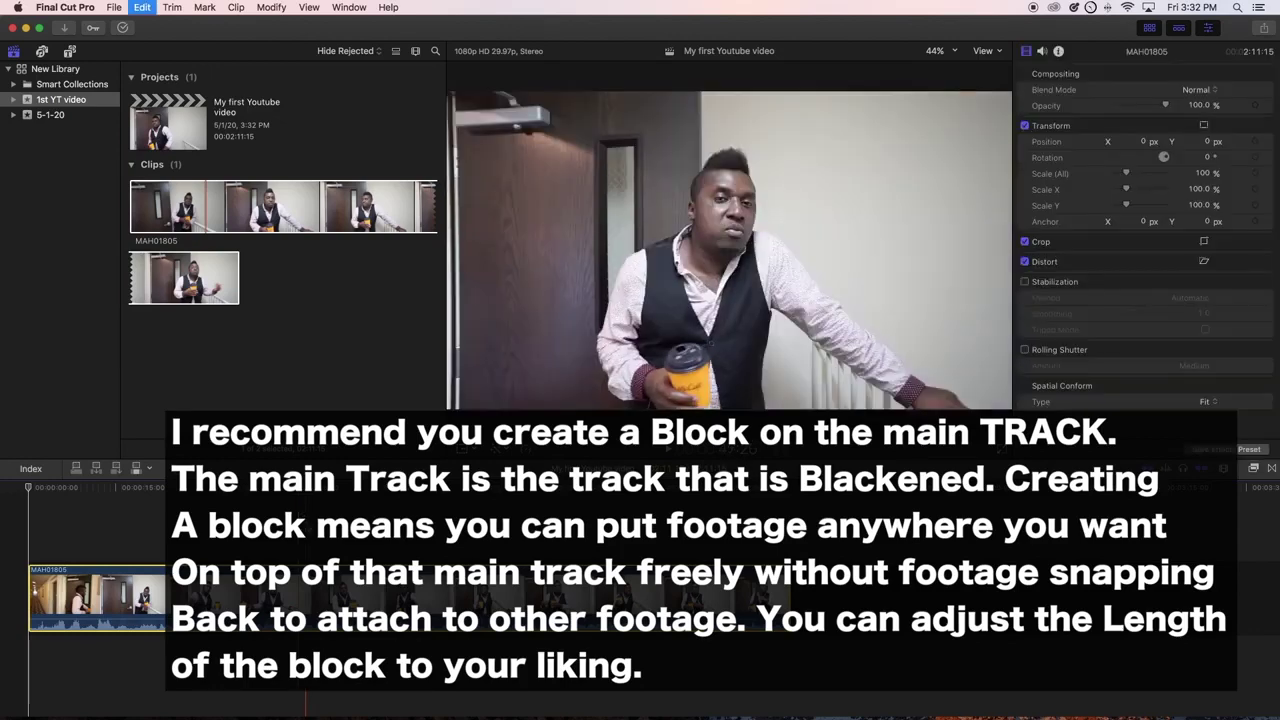
- Play back the project, then delete the MAH01805 clip from the timeline
key(super+4)
key(super+4)
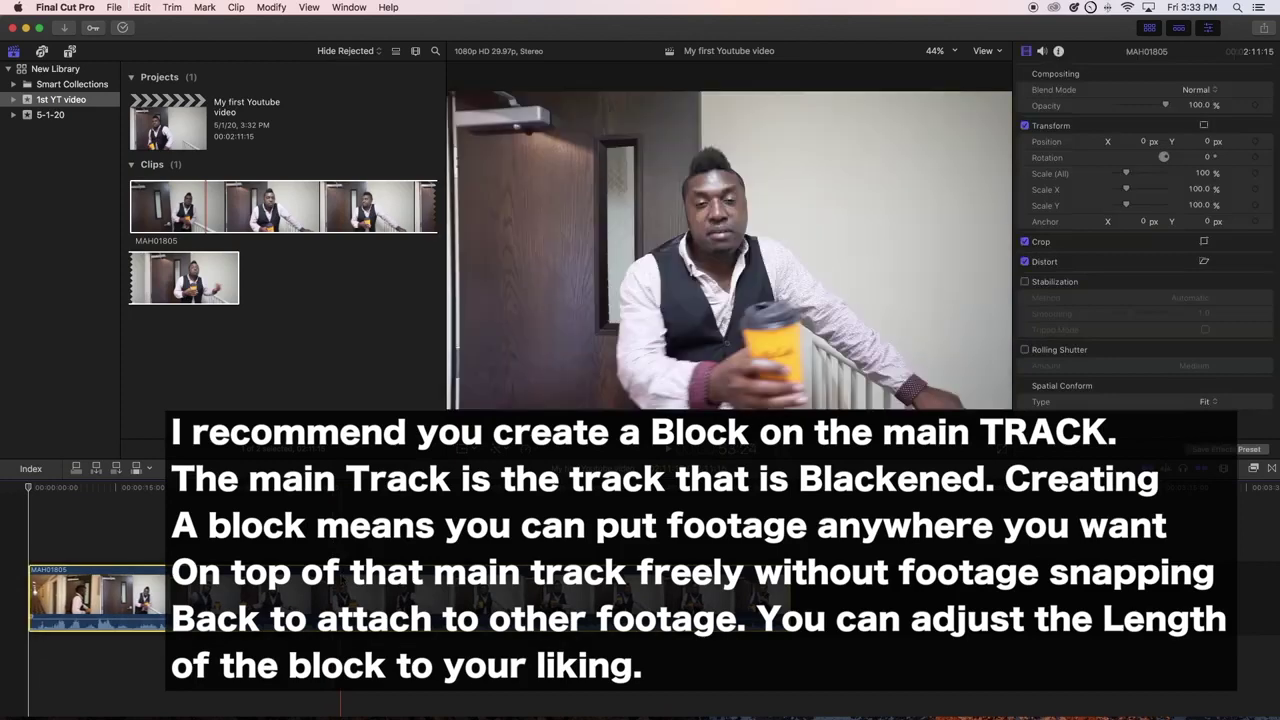
key(Delete)
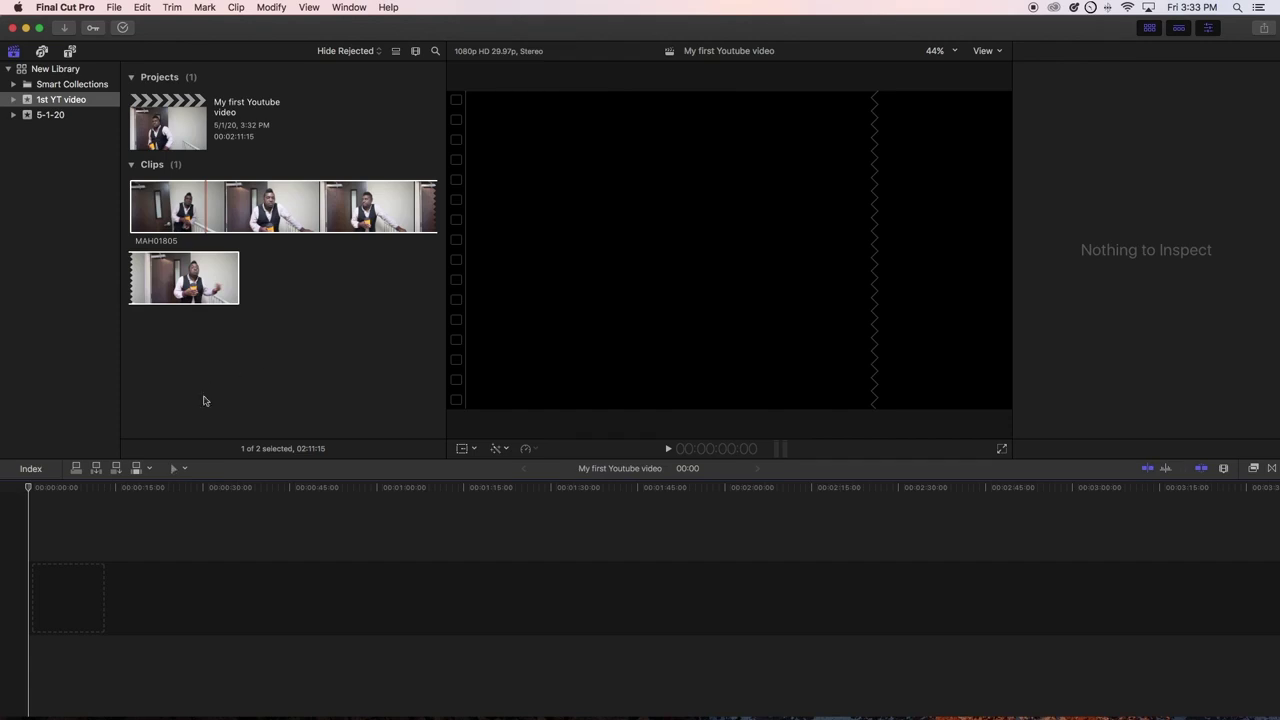
click(185, 470)
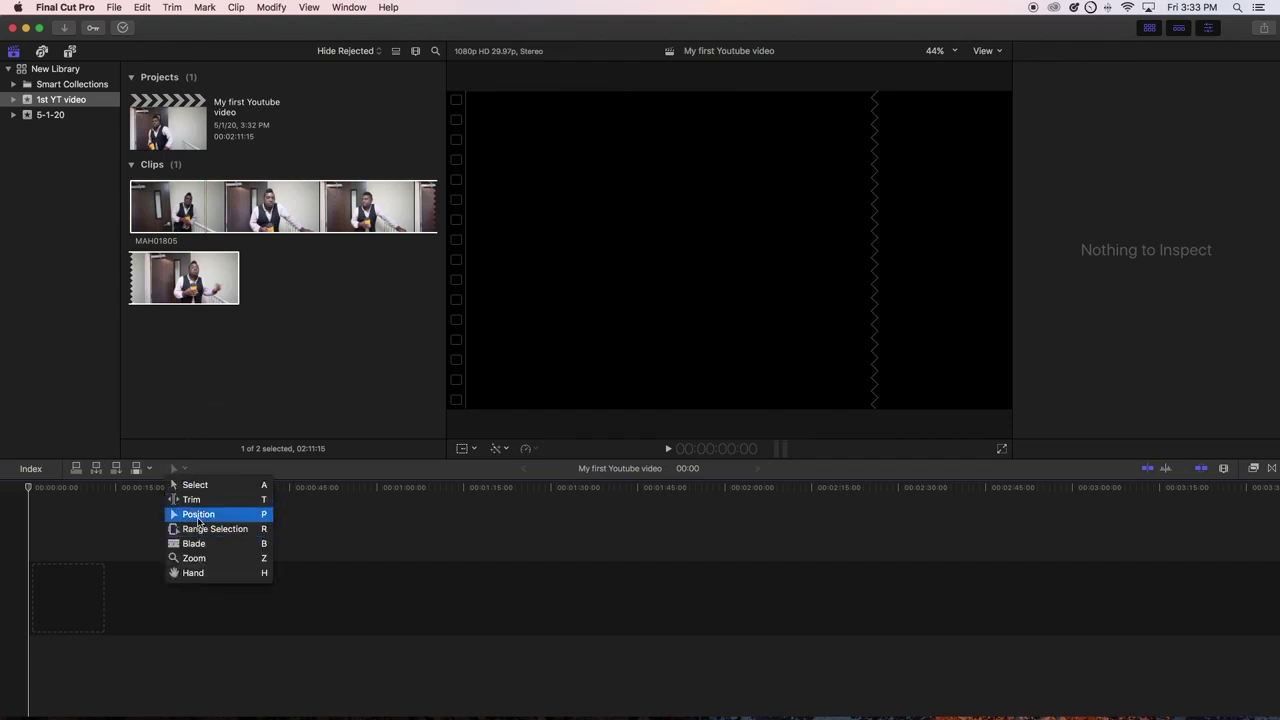
- With the Position tool, drop MAH01805 into the timeline above a leading gap
click(198, 518)
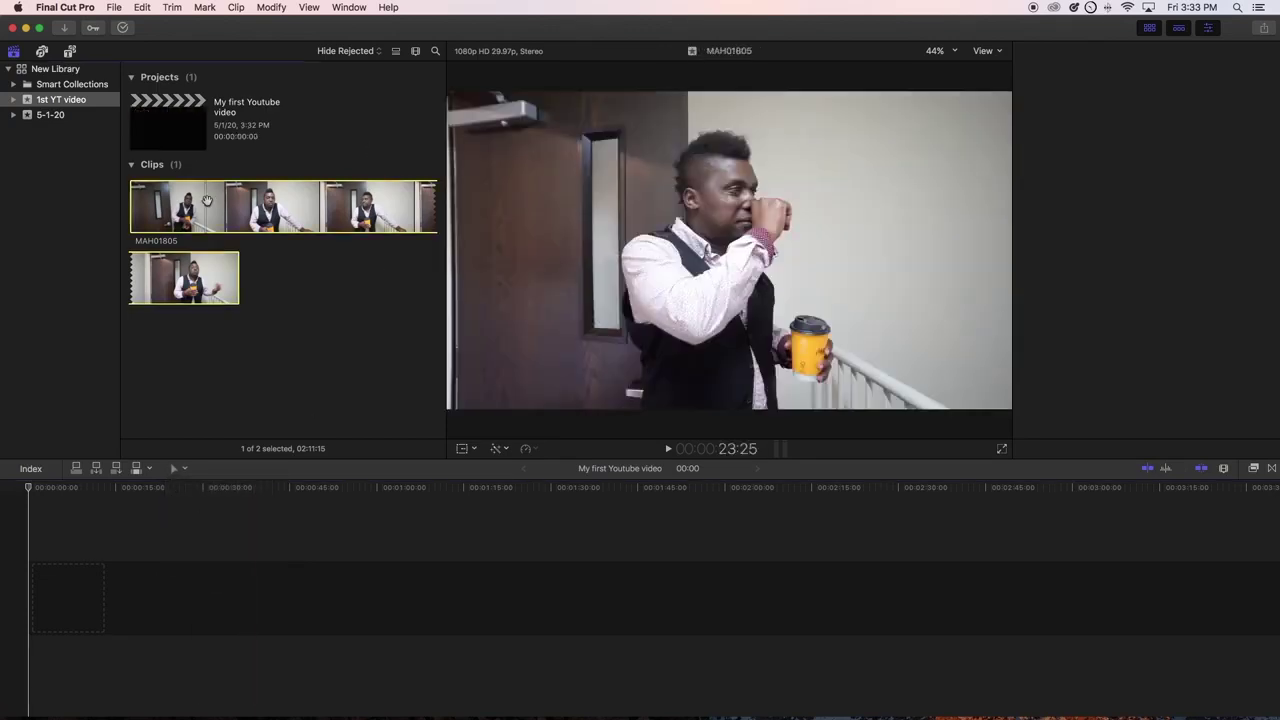
mouse_move(207, 200)
mouse_down()
mouse_move(458, 527)
mouse_move(522, 532)
mouse_move(451, 508)
mouse_move(309, 508)
mouse_up()
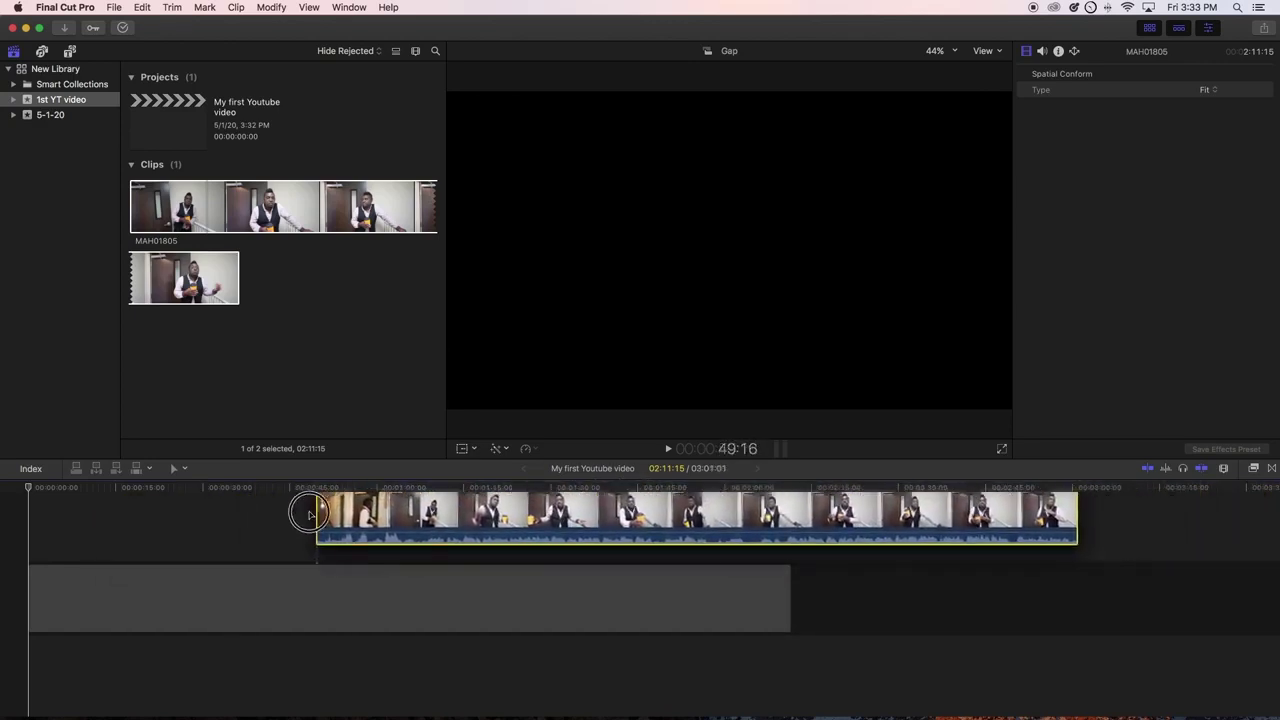
click(273, 592)
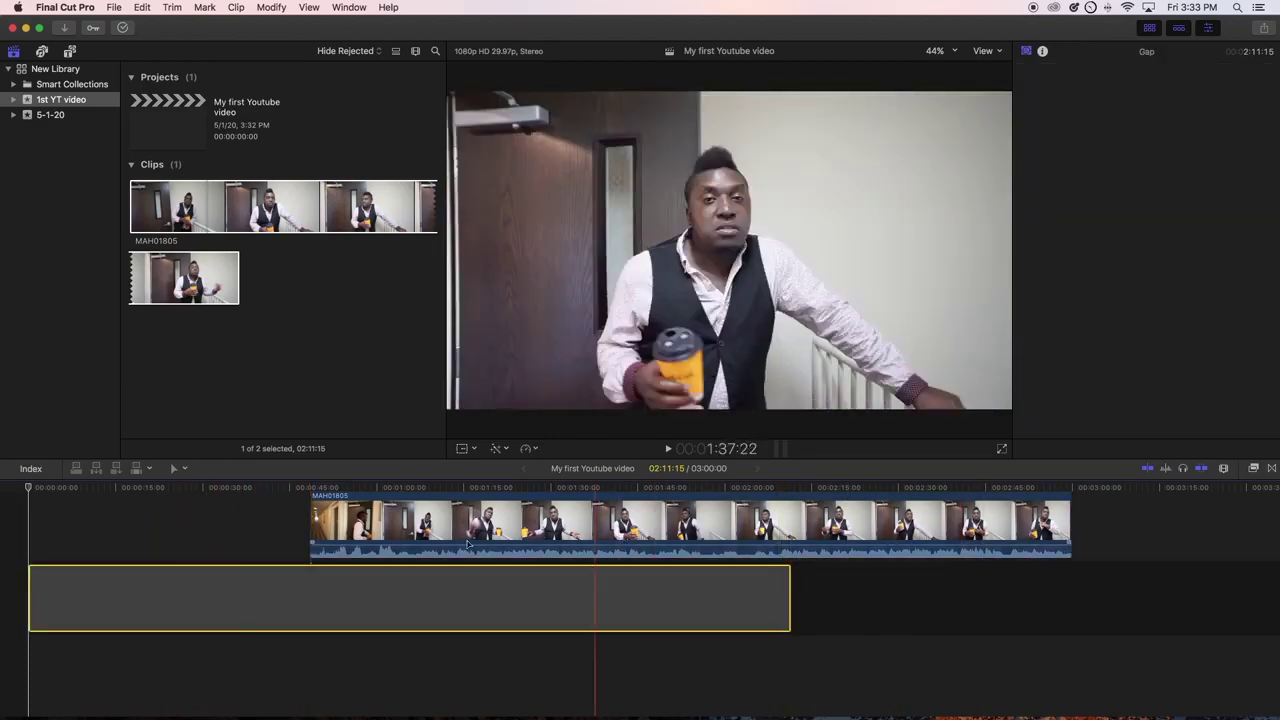
- With the Select tool, slide the clip earlier, then slightly later, along the timeline
click(177, 472)
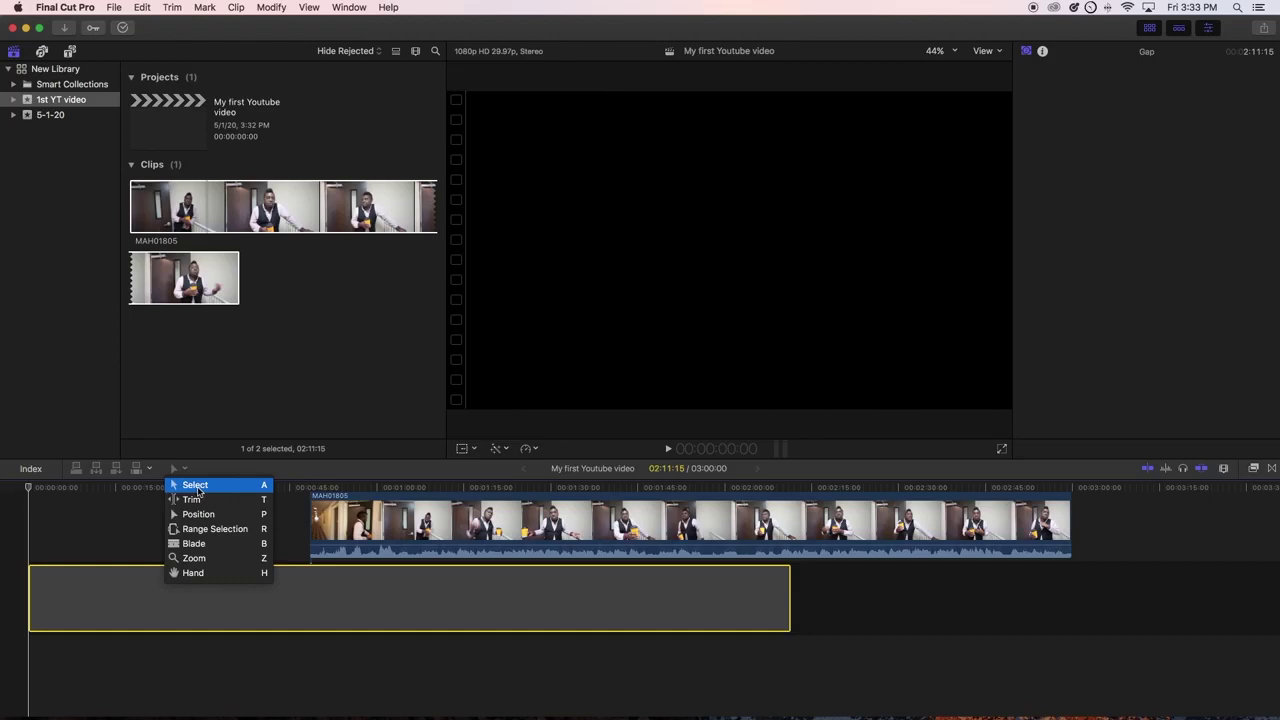
click(199, 489)
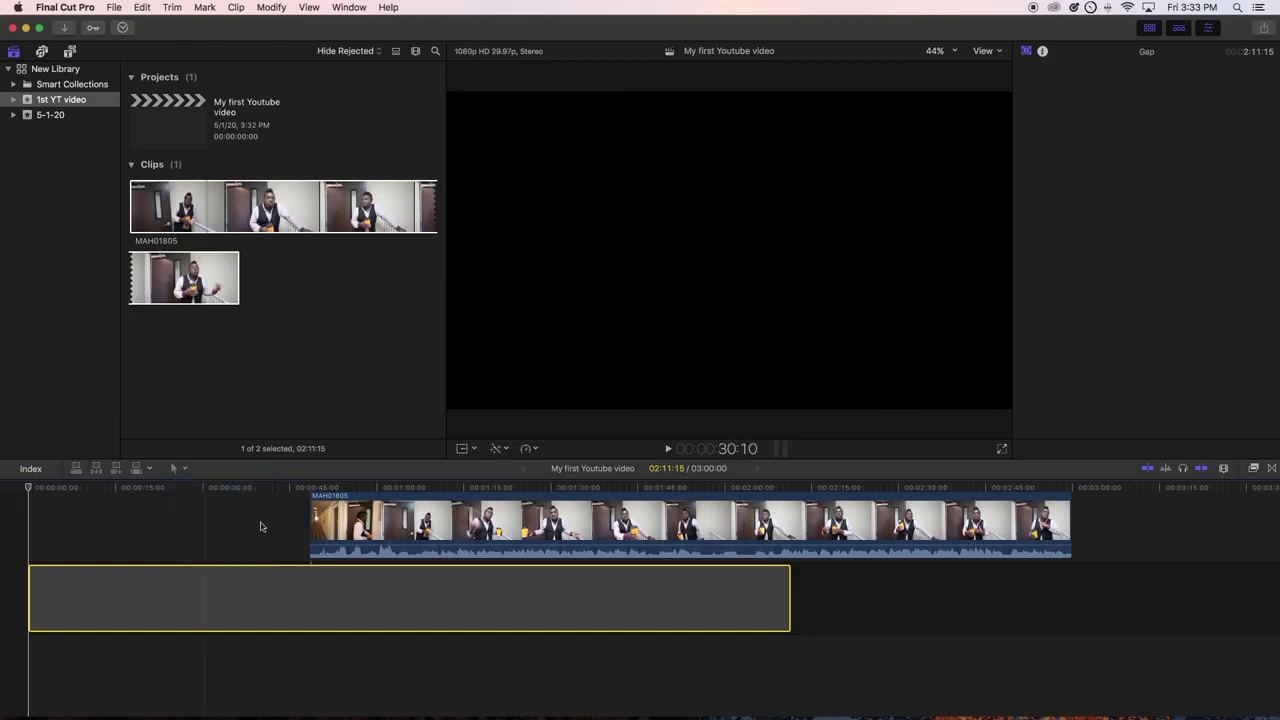
mouse_move(316, 515)
mouse_down()
mouse_move(301, 515)
mouse_move(436, 514)
mouse_move(236, 512)
mouse_up()
click(176, 468)
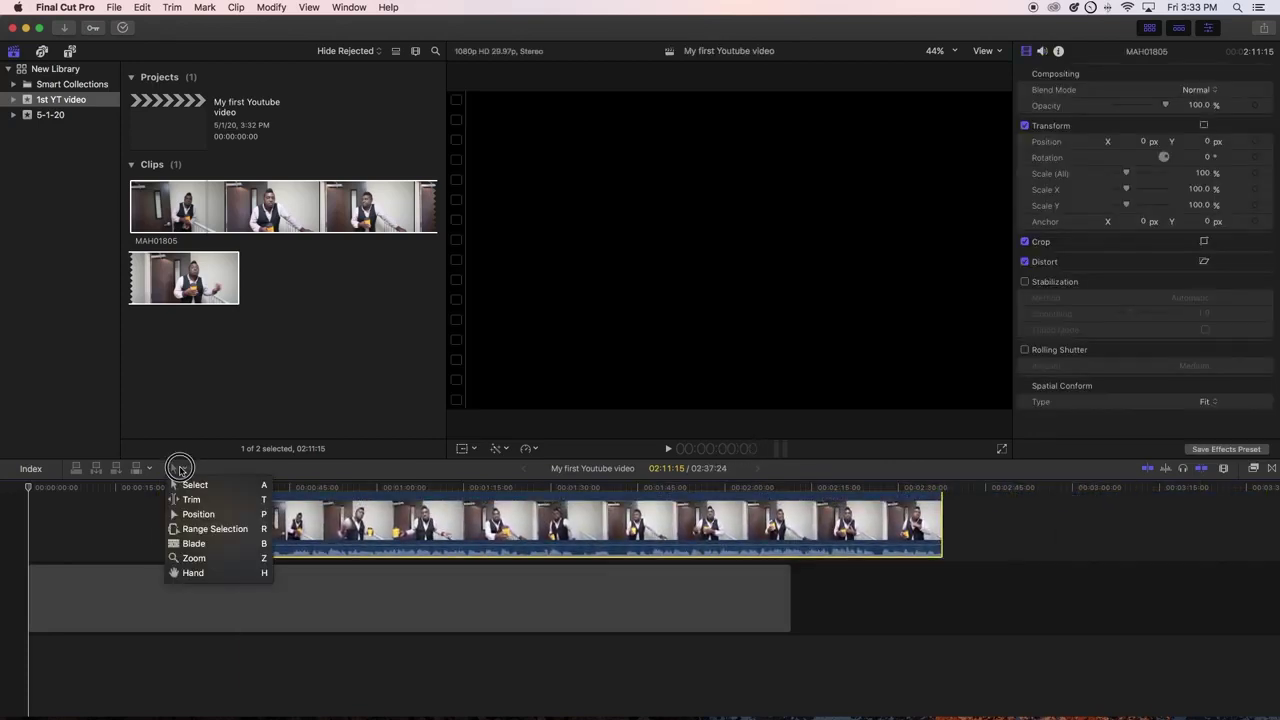
click(181, 470)
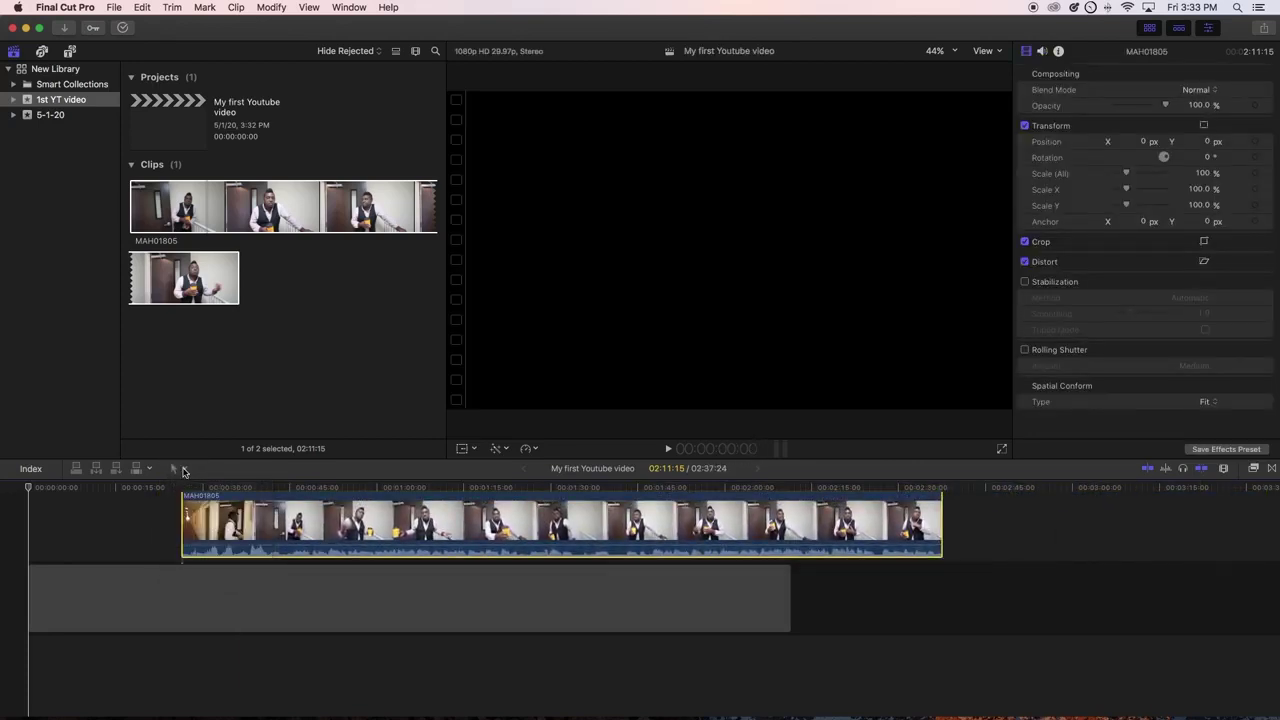
click(183, 470)
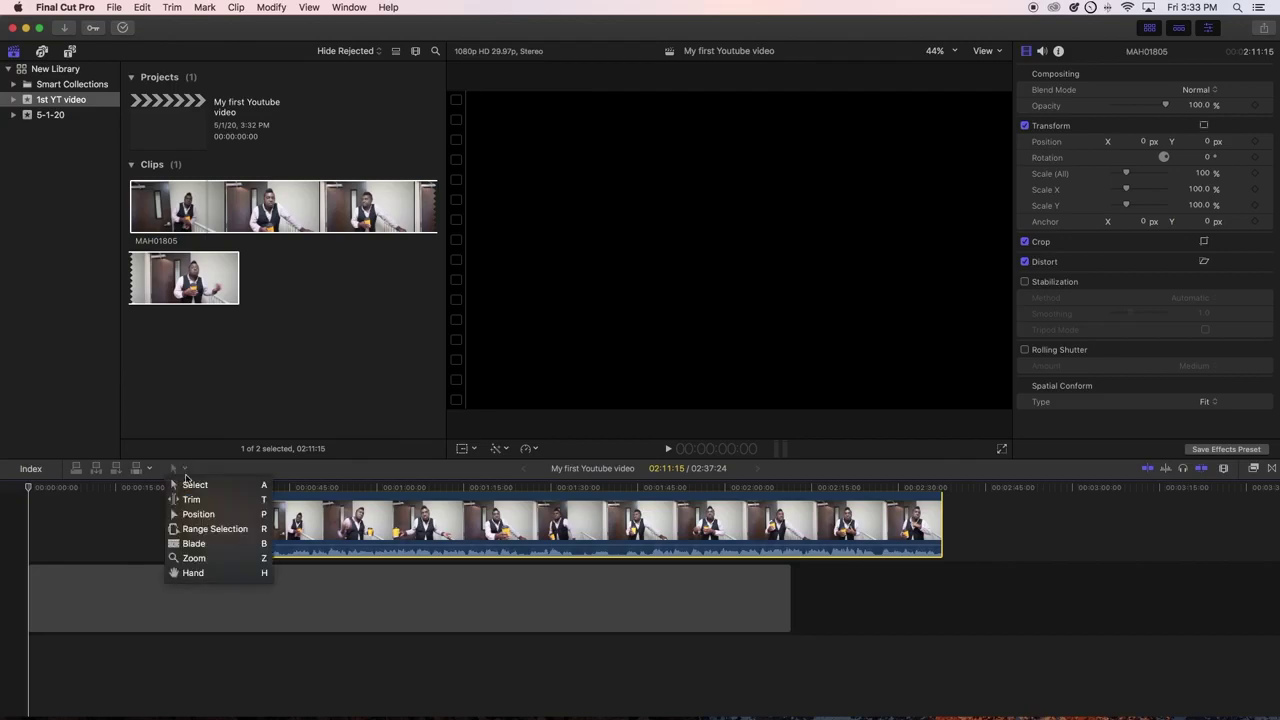
click(193, 485)
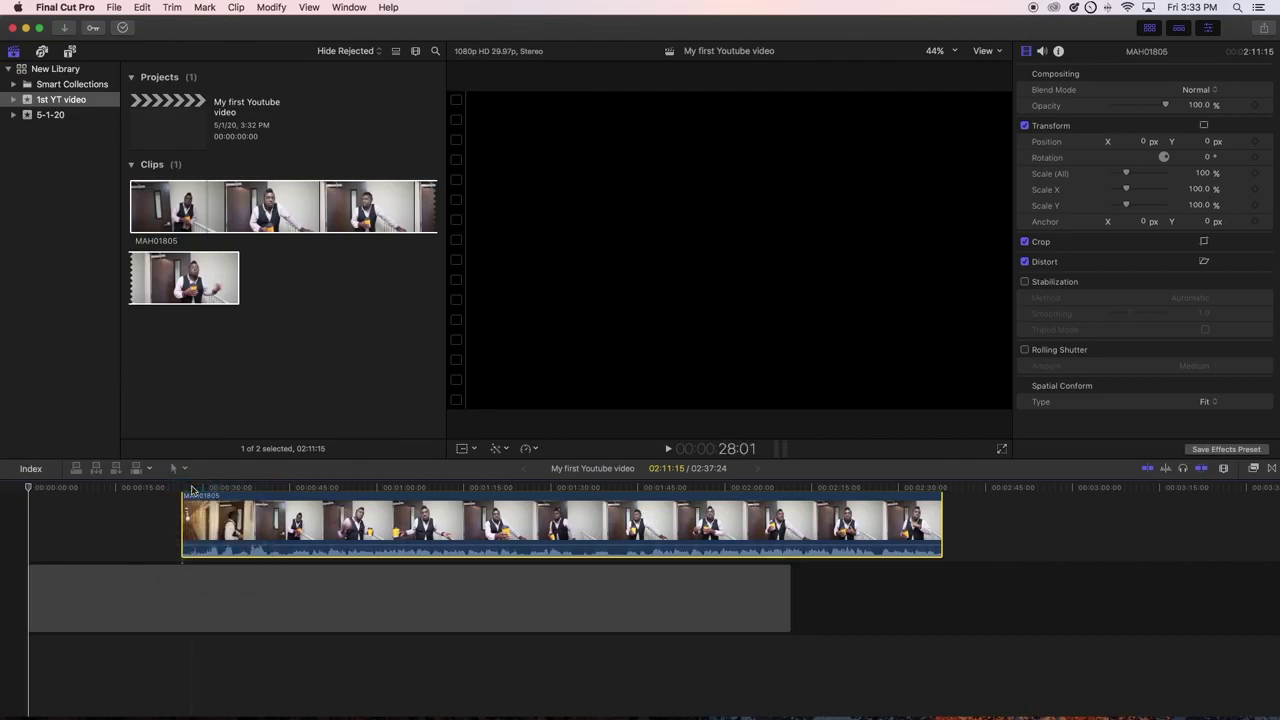
mouse_move(301, 514)
mouse_down()
mouse_move(372, 514)
mouse_move(324, 514)
mouse_up()
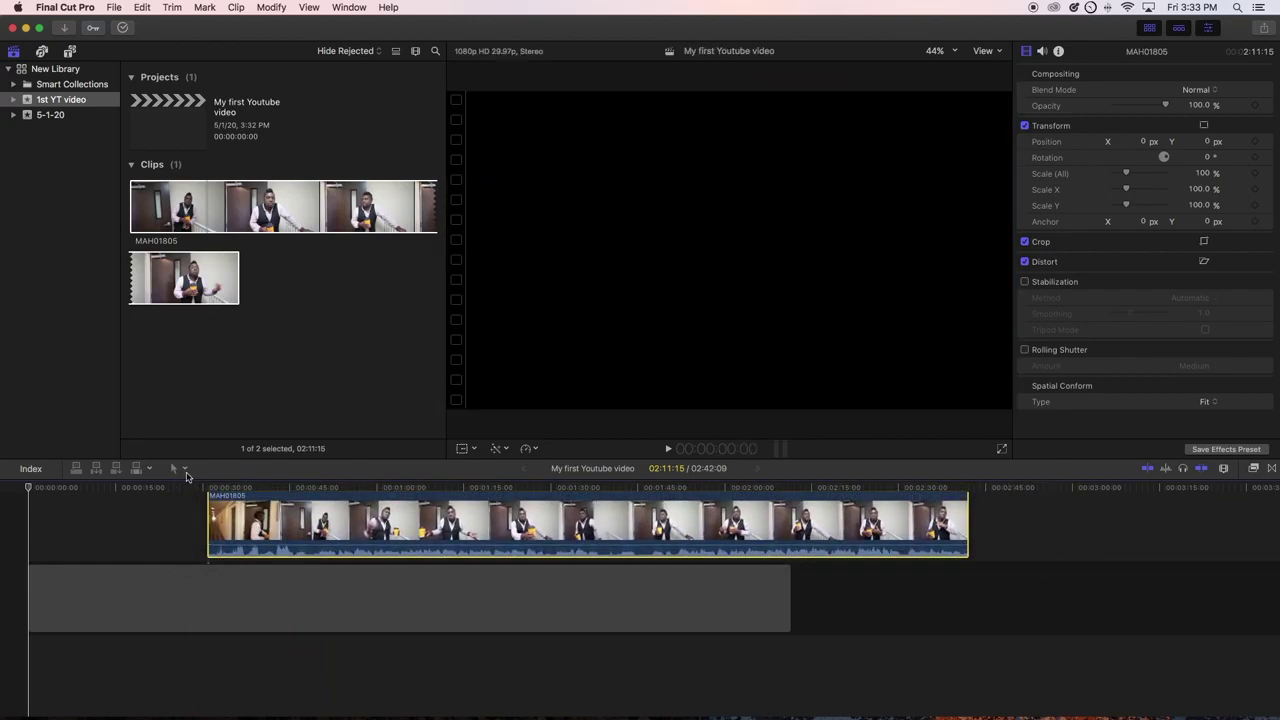
click(181, 470)
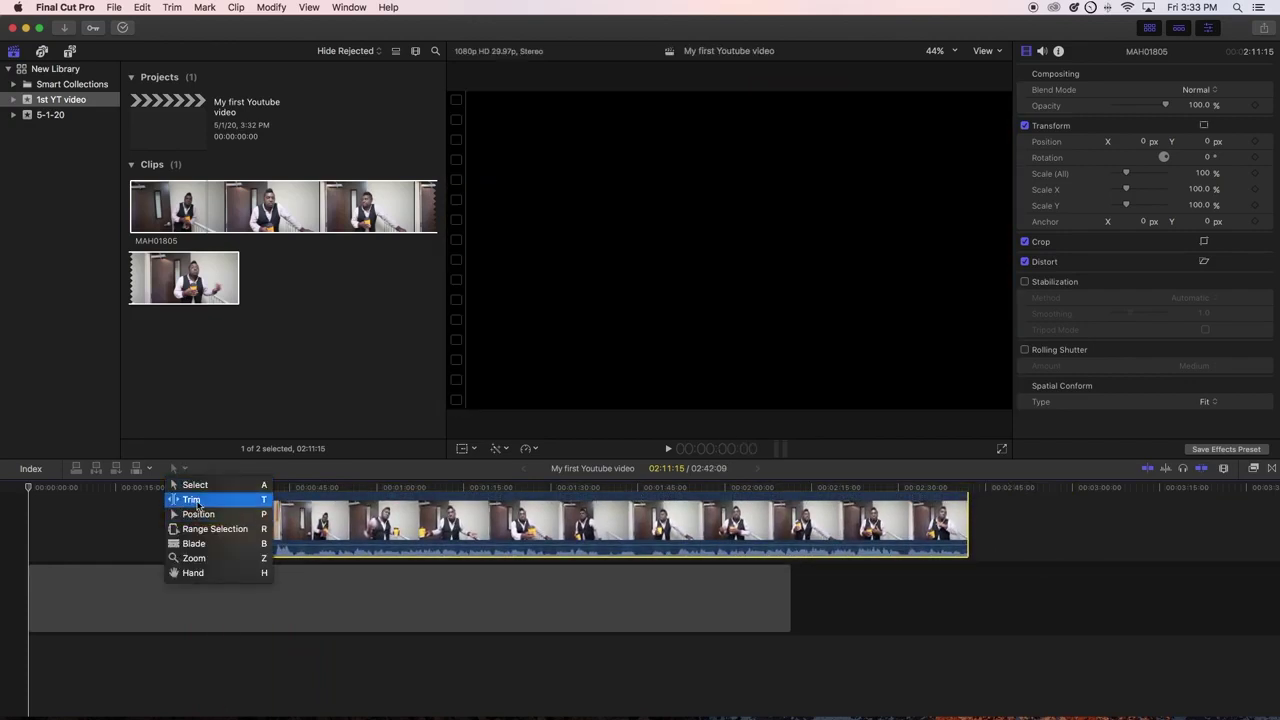
- Drag the clip about 15 seconds earlier, then add and delete a stray second copy
click(192, 485)
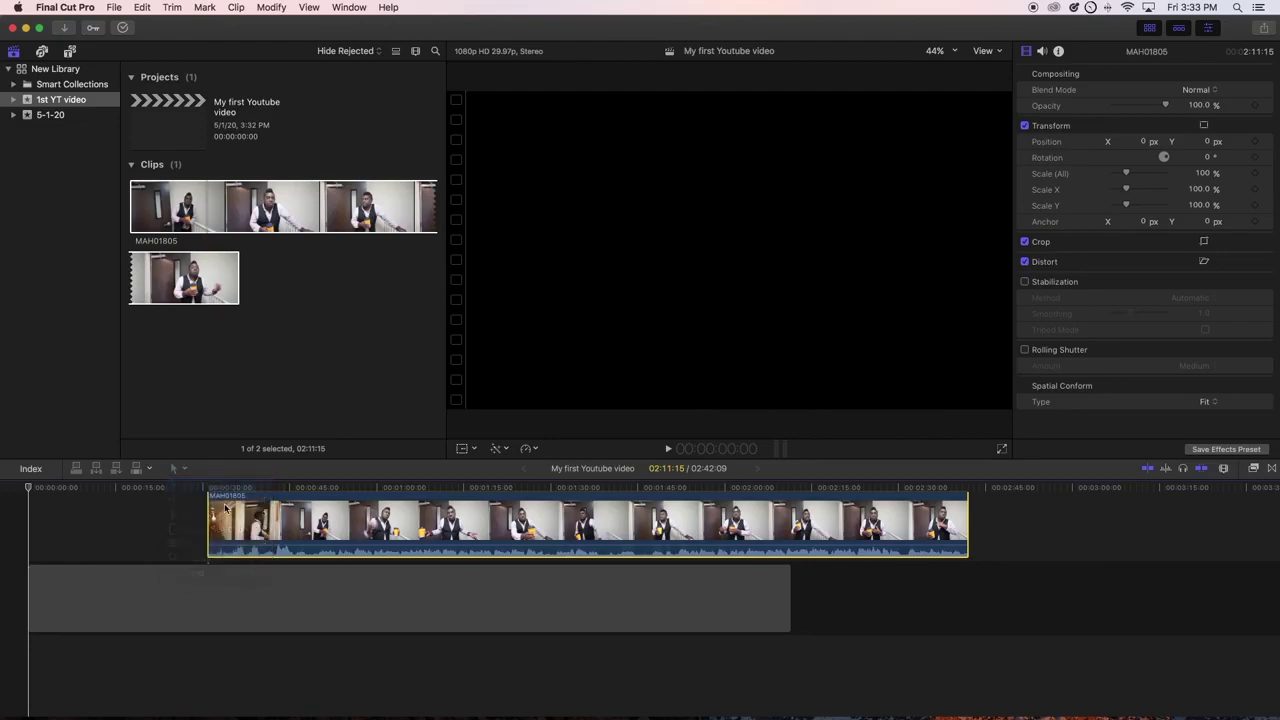
drag(322, 521, 236, 521)
click(181, 470)
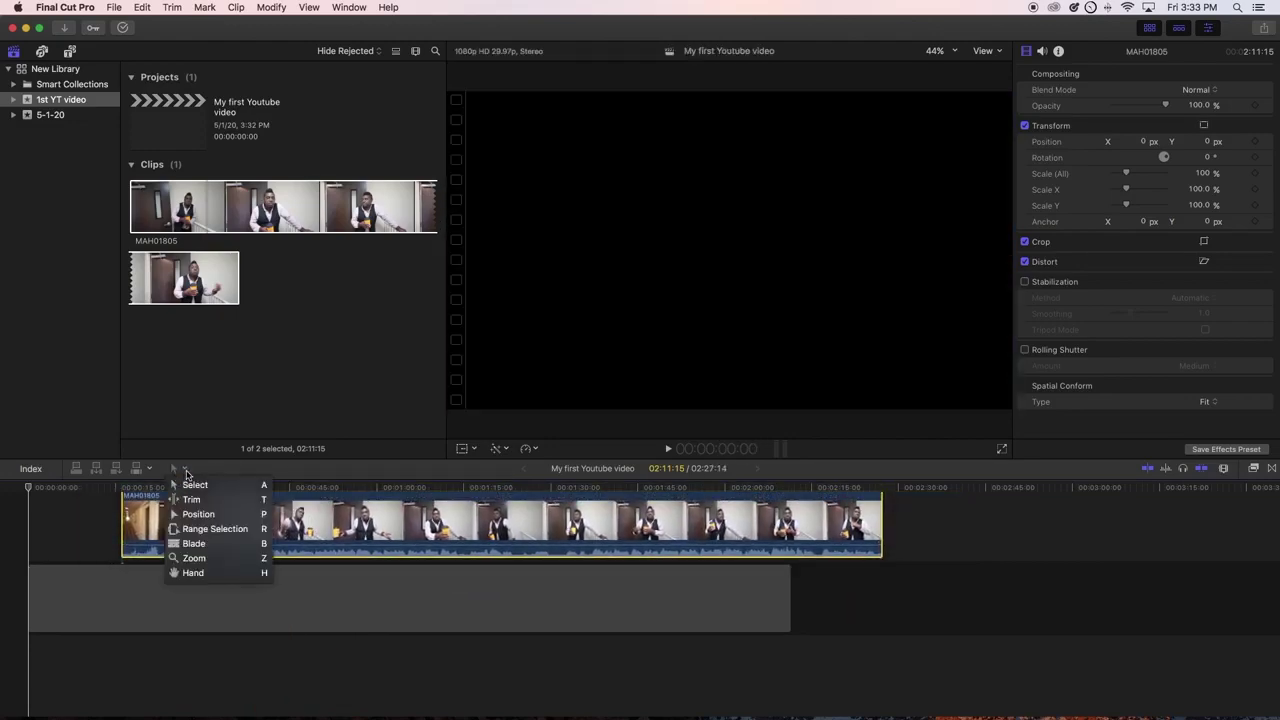
click(192, 500)
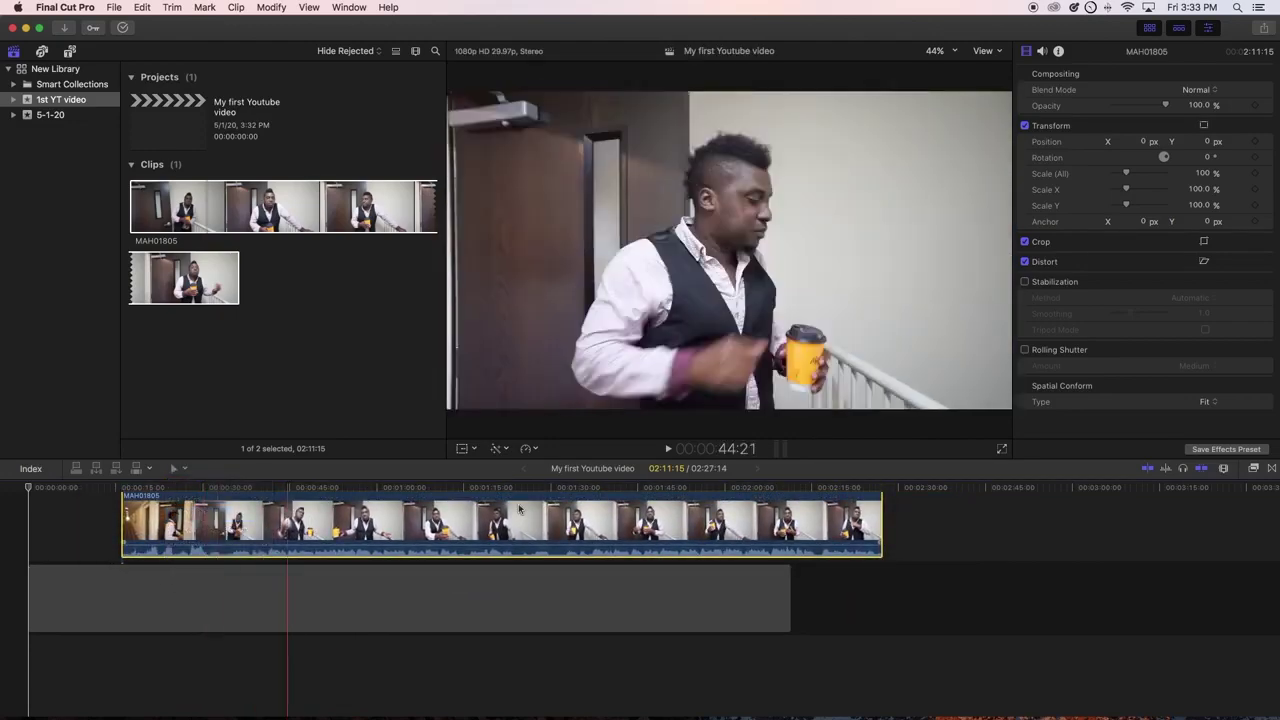
mouse_move(283, 200)
mouse_down()
mouse_move(1068, 527)
mouse_move(902, 520)
mouse_up()
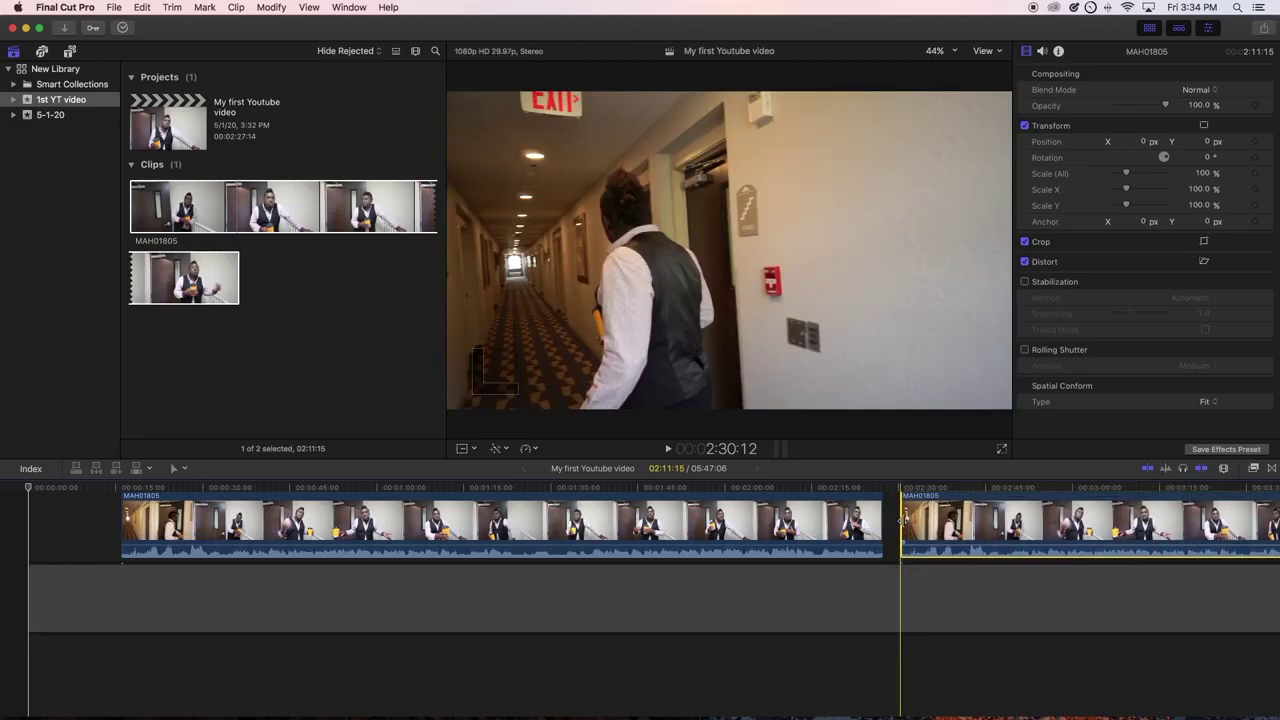
key(Delete)
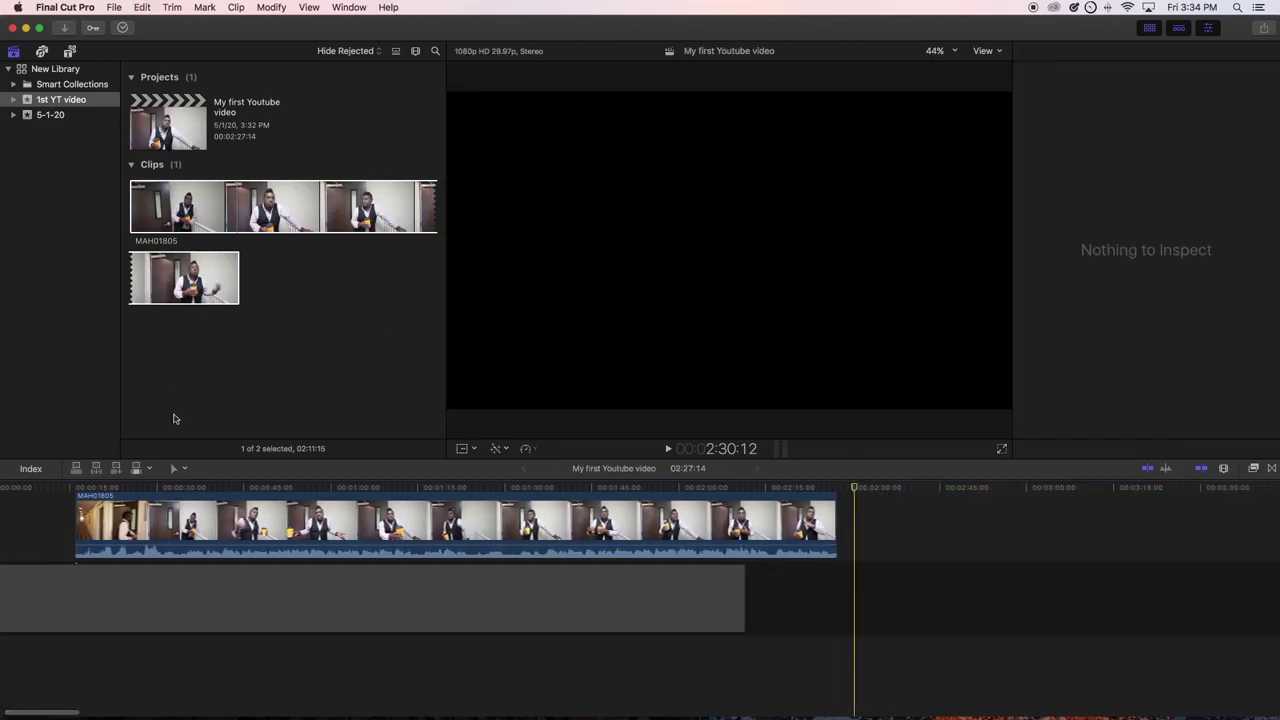
- Blade MAH01805 at three points into four pieces, then return to the Select tool
click(186, 470)
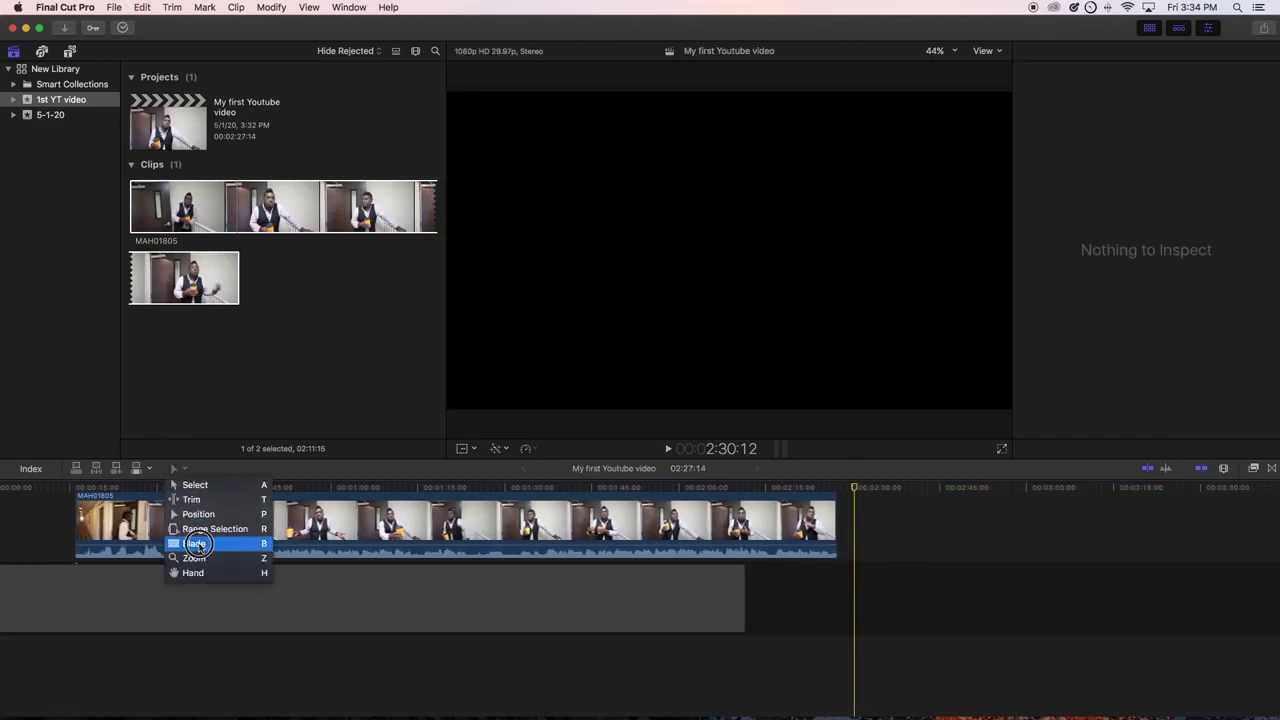
click(200, 543)
click(222, 520)
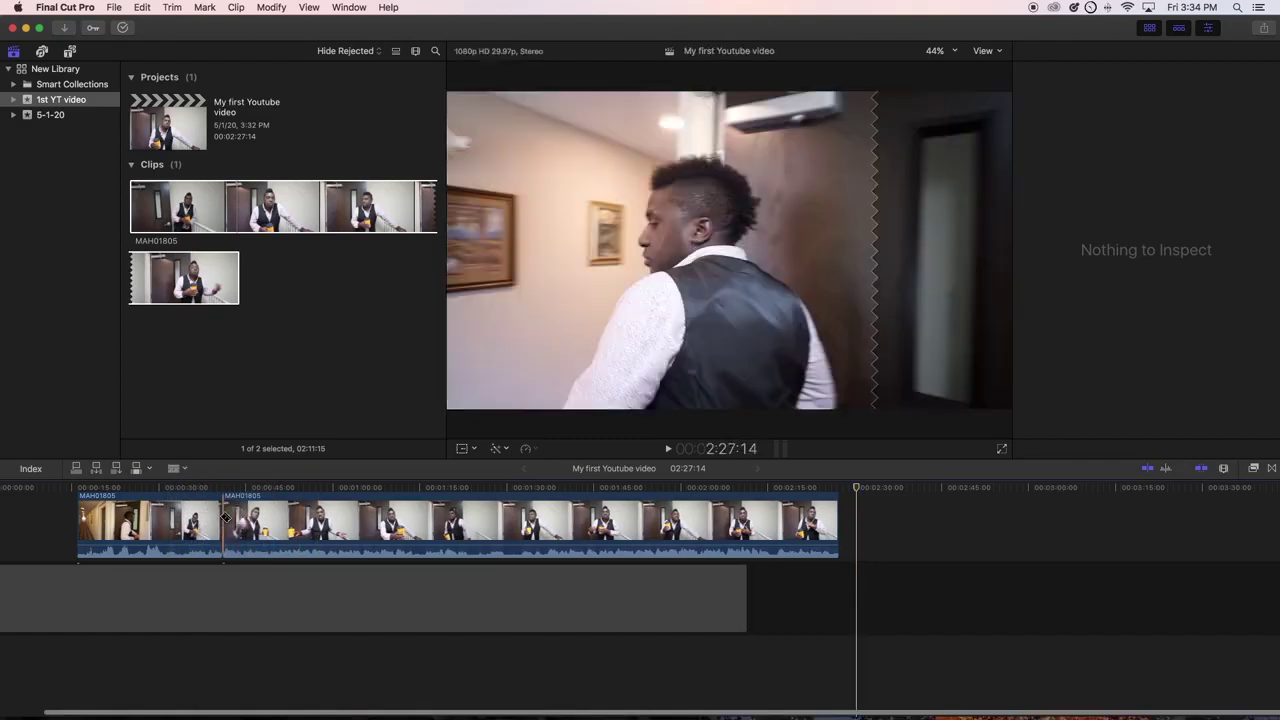
click(184, 469)
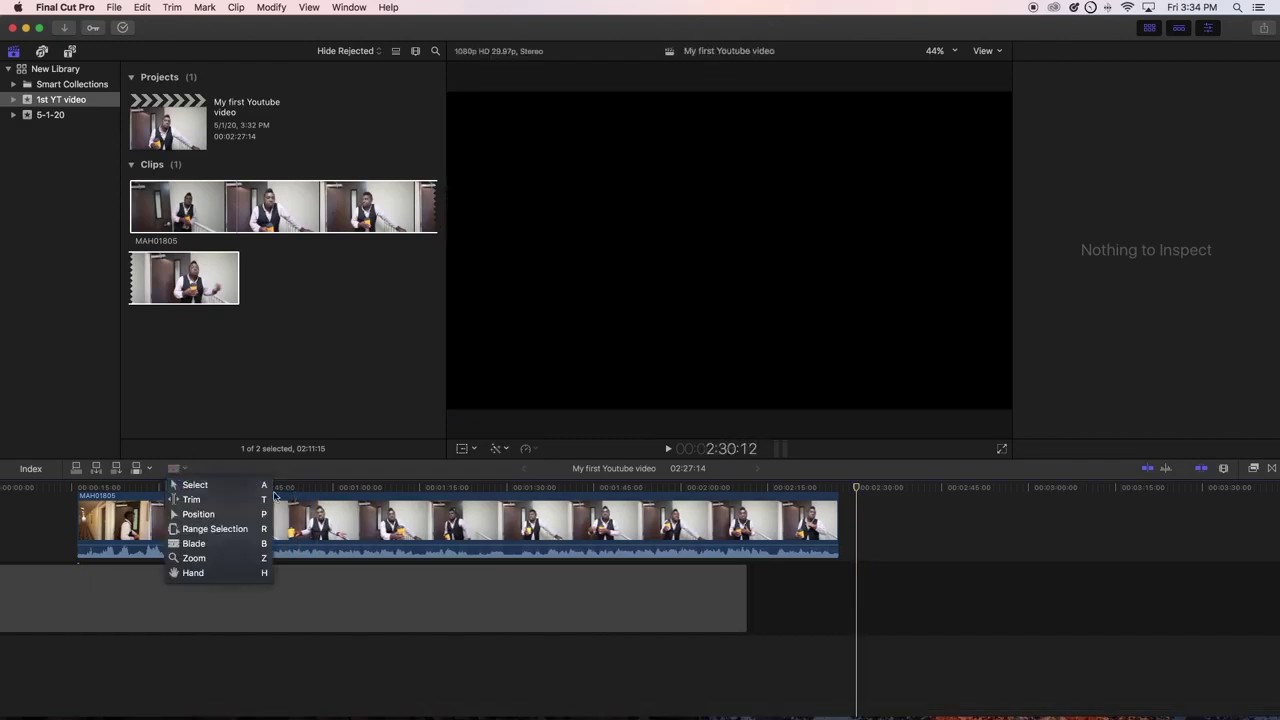
click(262, 543)
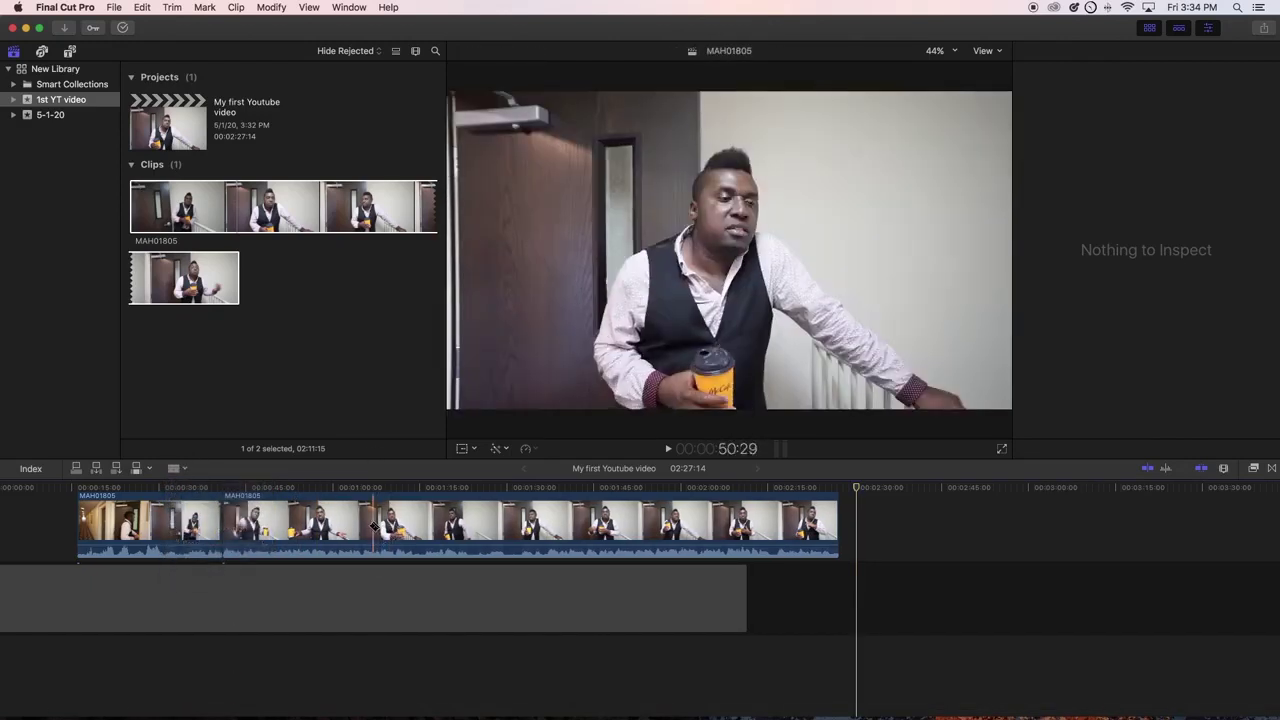
click(373, 525)
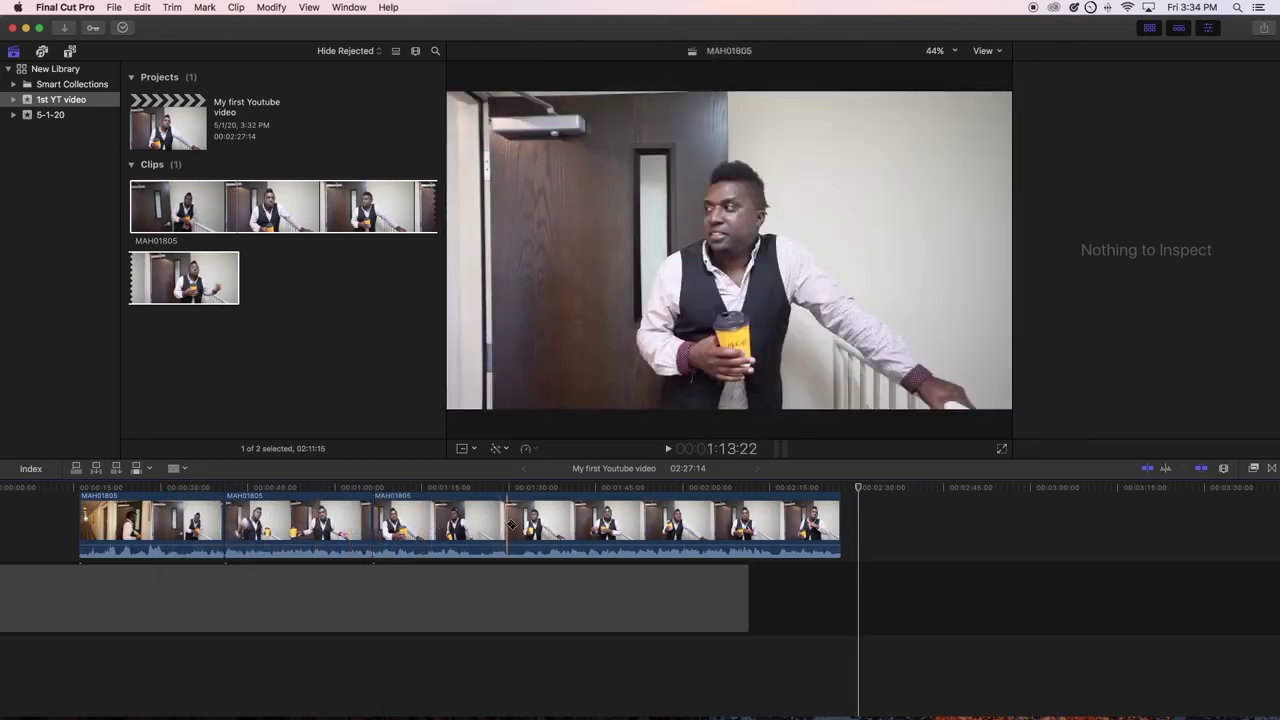
click(511, 525)
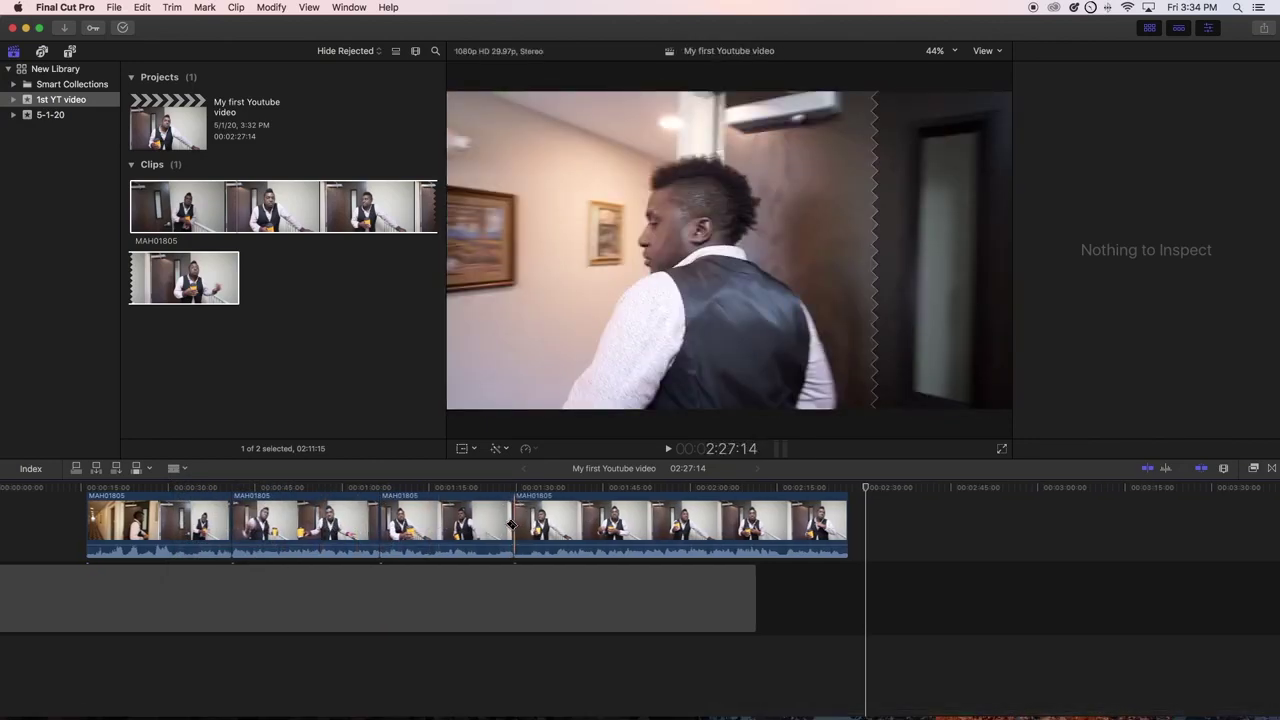
click(180, 468)
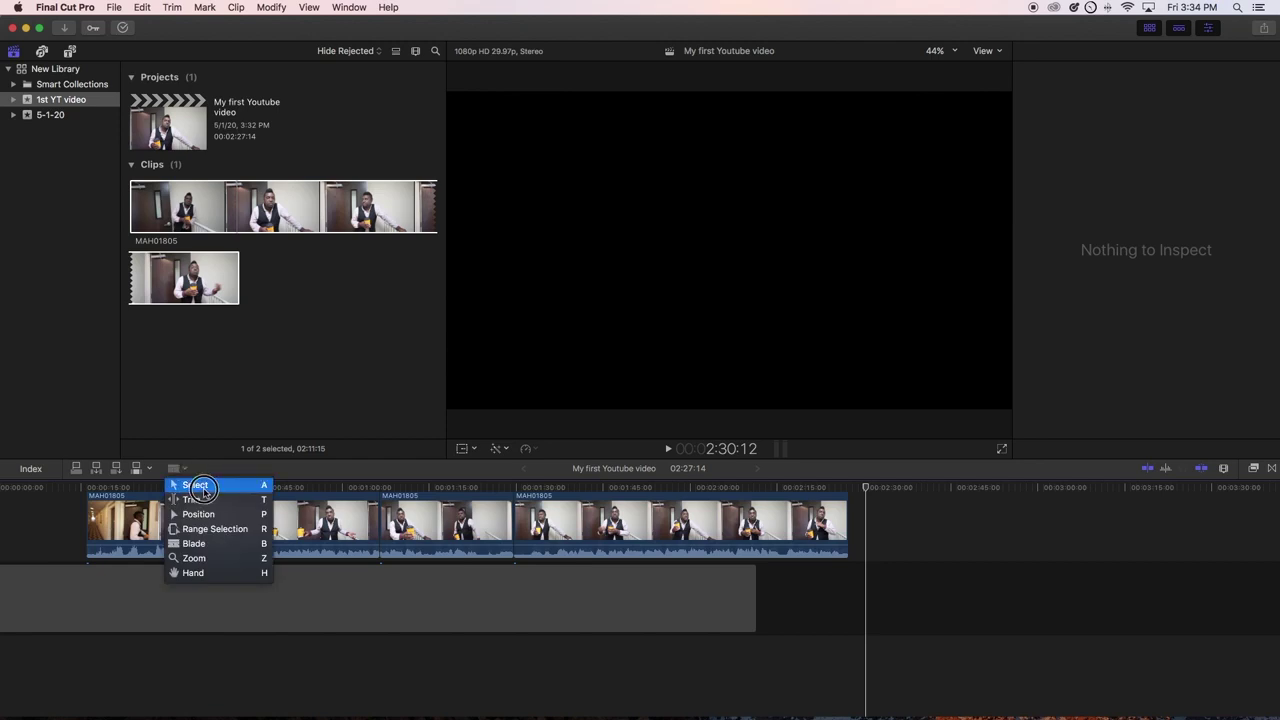
click(203, 487)
scroll(570, 528, up, 2)
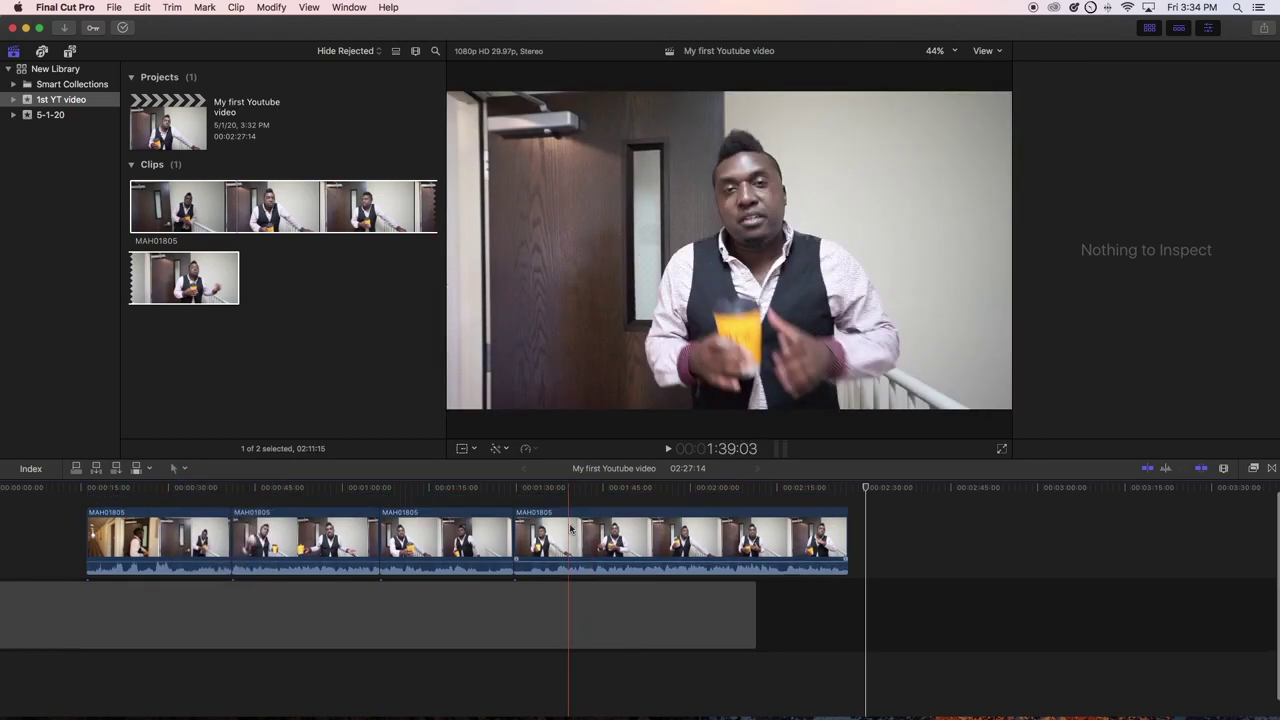
scroll(430, 540, left, 2)
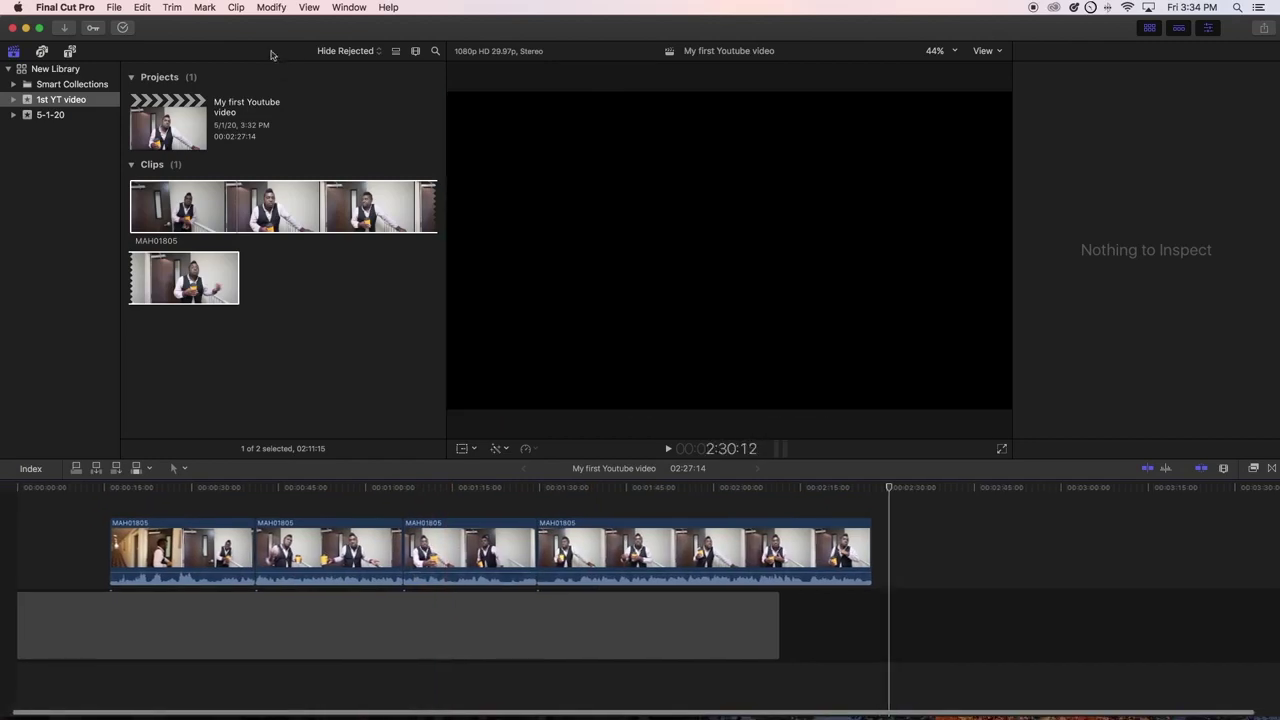
- Pull the bladed pieces out of the storyline and stagger them into connected lanes
click(357, 547)
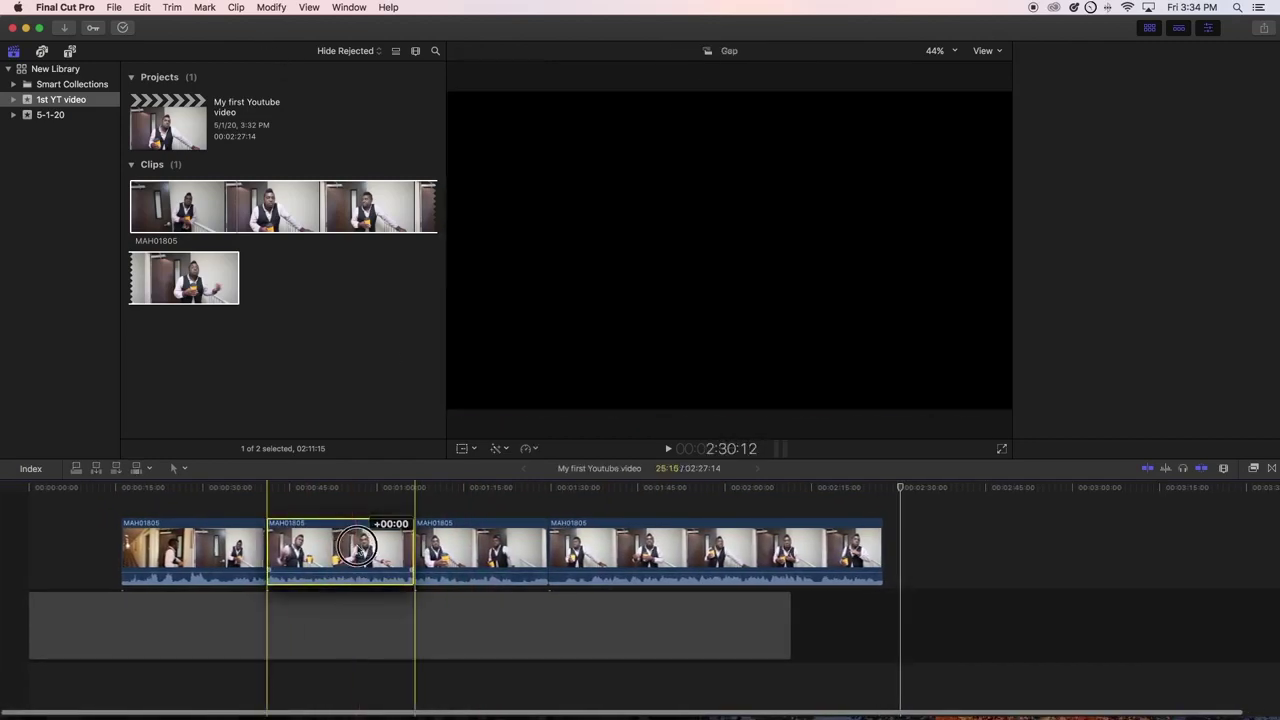
drag(357, 547, 315, 517)
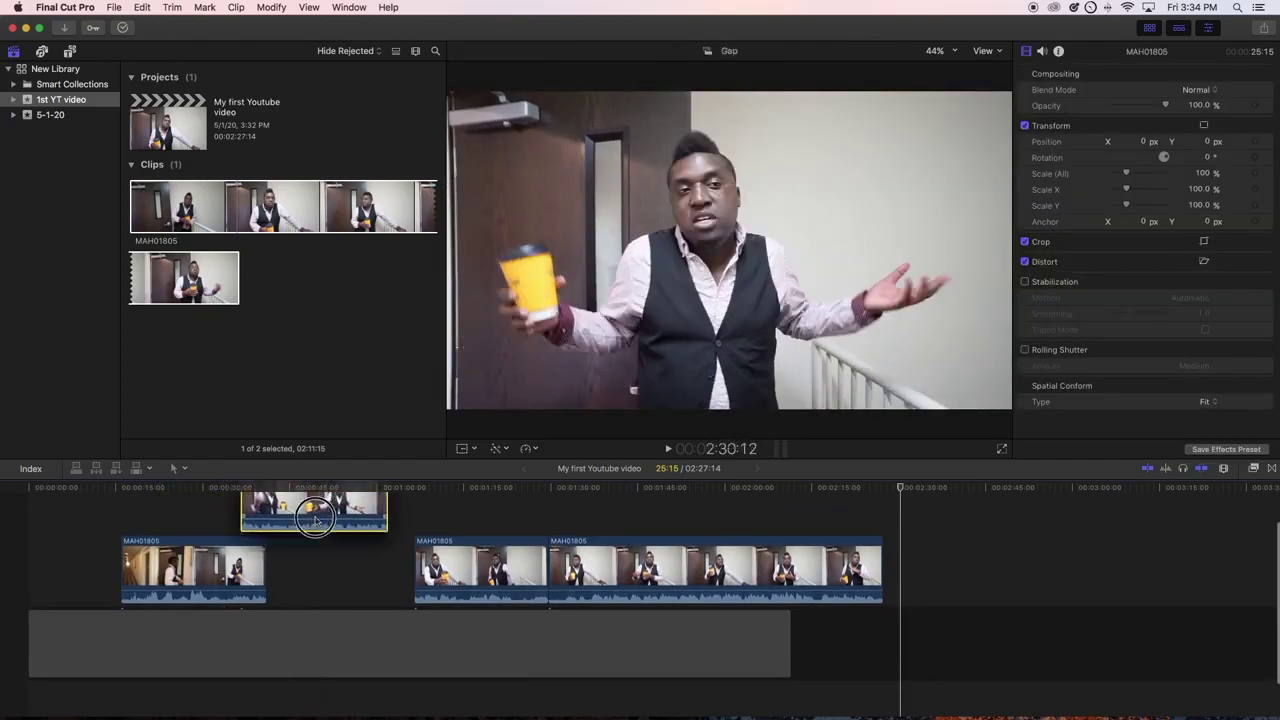
drag(315, 517, 103, 475)
drag(120, 556, 110, 554)
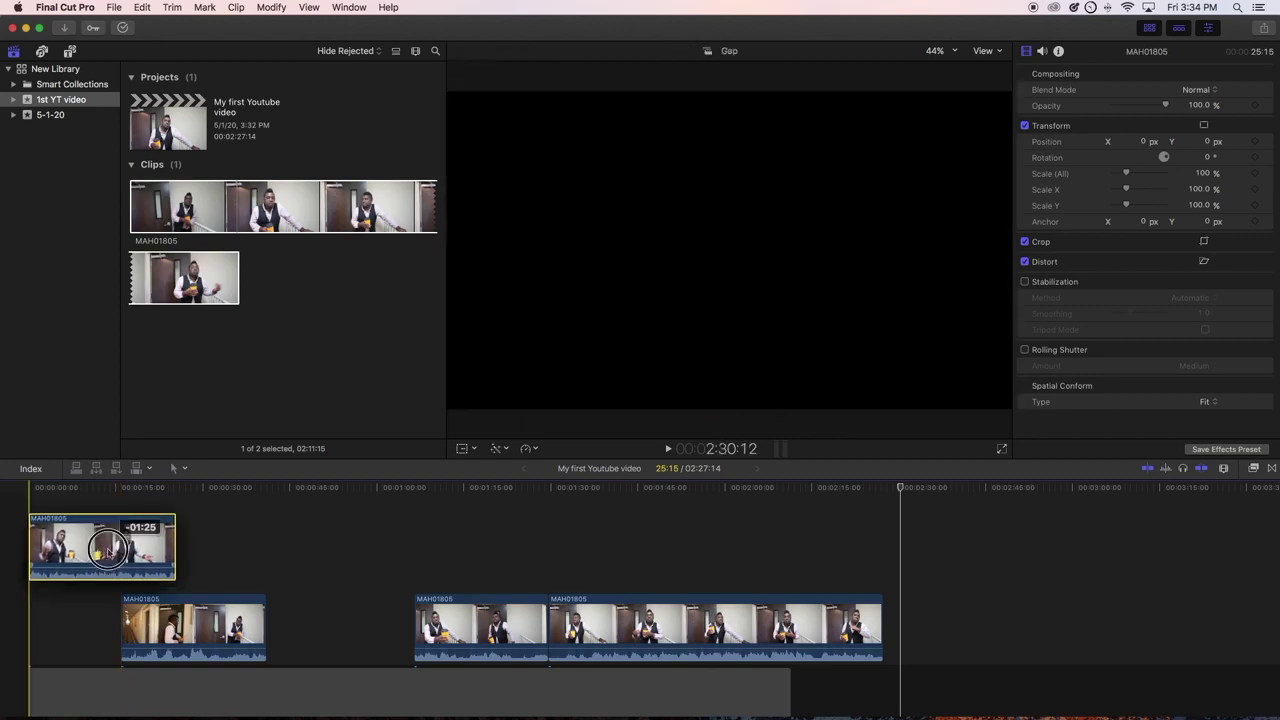
drag(211, 625, 247, 625)
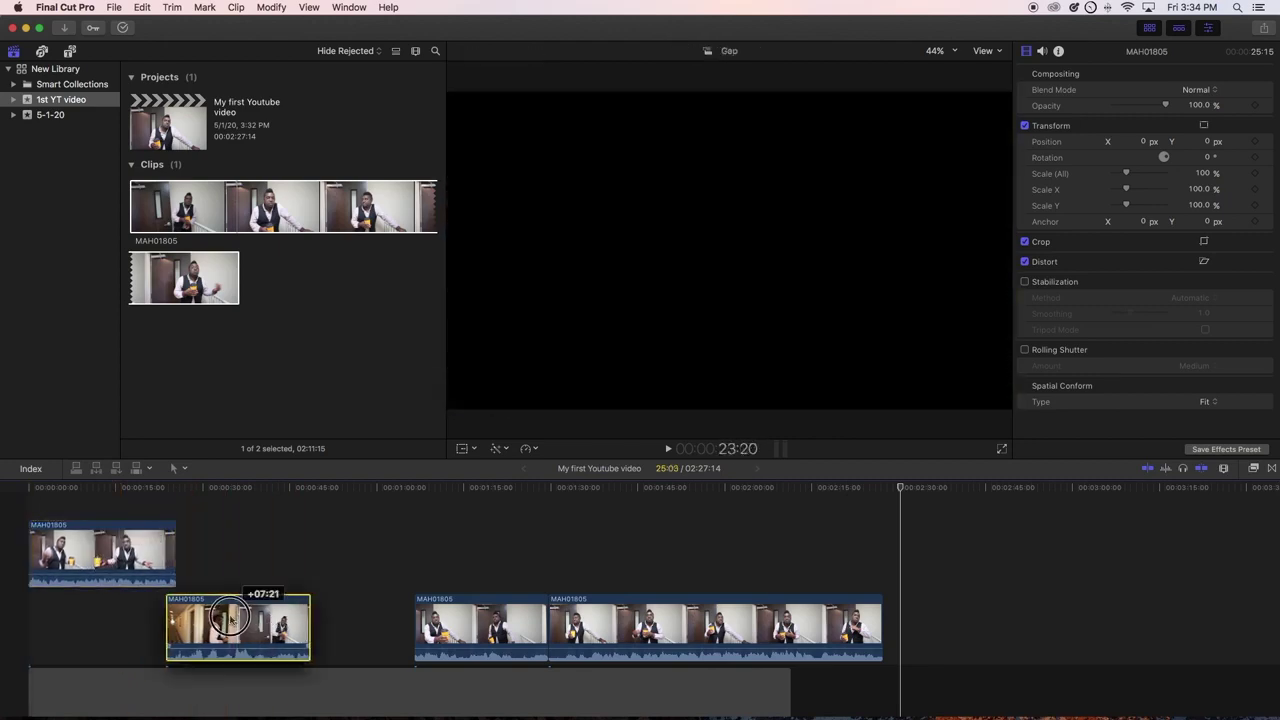
drag(517, 627, 488, 627)
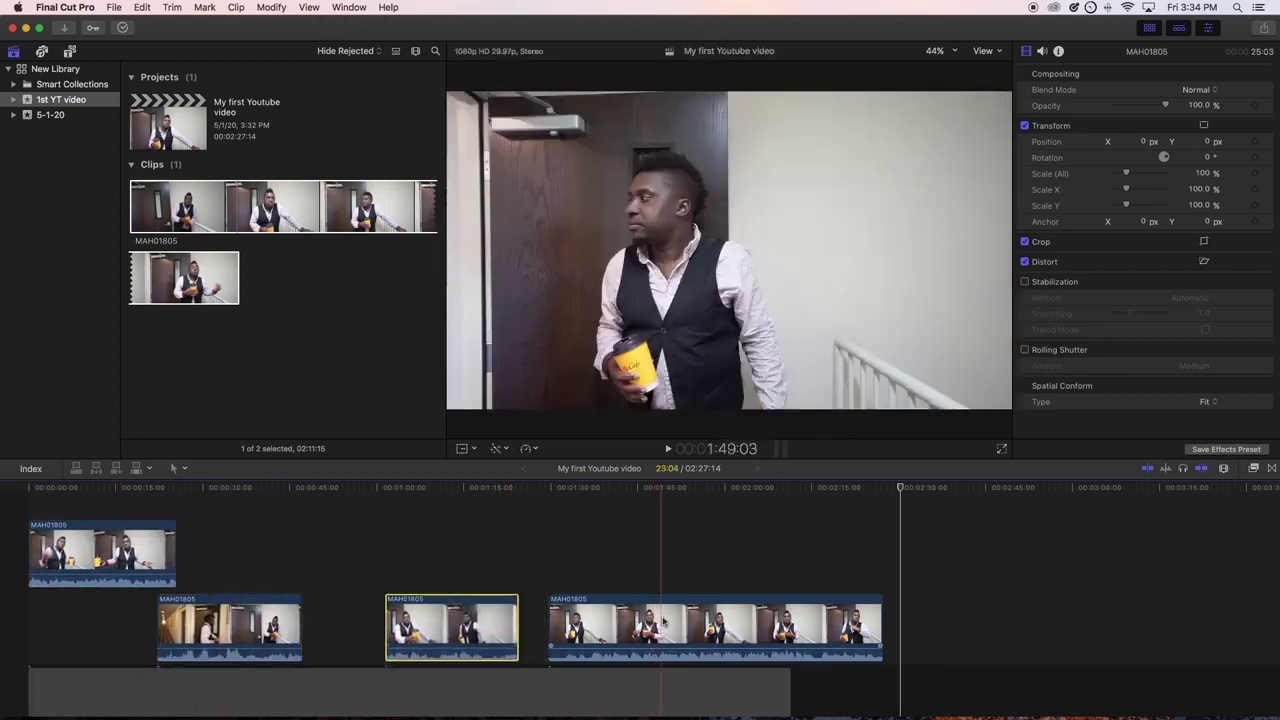
drag(664, 627, 563, 548)
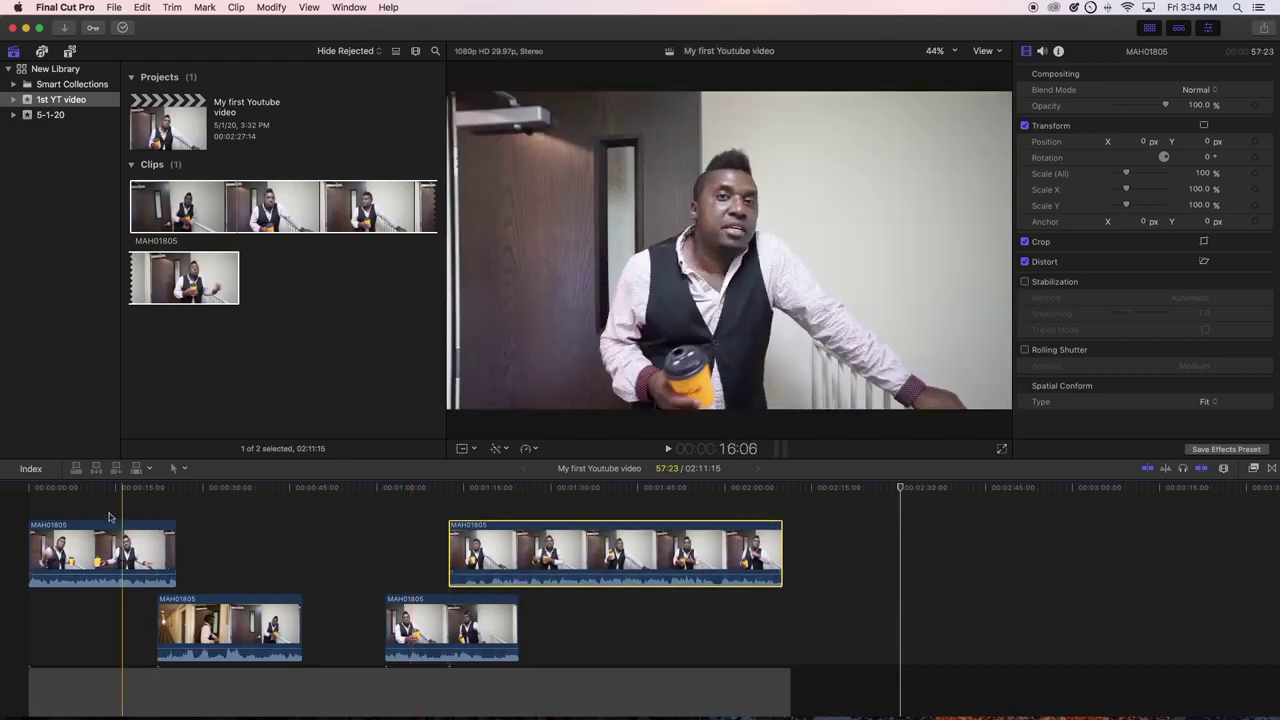
- Play back the rearranged timeline, then select the storyline gap
key(space)
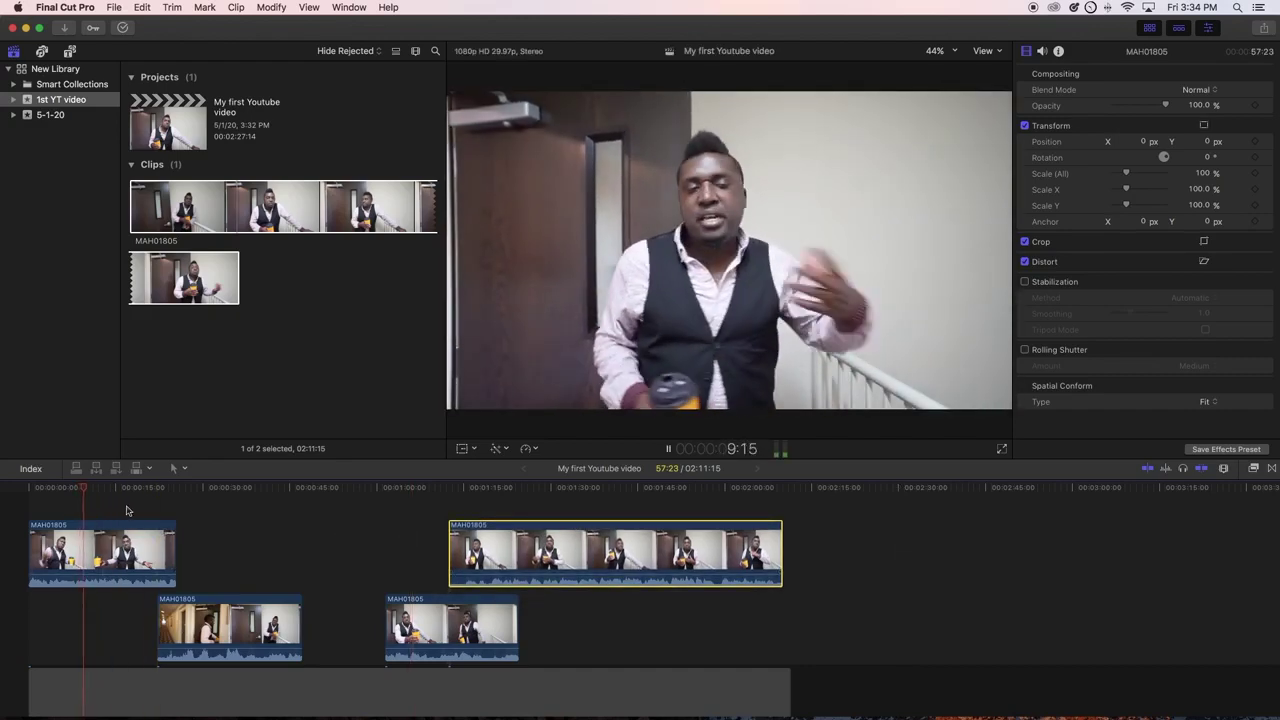
key(space)
click(257, 506)
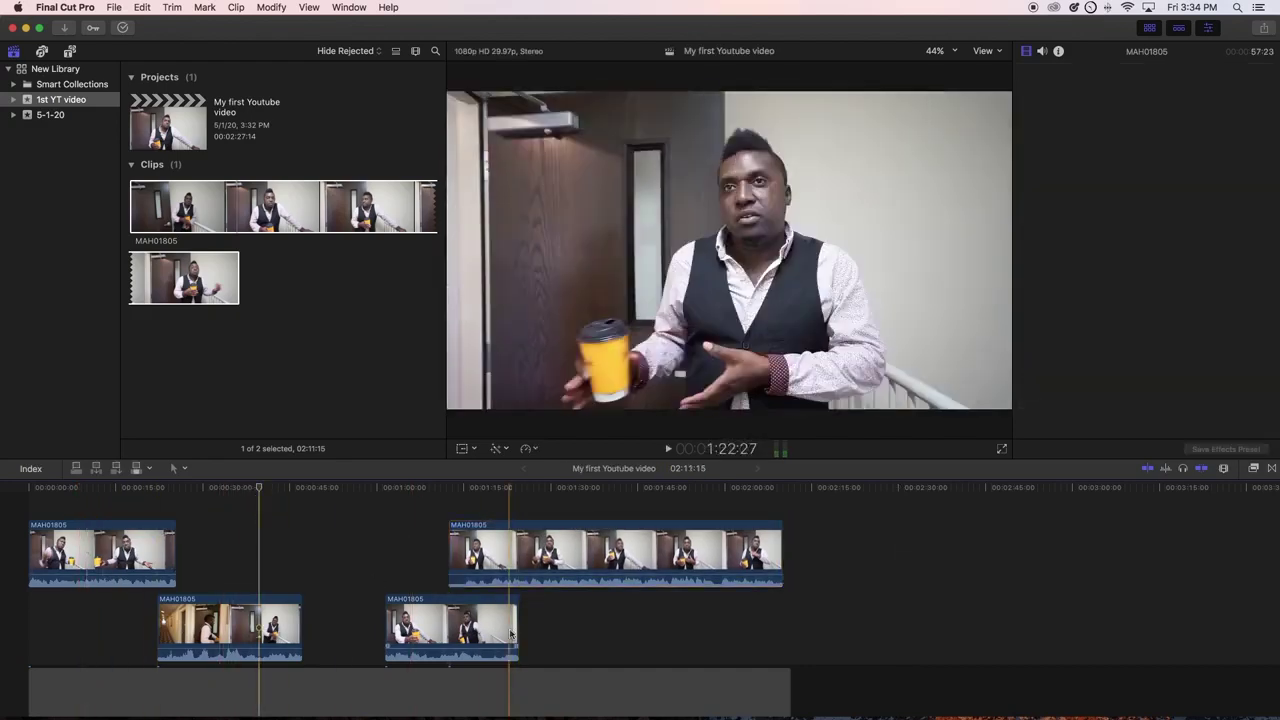
scroll(658, 656, down, 1)
click(655, 665)
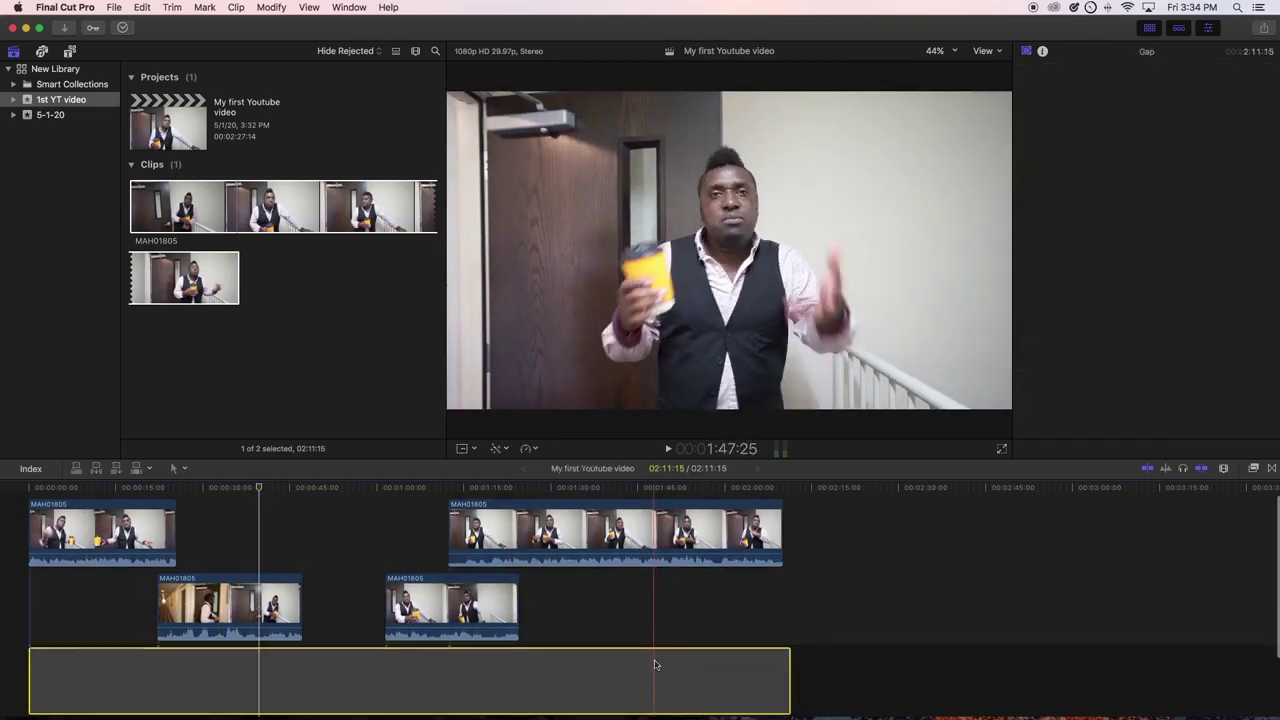
- Delete the gap, re-add MAH01805 as one clip, and blade it at five points into six pieces
key(Delete)
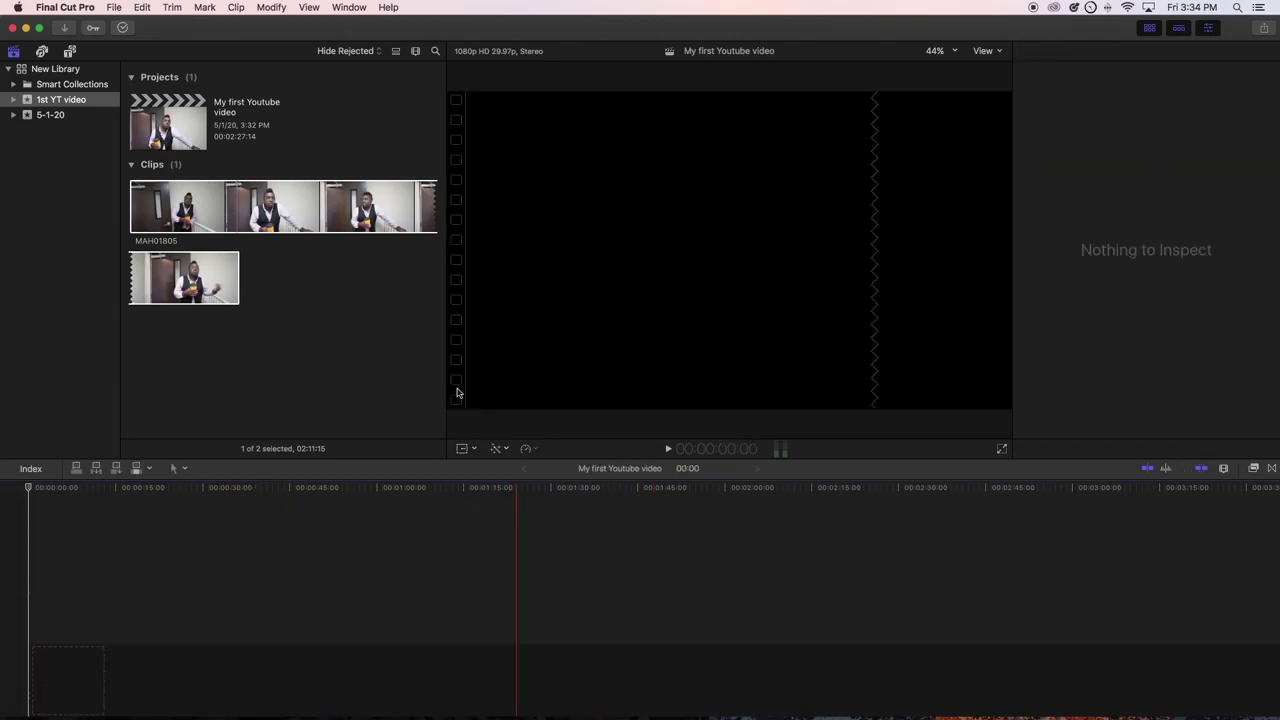
drag(272, 214, 191, 668)
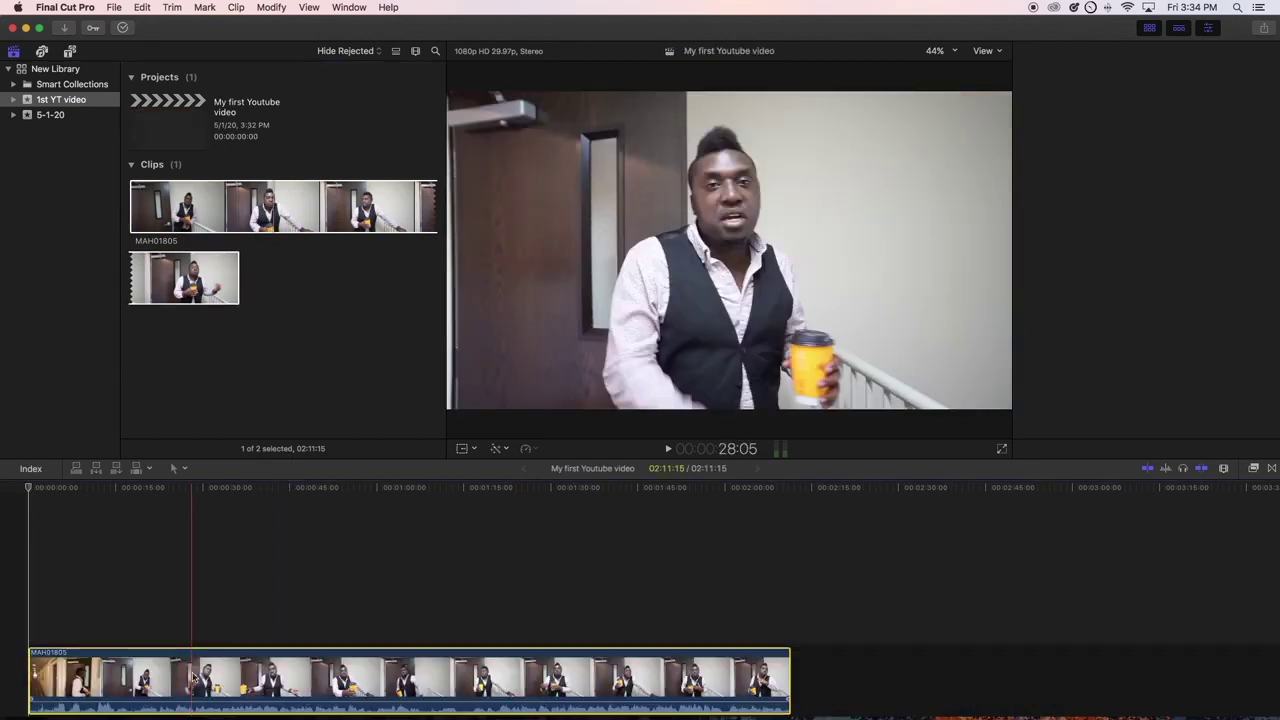
click(183, 468)
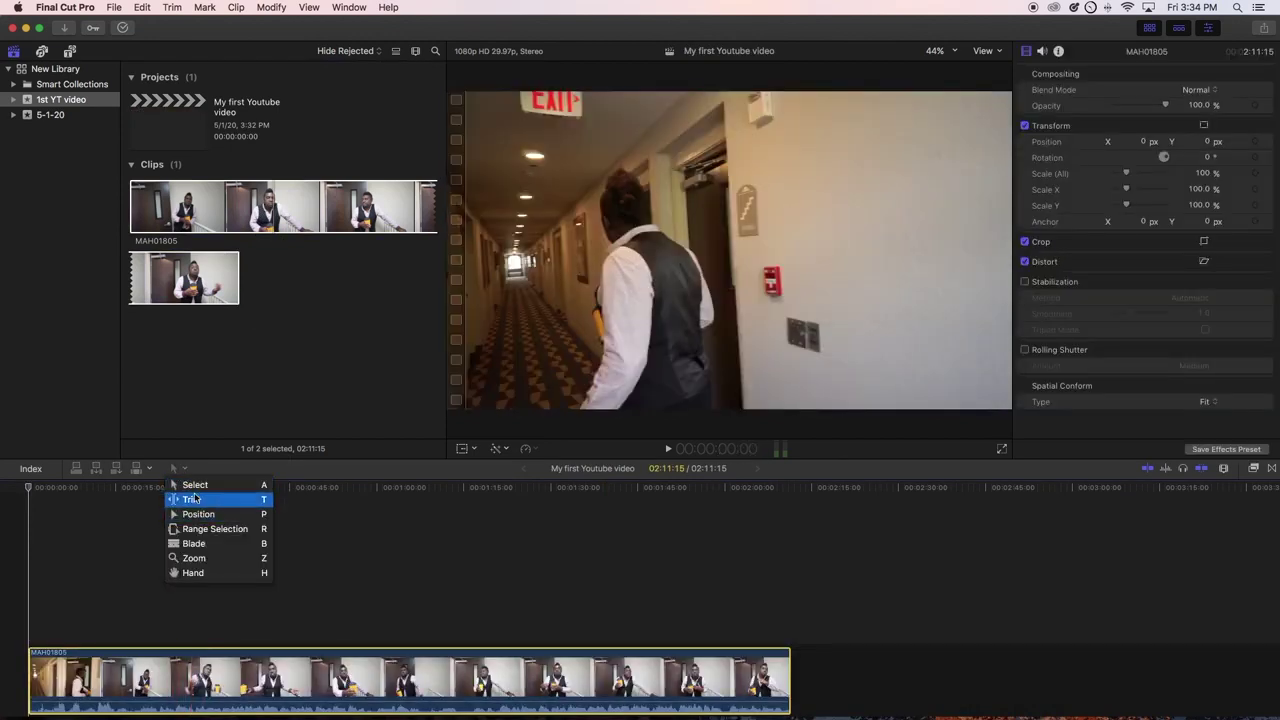
click(194, 543)
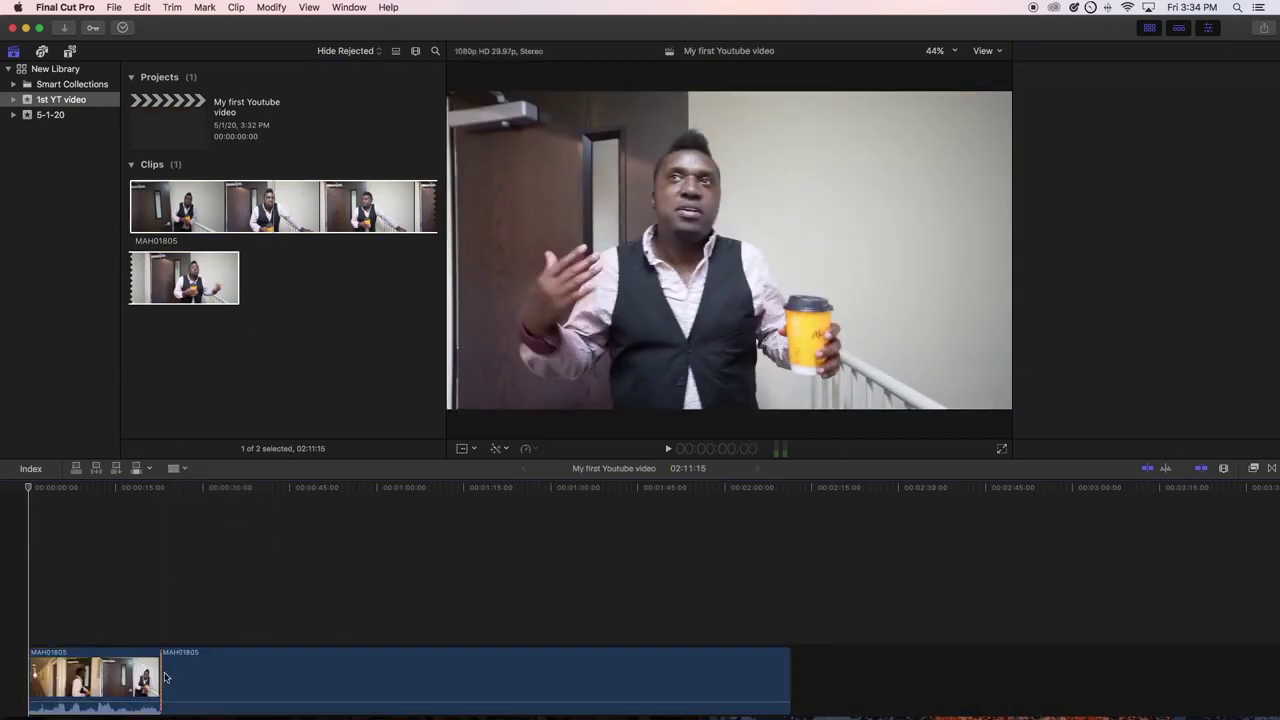
click(160, 676)
click(265, 676)
click(427, 676)
click(550, 676)
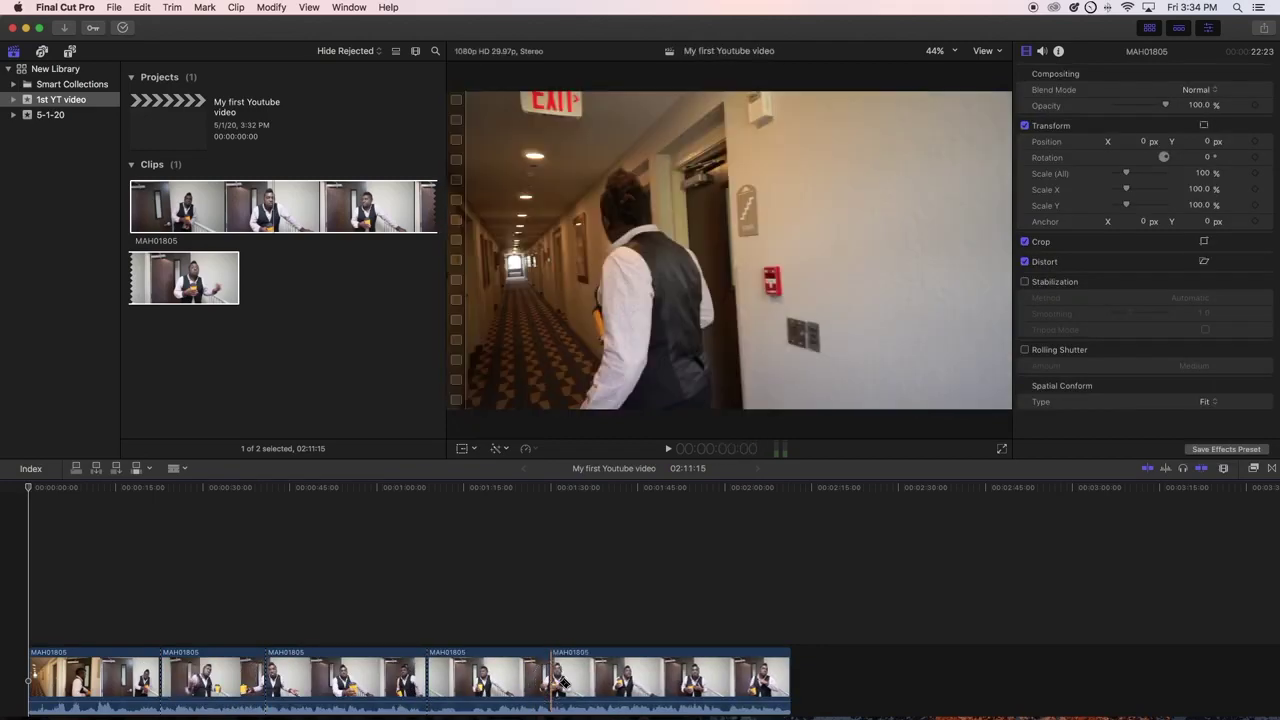
click(663, 676)
click(181, 468)
click(201, 490)
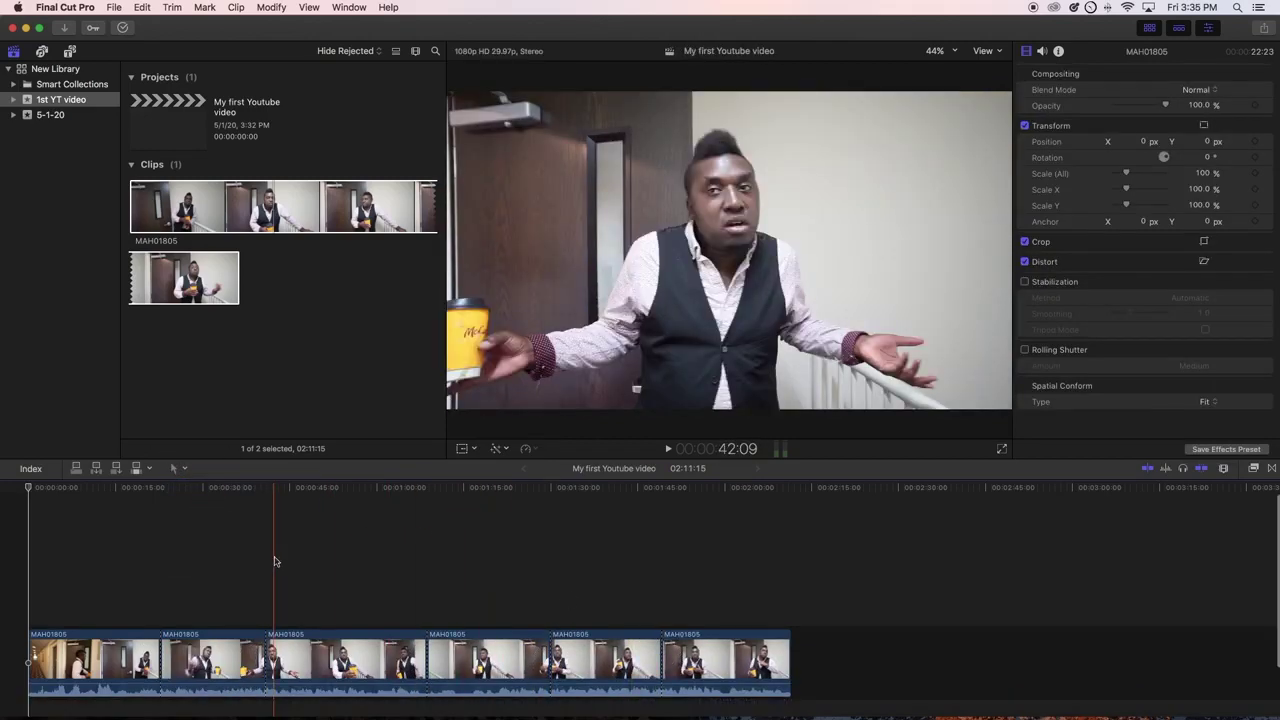
scroll(290, 580, down, 2)
- Lift the third piece and another piece into a connected lane, reposition one, and delete the gap
click(302, 611)
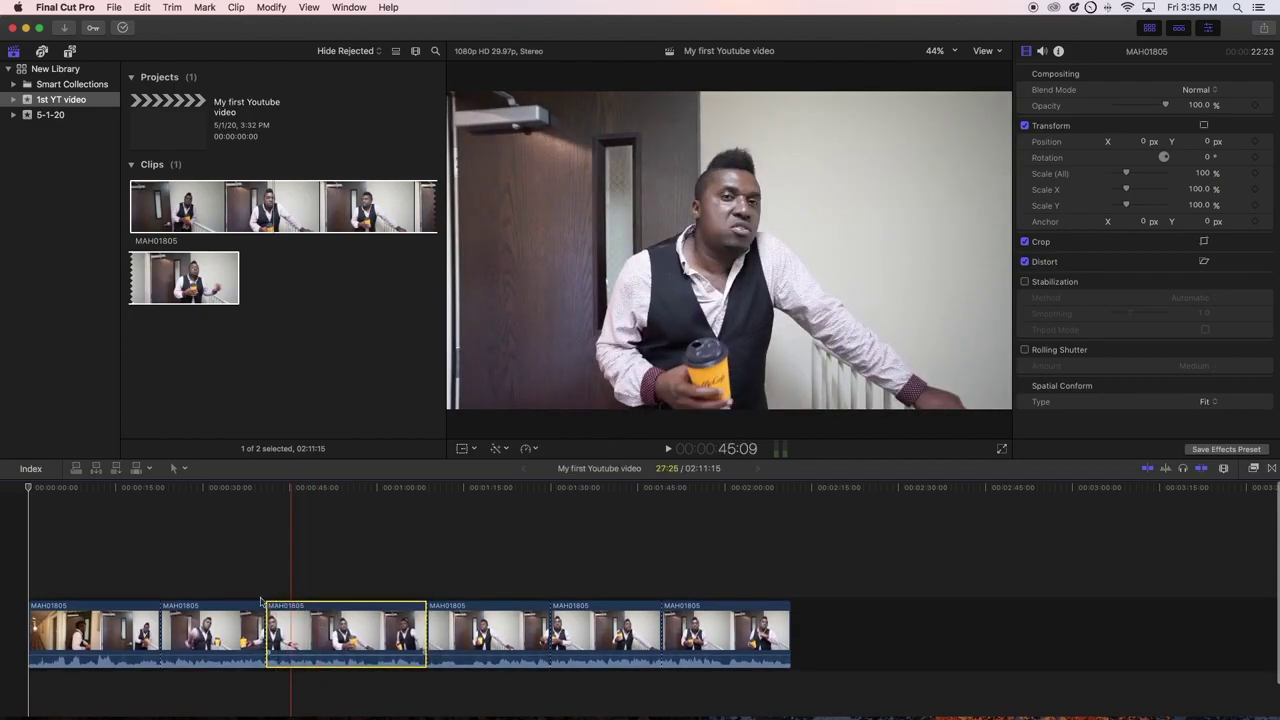
mouse_move(298, 608)
mouse_down()
mouse_move(355, 590)
mouse_move(355, 562)
mouse_up()
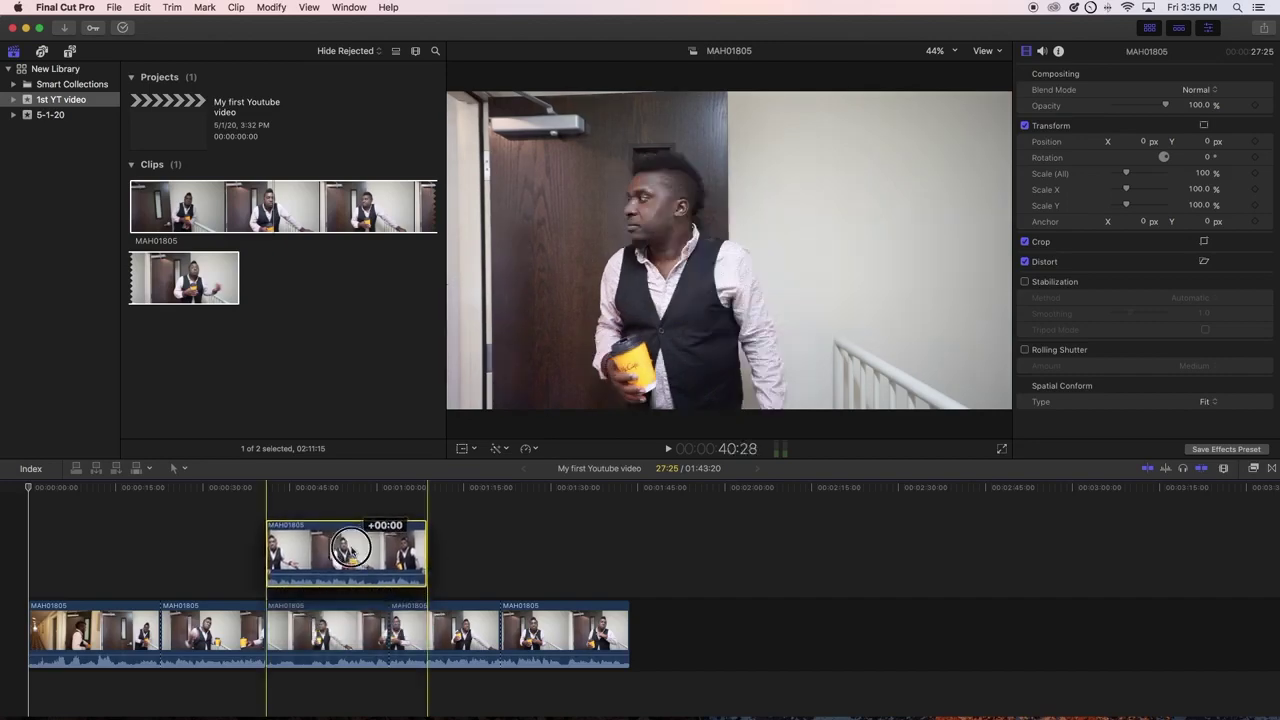
drag(438, 617, 495, 550)
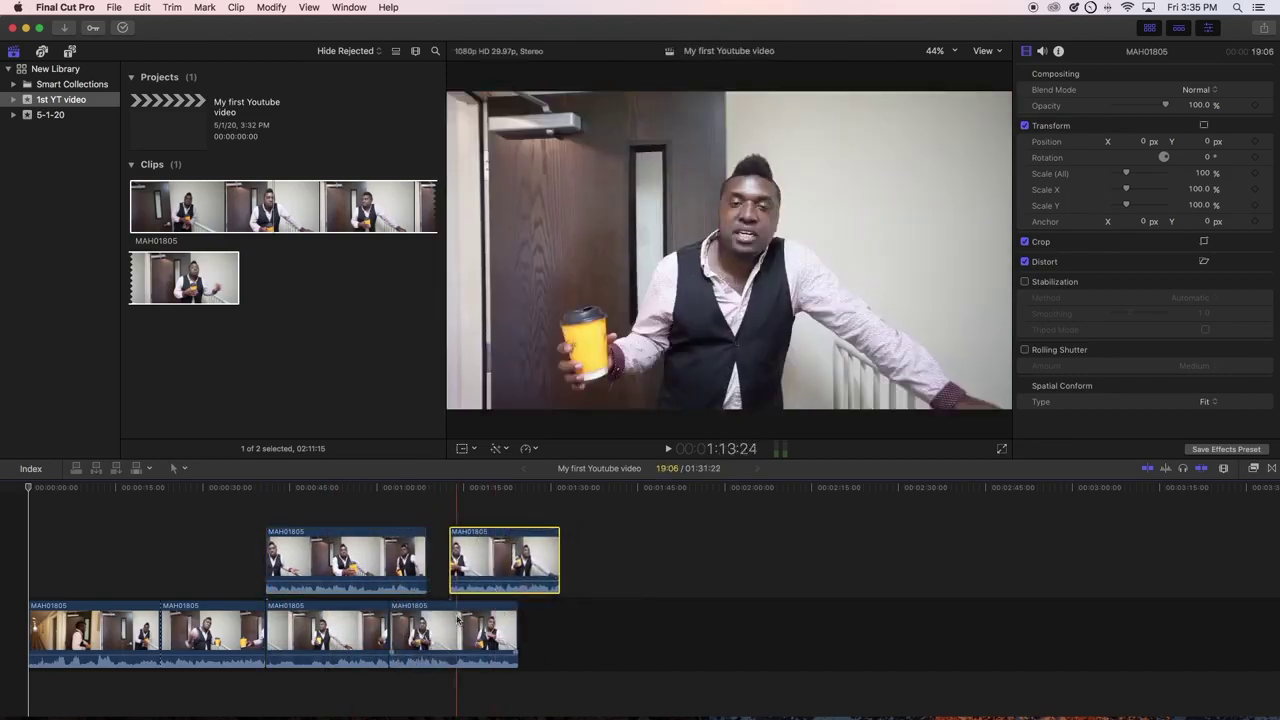
mouse_move(495, 550)
mouse_down()
mouse_move(575, 612)
mouse_move(612, 601)
mouse_move(592, 625)
mouse_up()
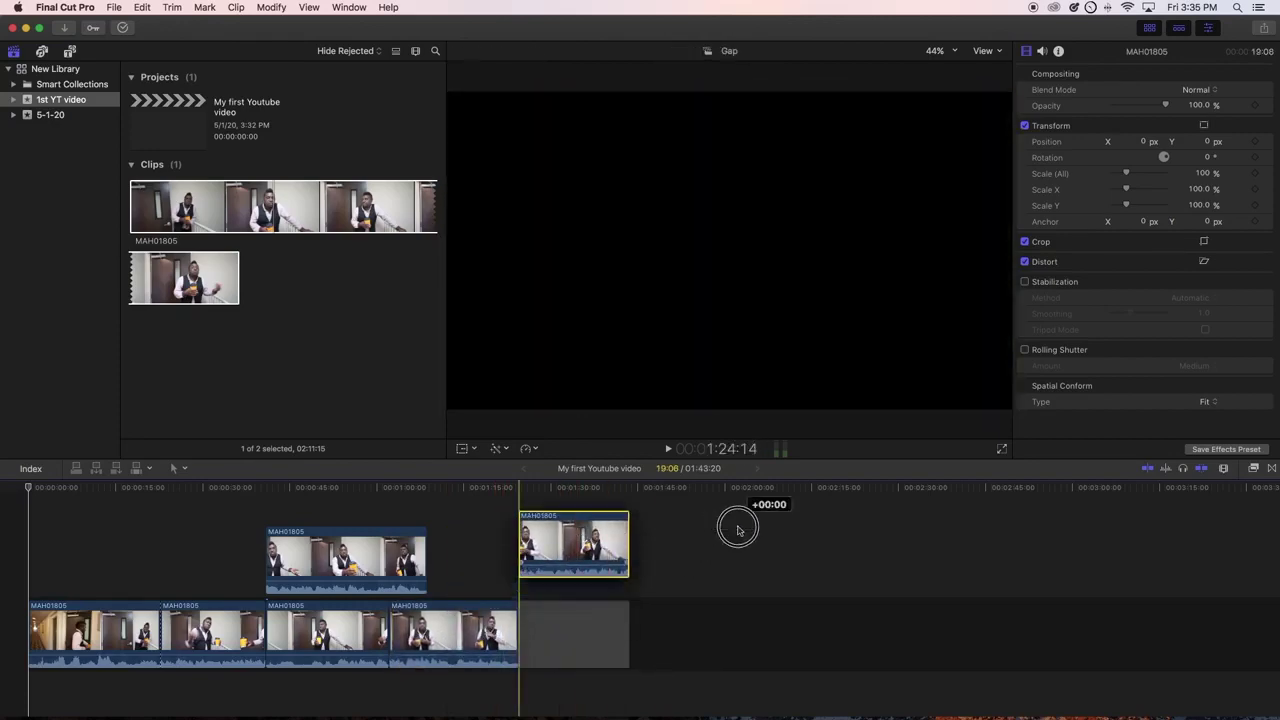
click(600, 623)
key(Delete)
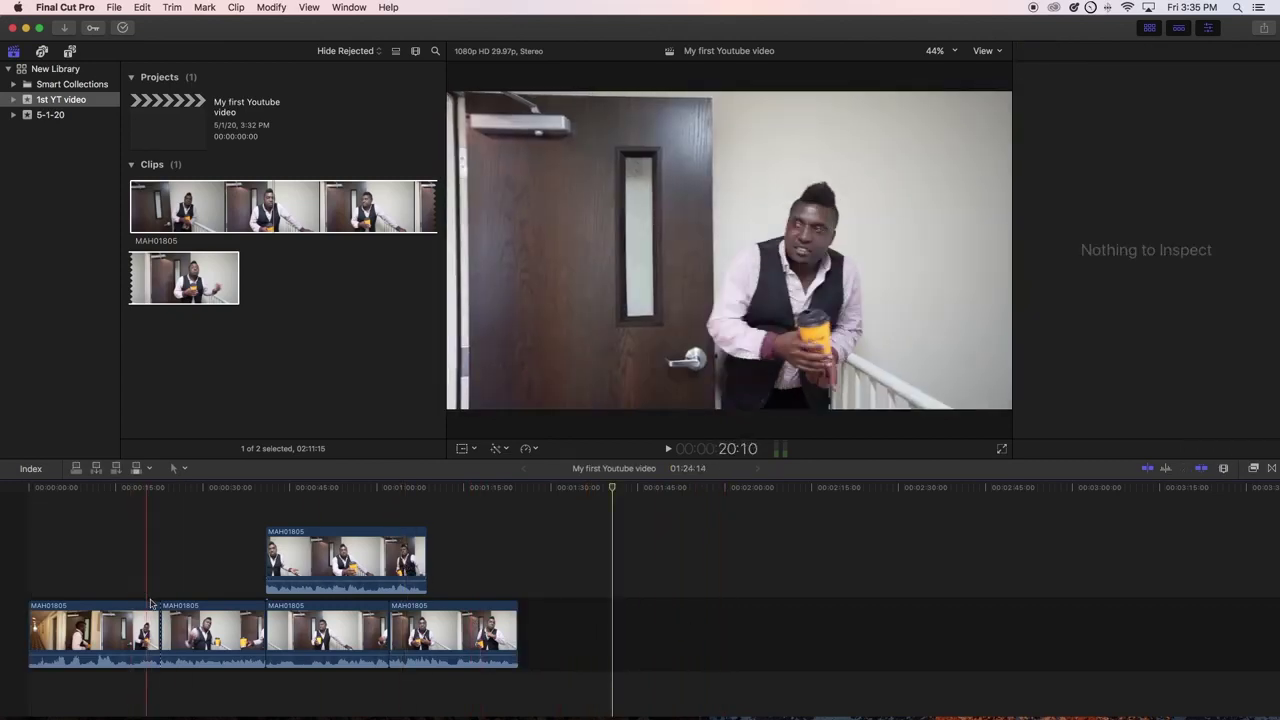
- Lift two more storyline pieces into connected lanes, lengthen the gap, and shift the clips right
drag(170, 615, 157, 515)
drag(345, 632, 345, 550)
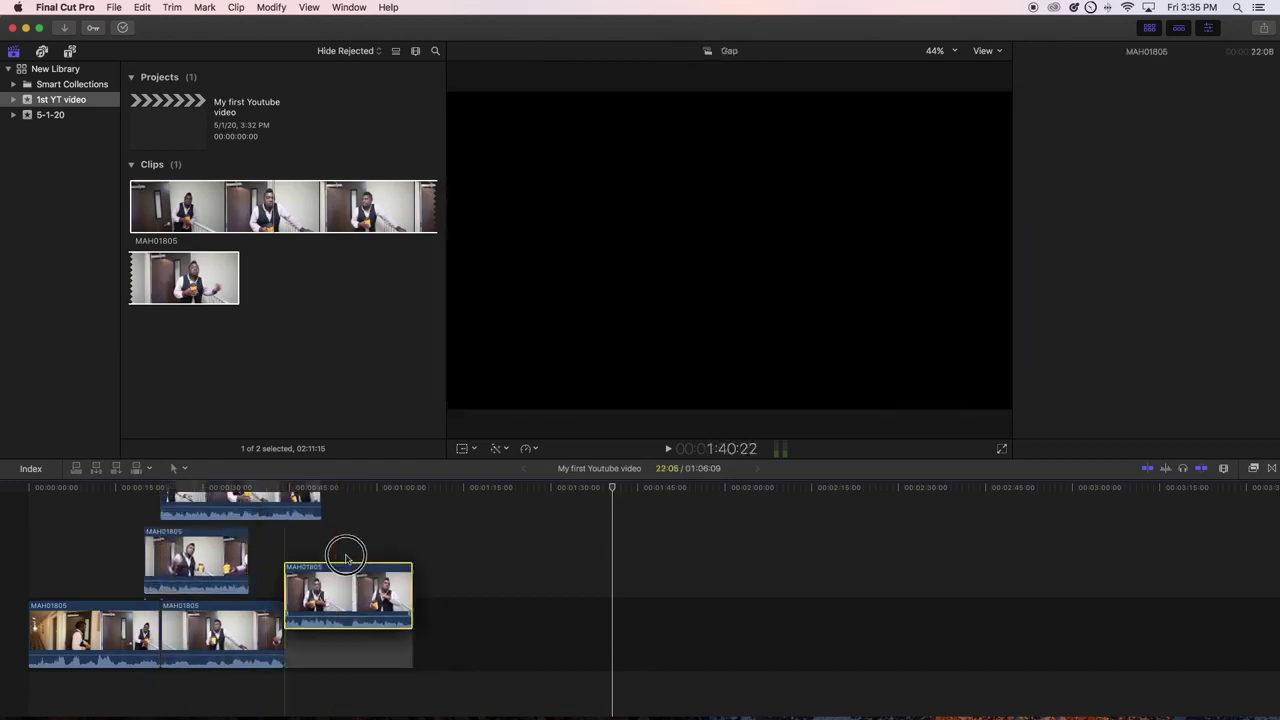
click(95, 630)
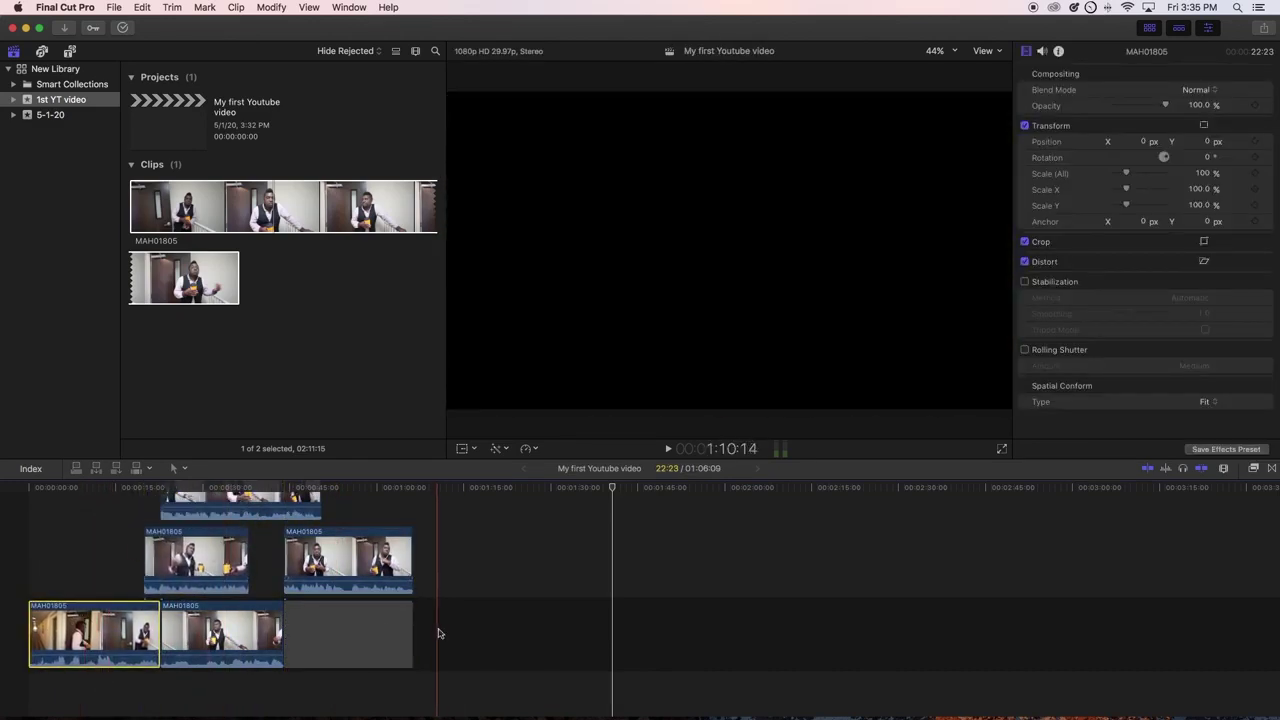
click(363, 626)
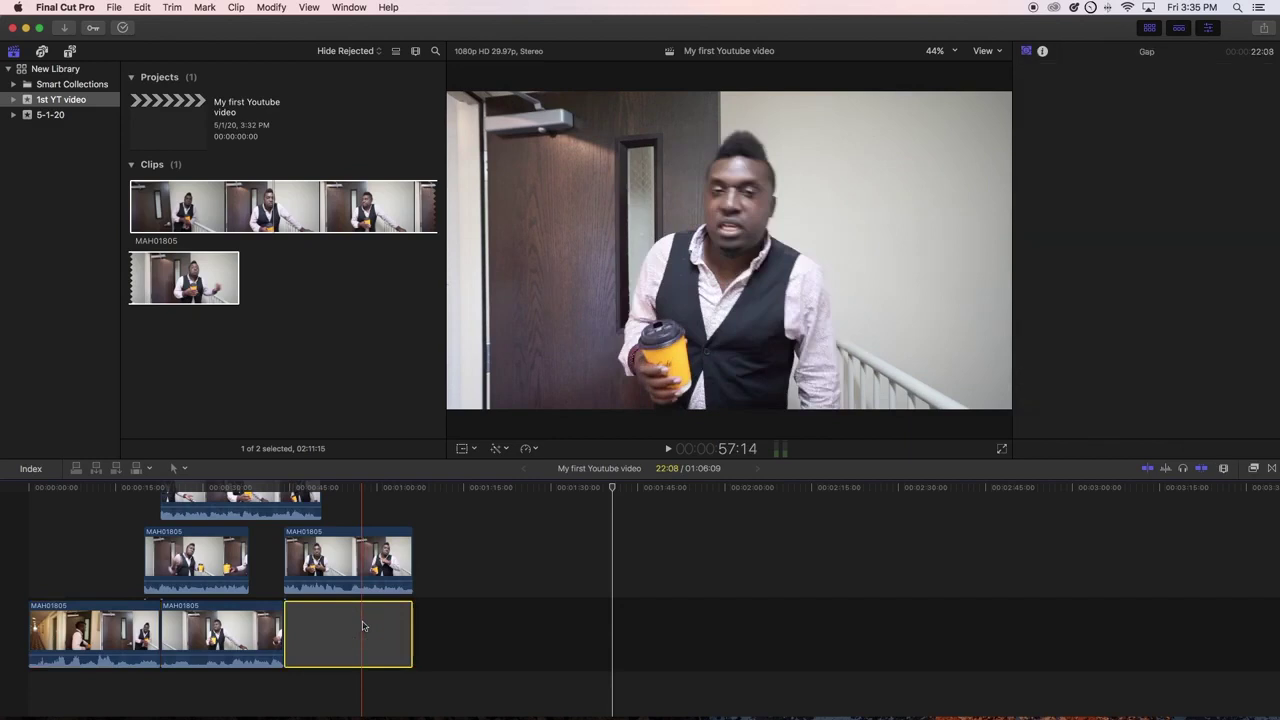
drag(411, 628, 806, 618)
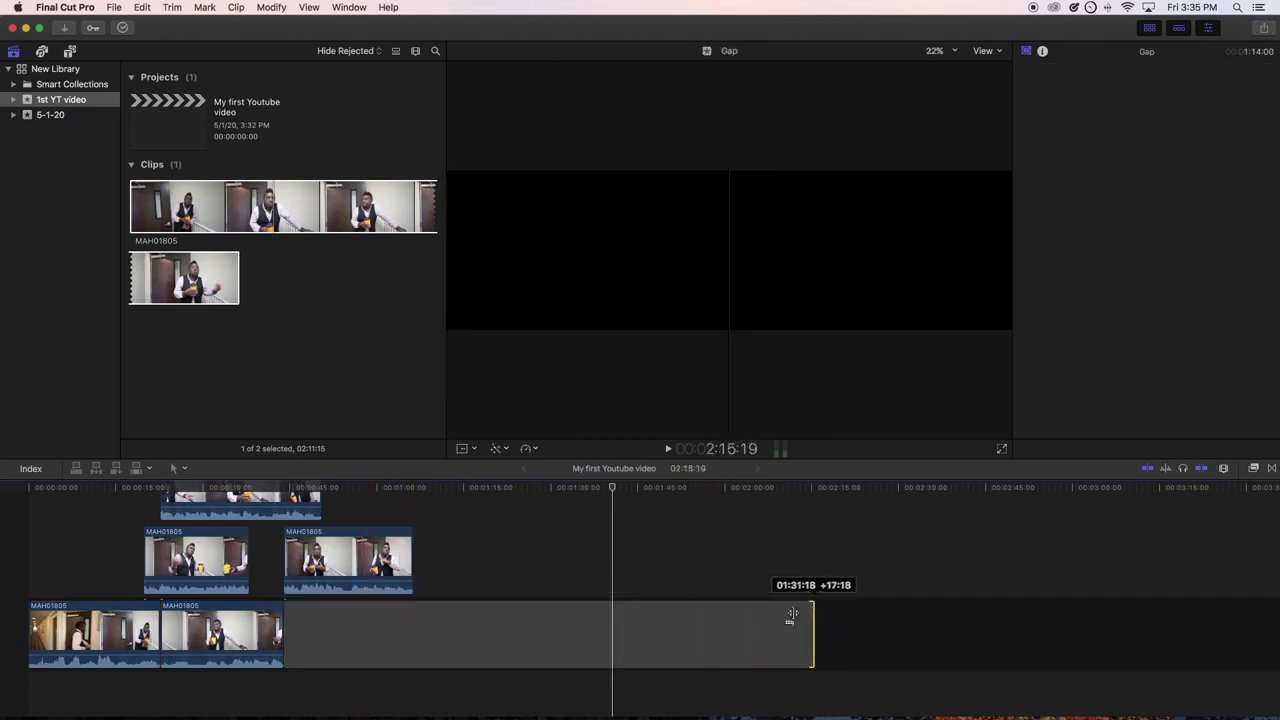
drag(557, 587, 128, 512)
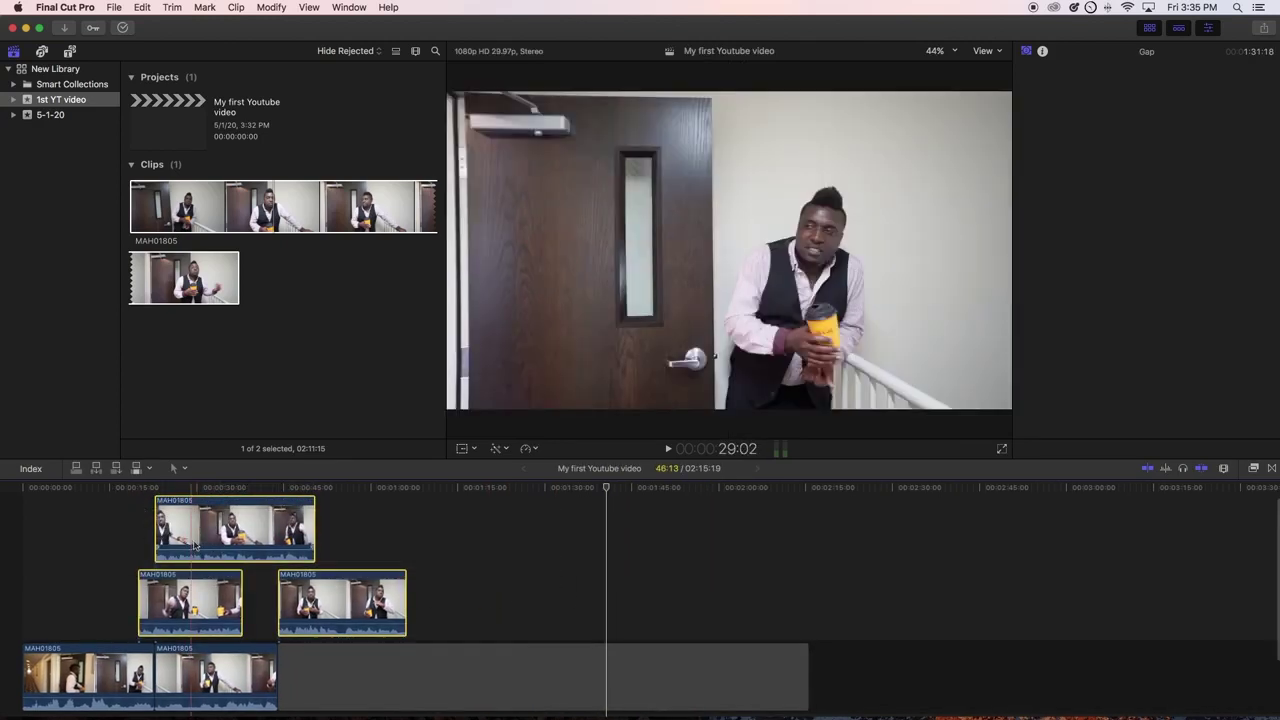
drag(230, 530, 593, 530)
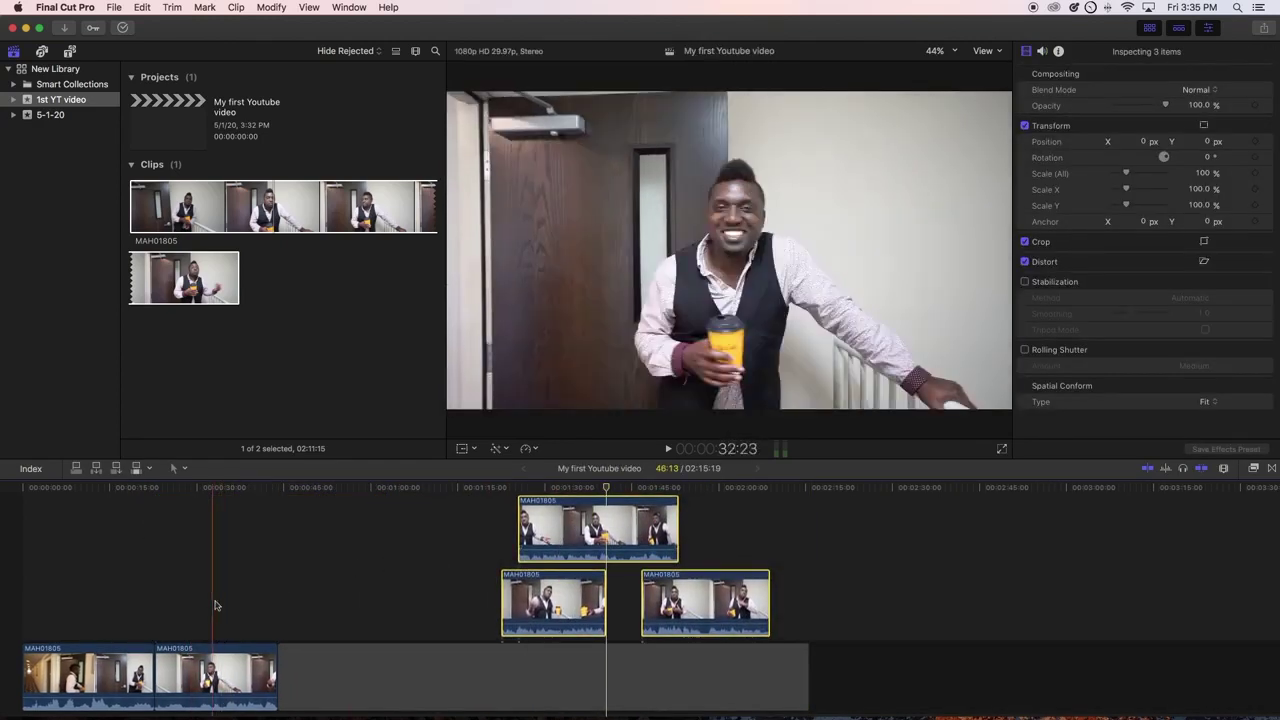
mouse_move(250, 590)
mouse_down()
mouse_move(109, 634)
mouse_move(212, 595)
mouse_move(208, 575)
mouse_up()
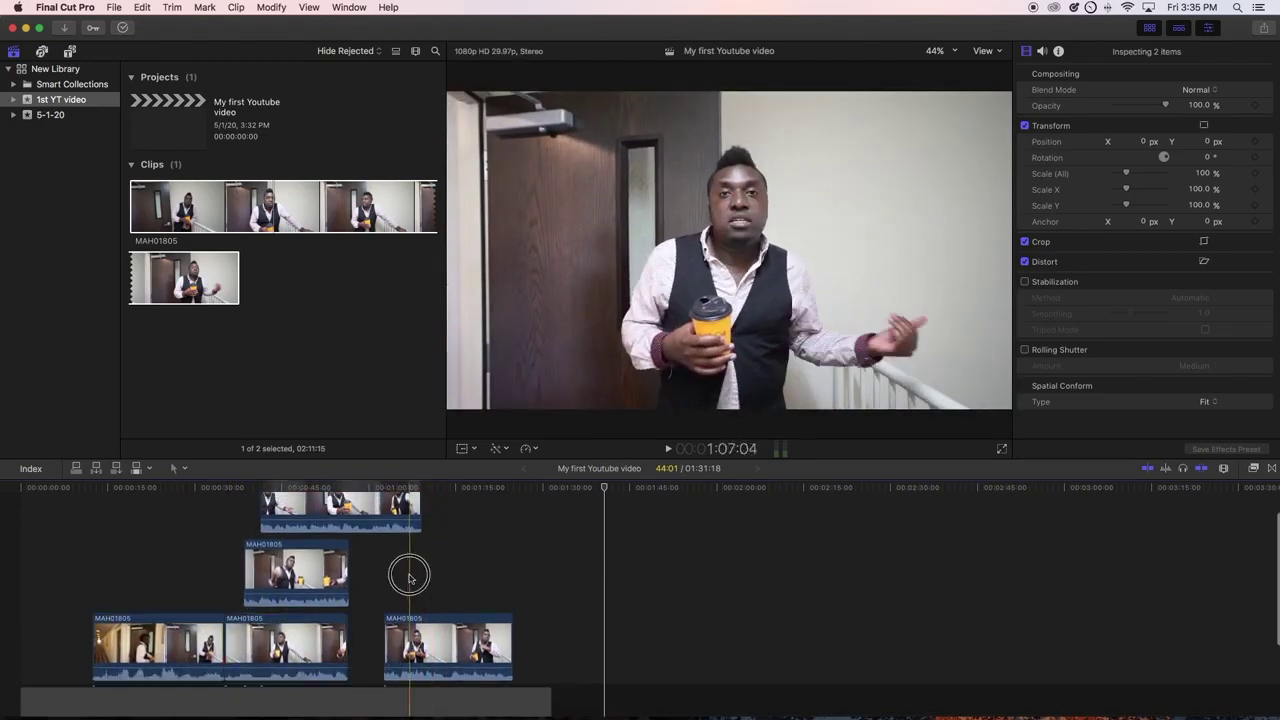
- Select all clips in the timeline and delete them
click(409, 576)
key(super+a)
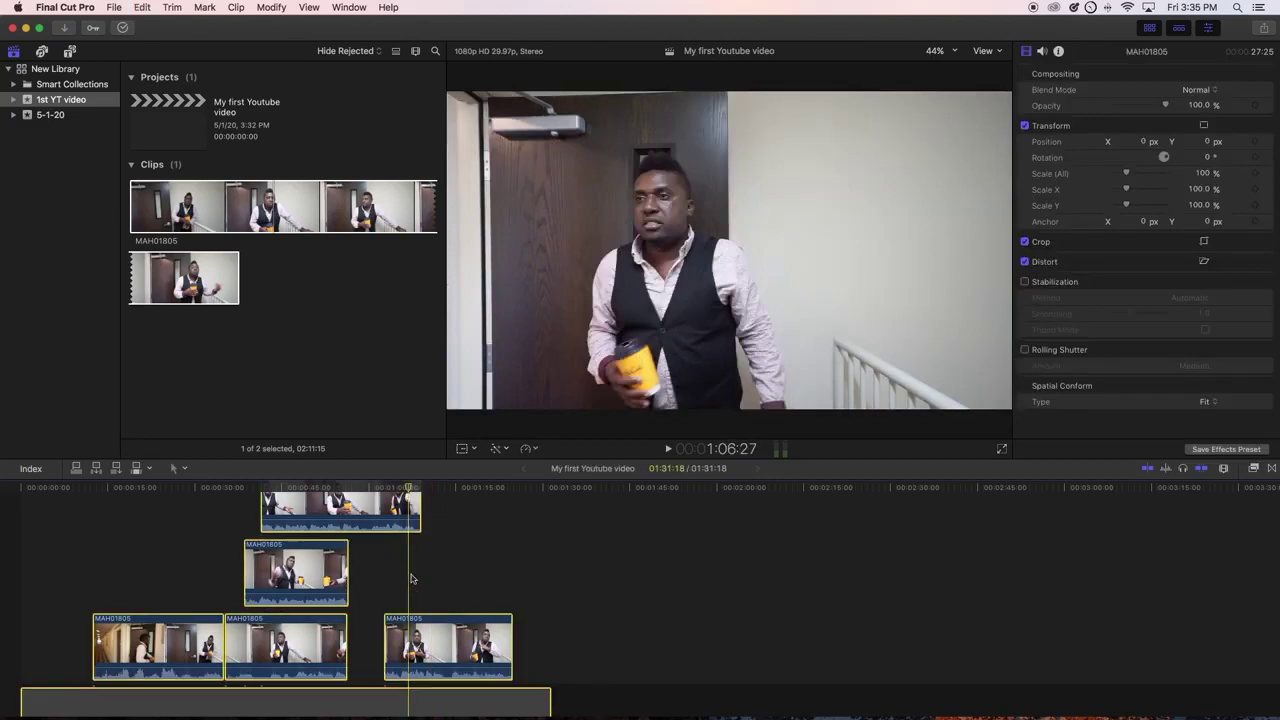
key(BackSpace)
- Add MAH01805 from the browser to the empty timeline and slide it left to the start
click(258, 207)
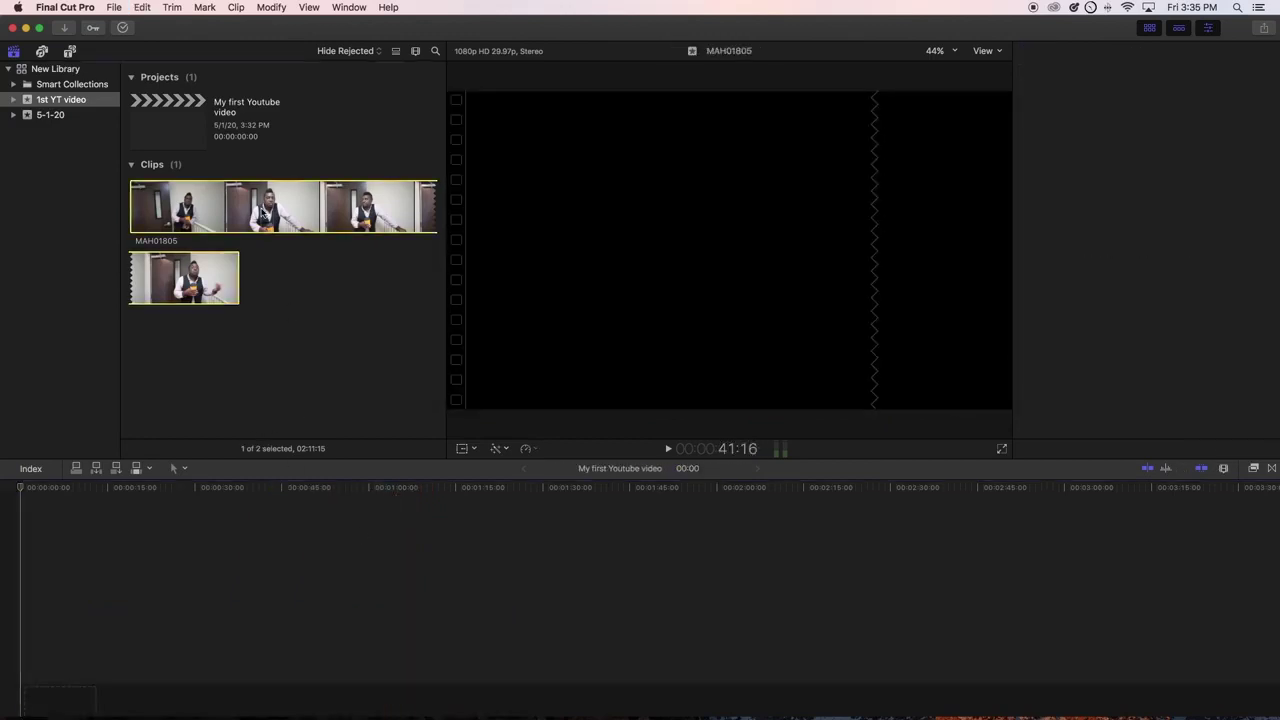
drag(230, 212, 281, 545)
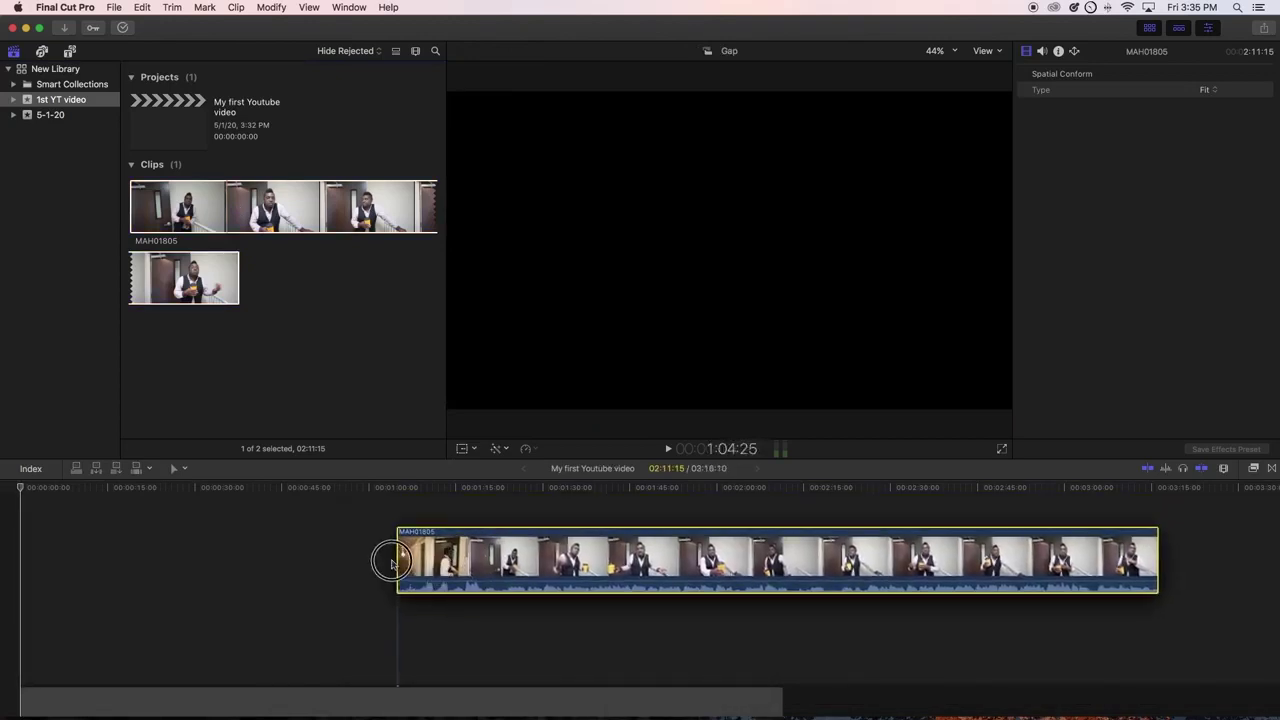
drag(281, 545, 292, 562)
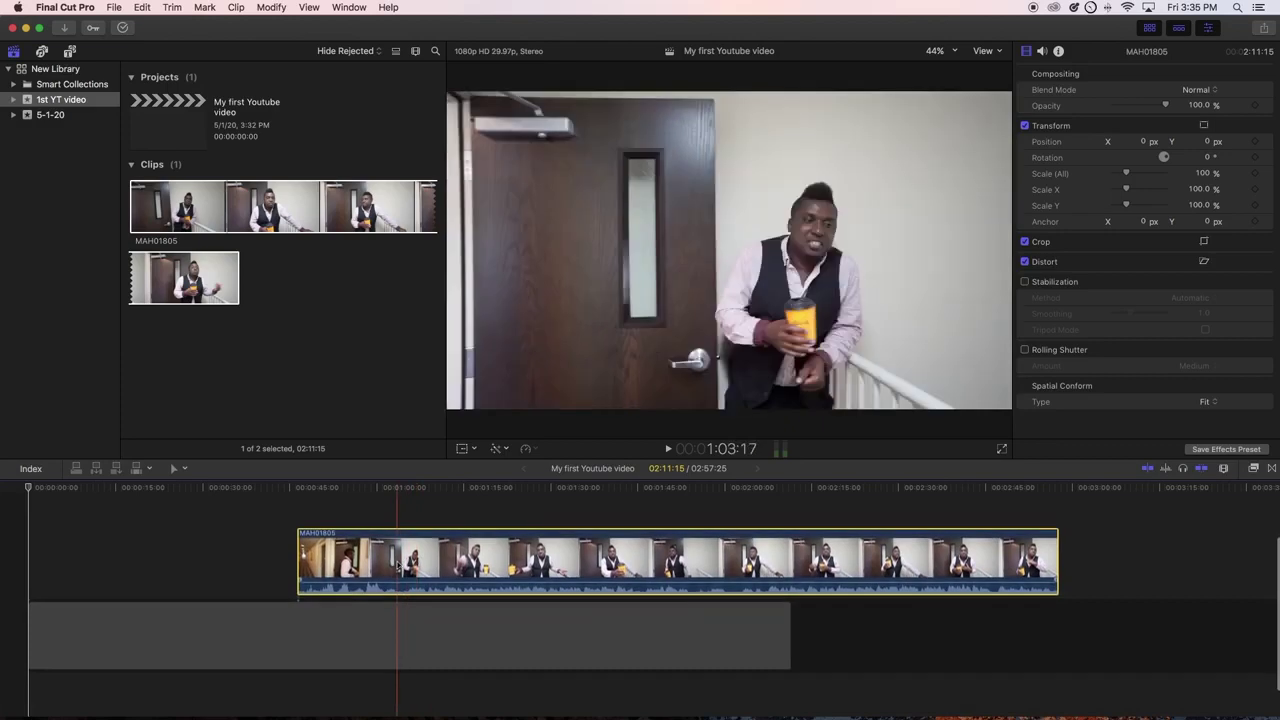
drag(443, 566, 184, 566)
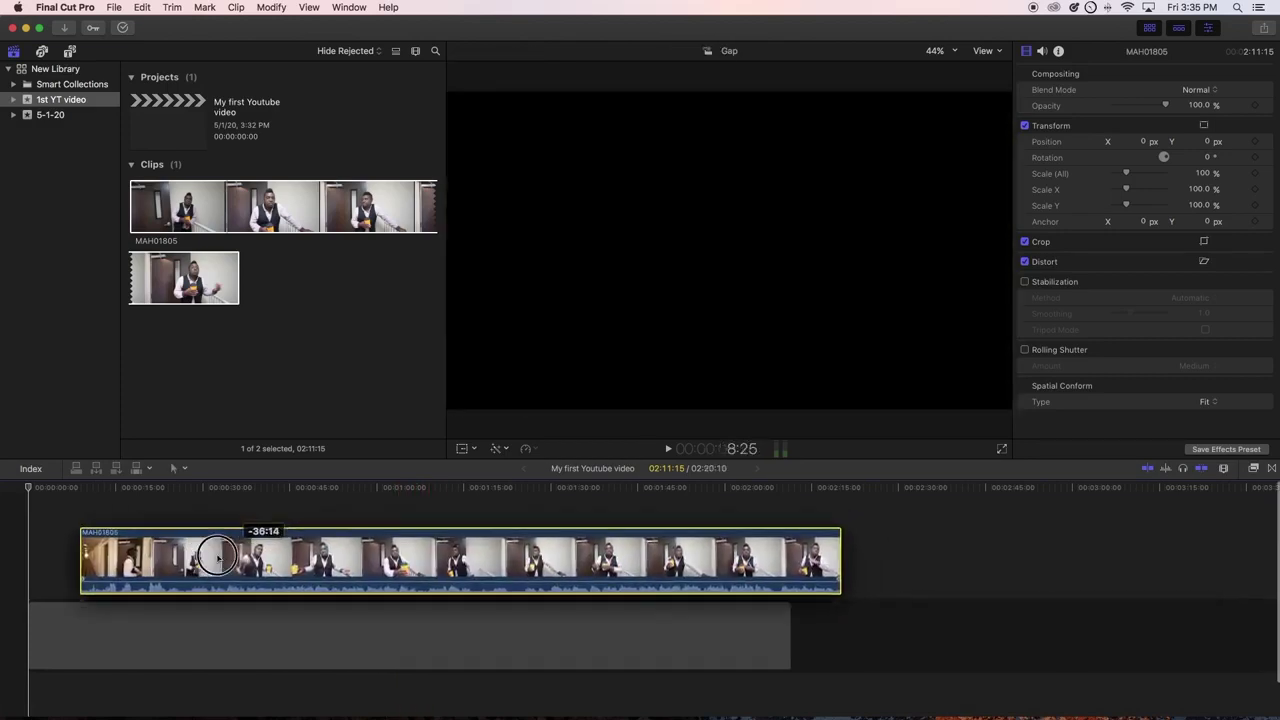
click(177, 468)
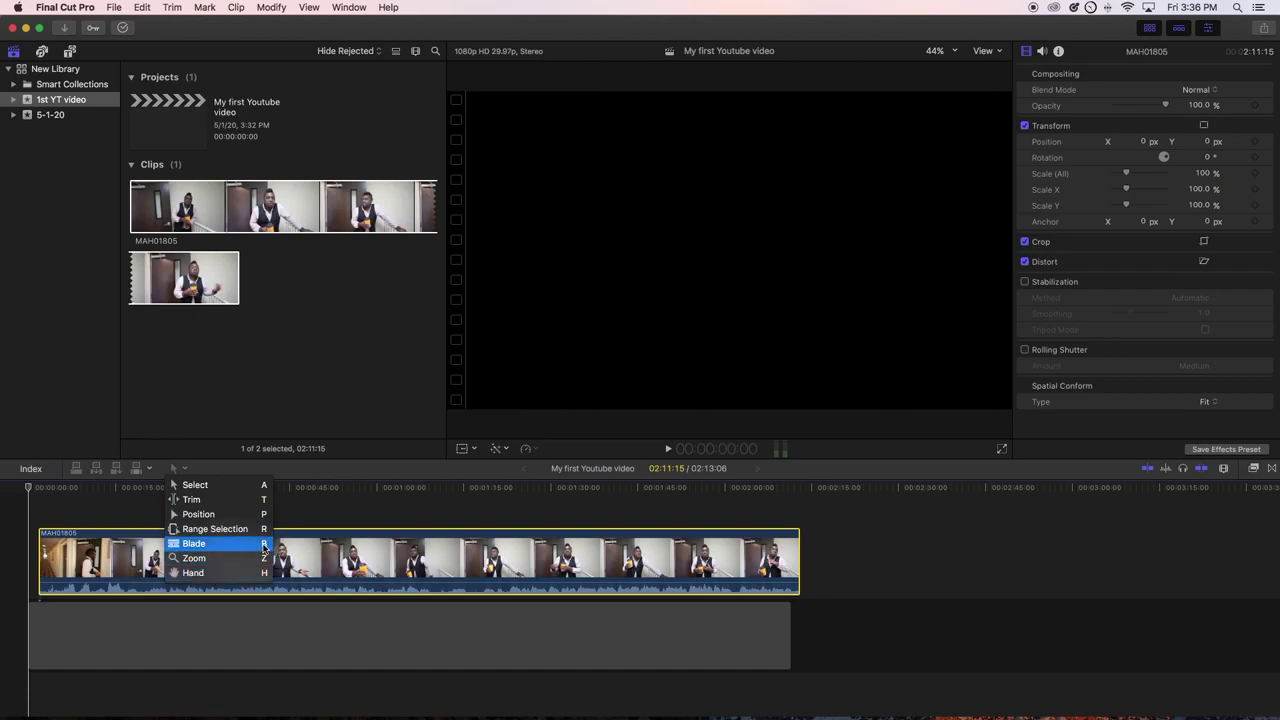
- Blade MAH01805 at five points along the storyline, leaving it in seven segments
click(203, 544)
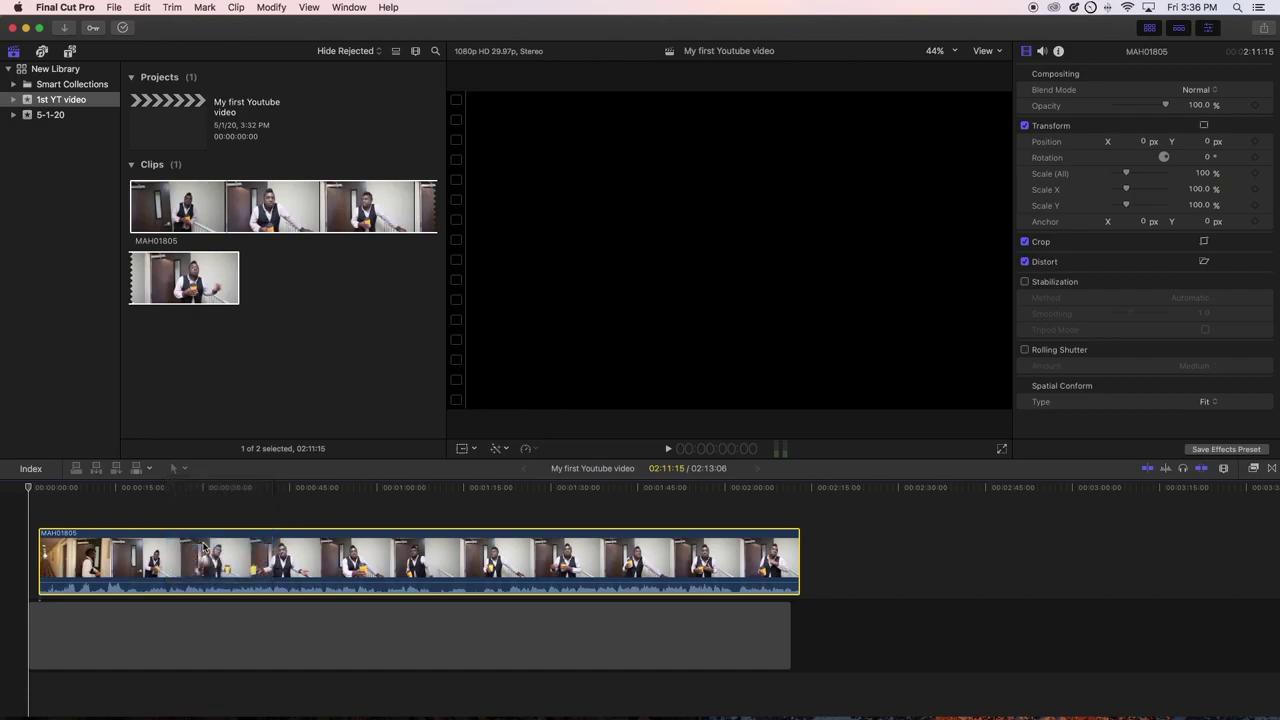
click(270, 570)
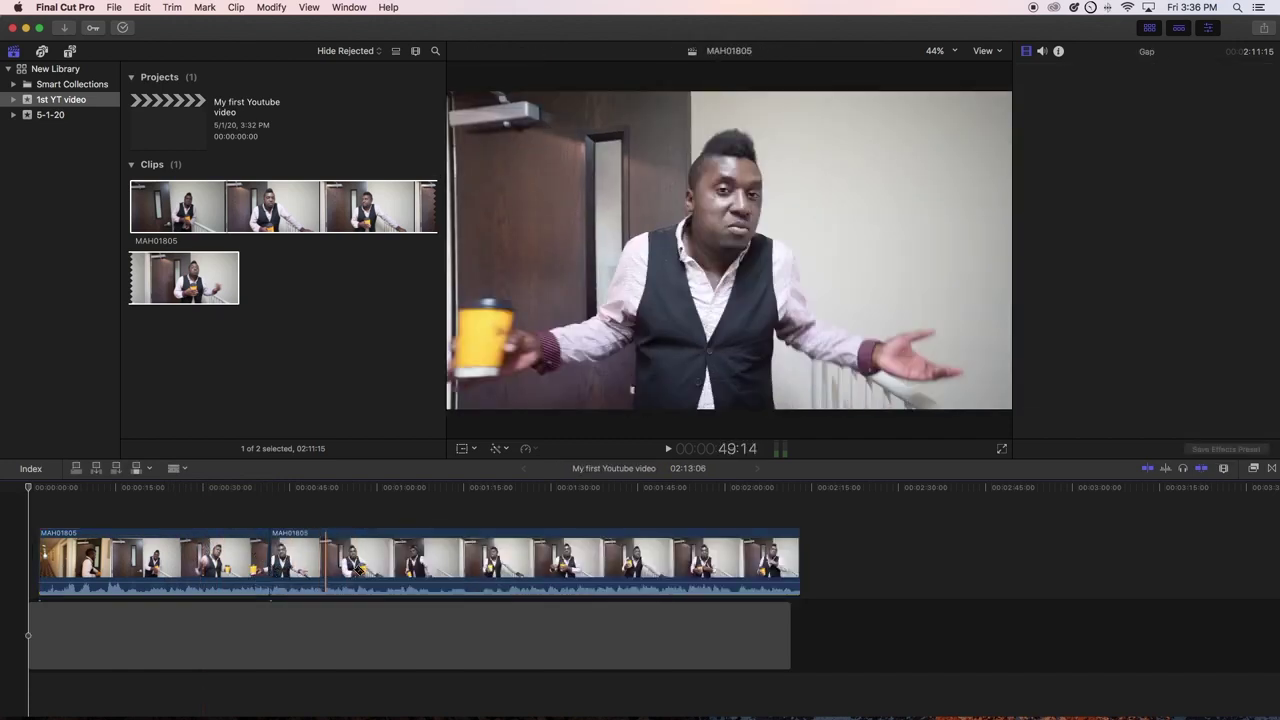
click(366, 560)
click(462, 560)
click(588, 556)
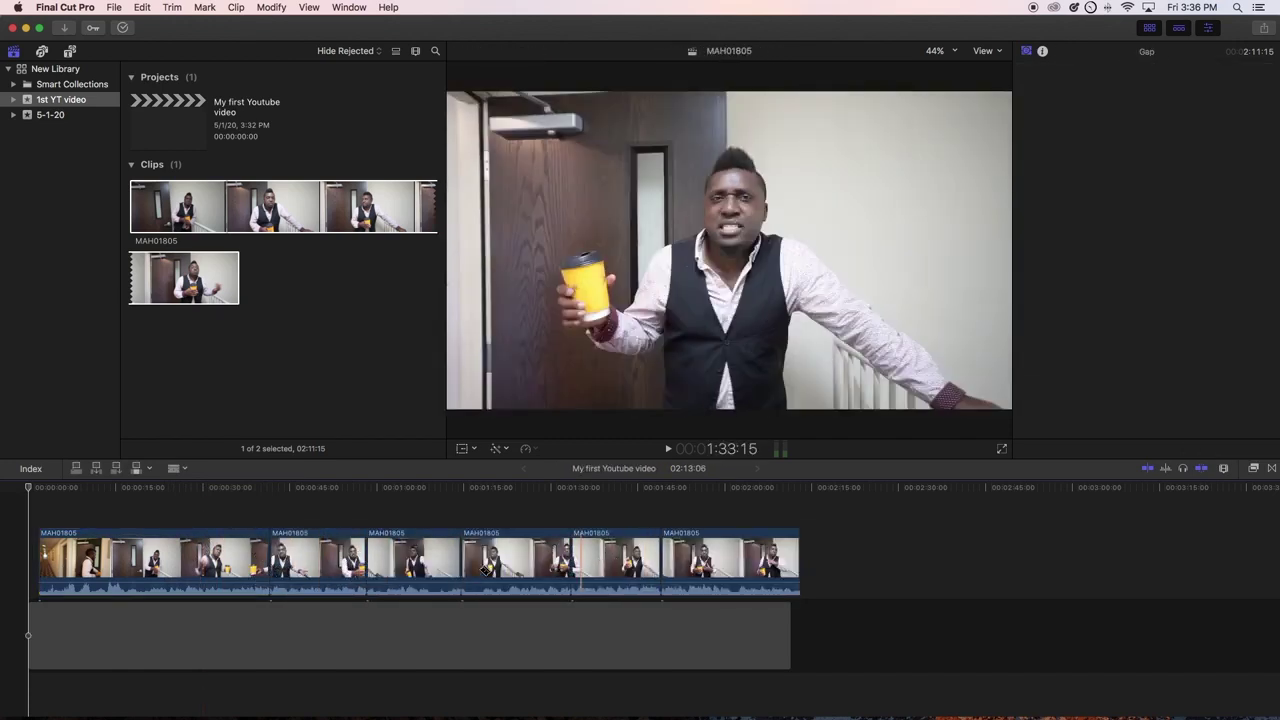
click(166, 556)
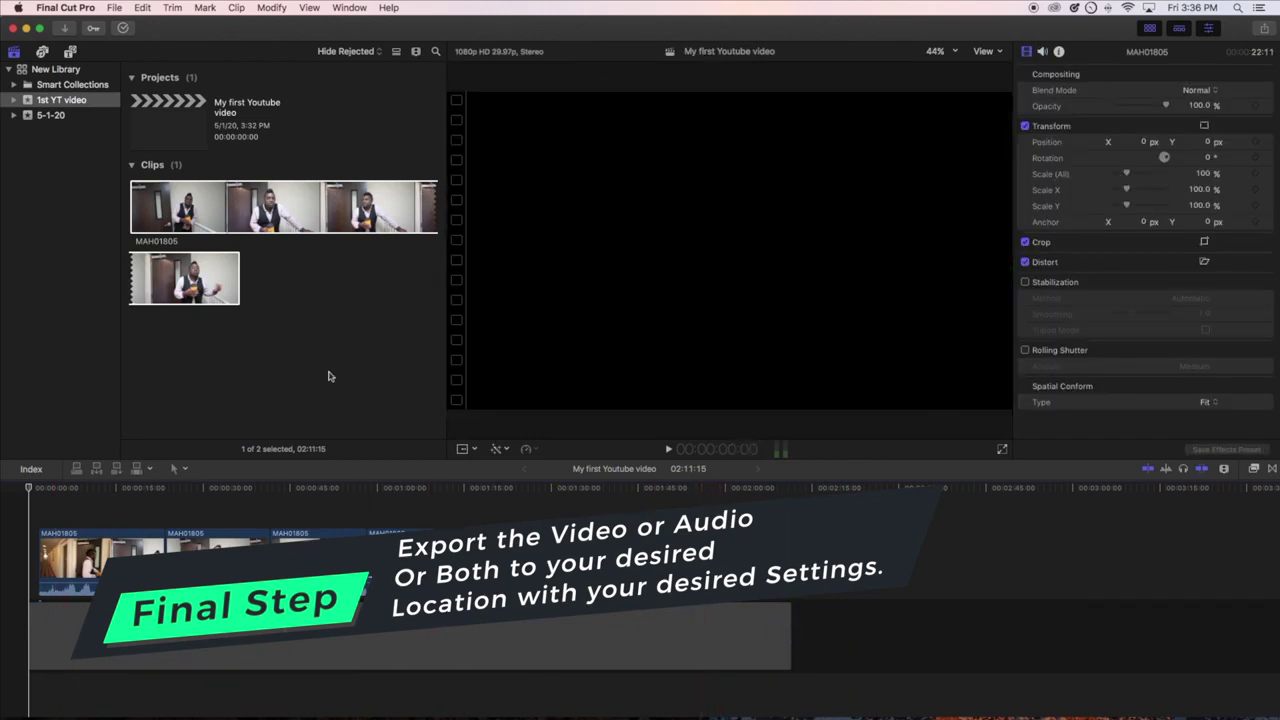
- Move the playhead to about 0:58 and choose File > Share > Master File (default)
click(367, 505)
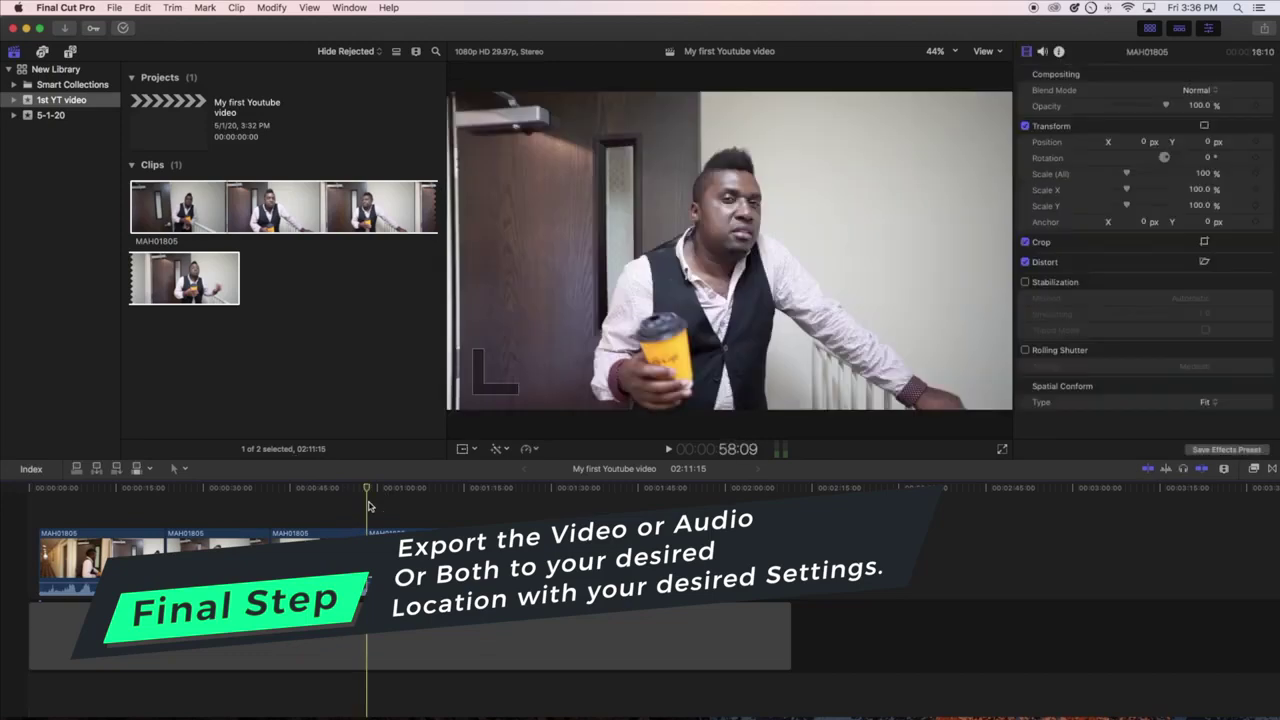
click(113, 8)
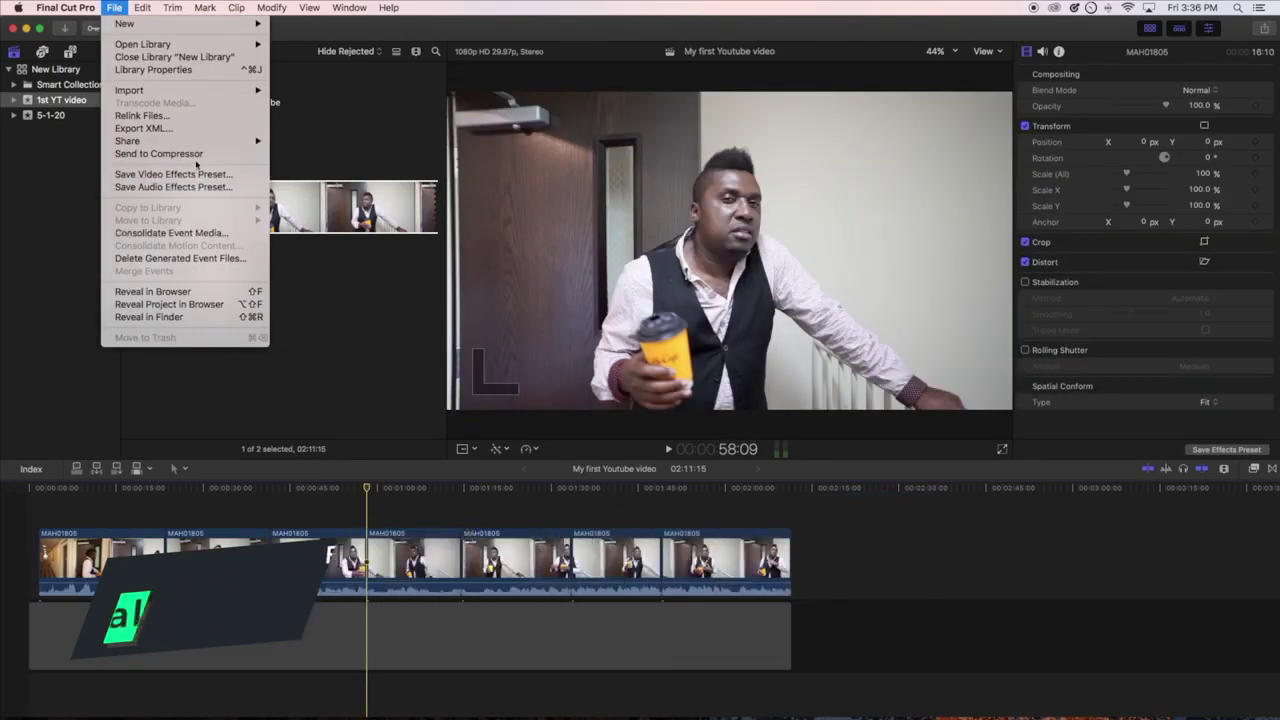
mouse_move(194, 146)
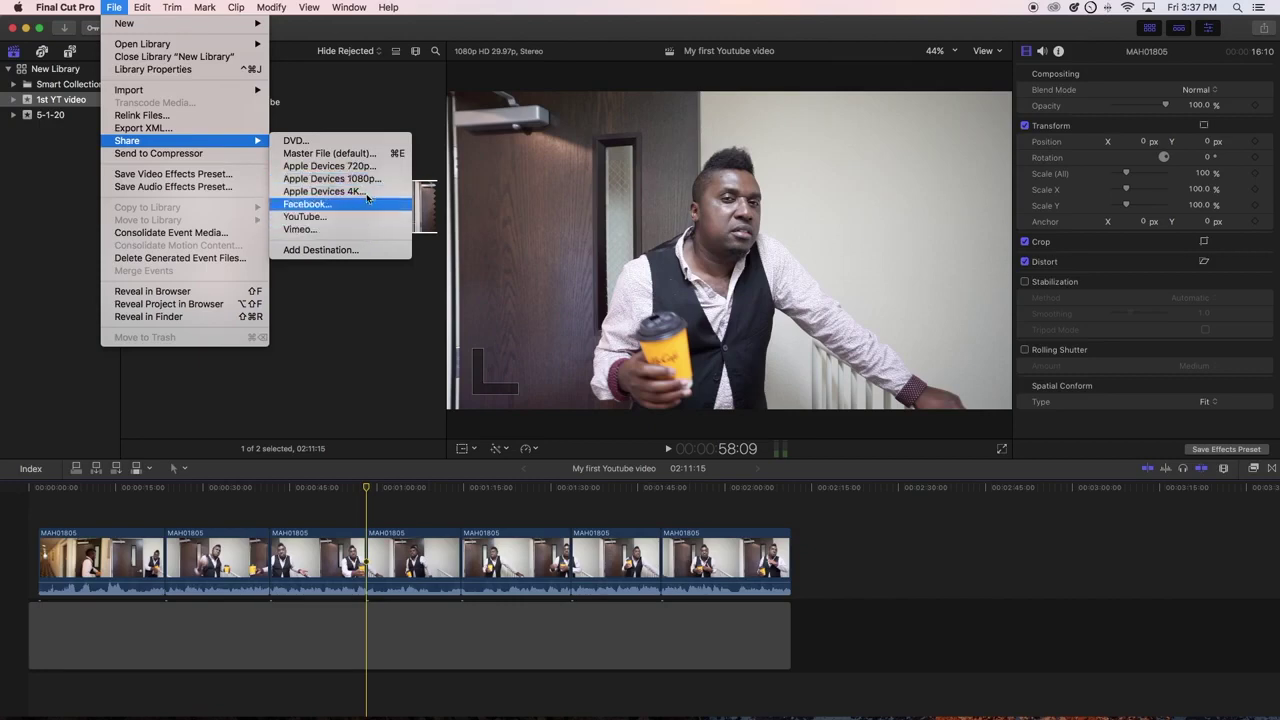
click(349, 155)
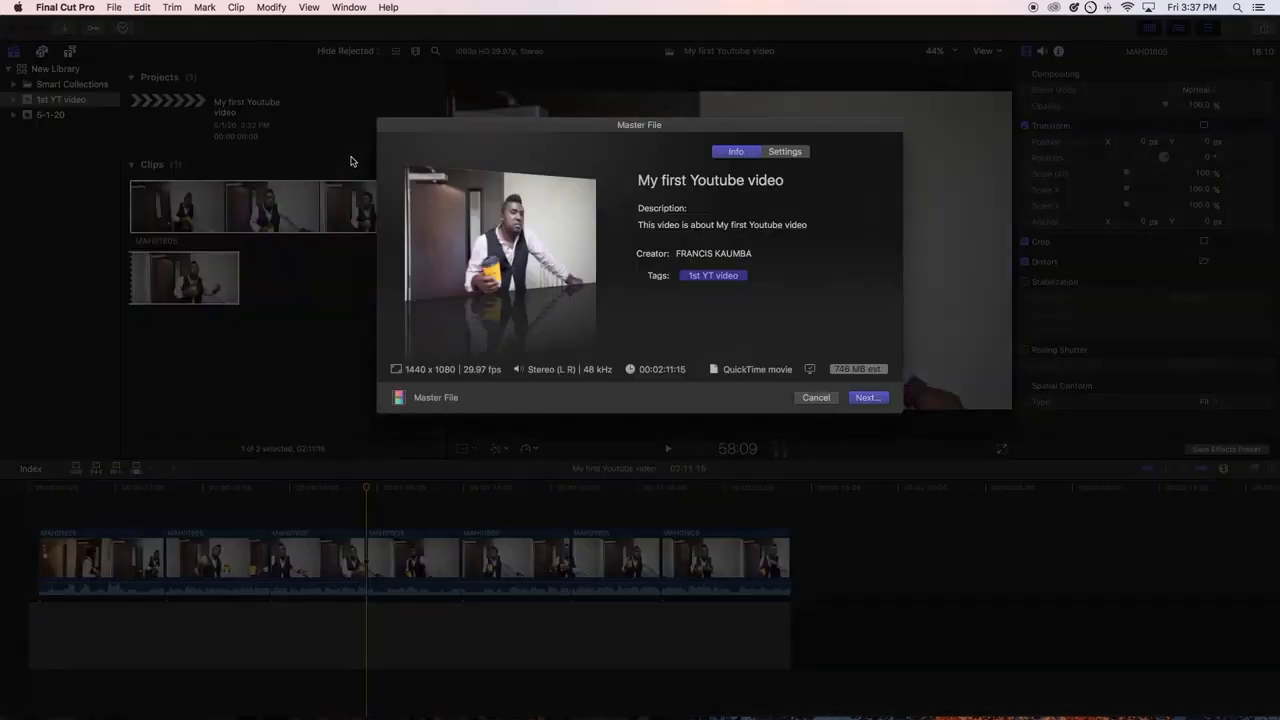
- In the Master File settings, change the video codec from ProRes 422 Proxy to H.264
click(786, 154)
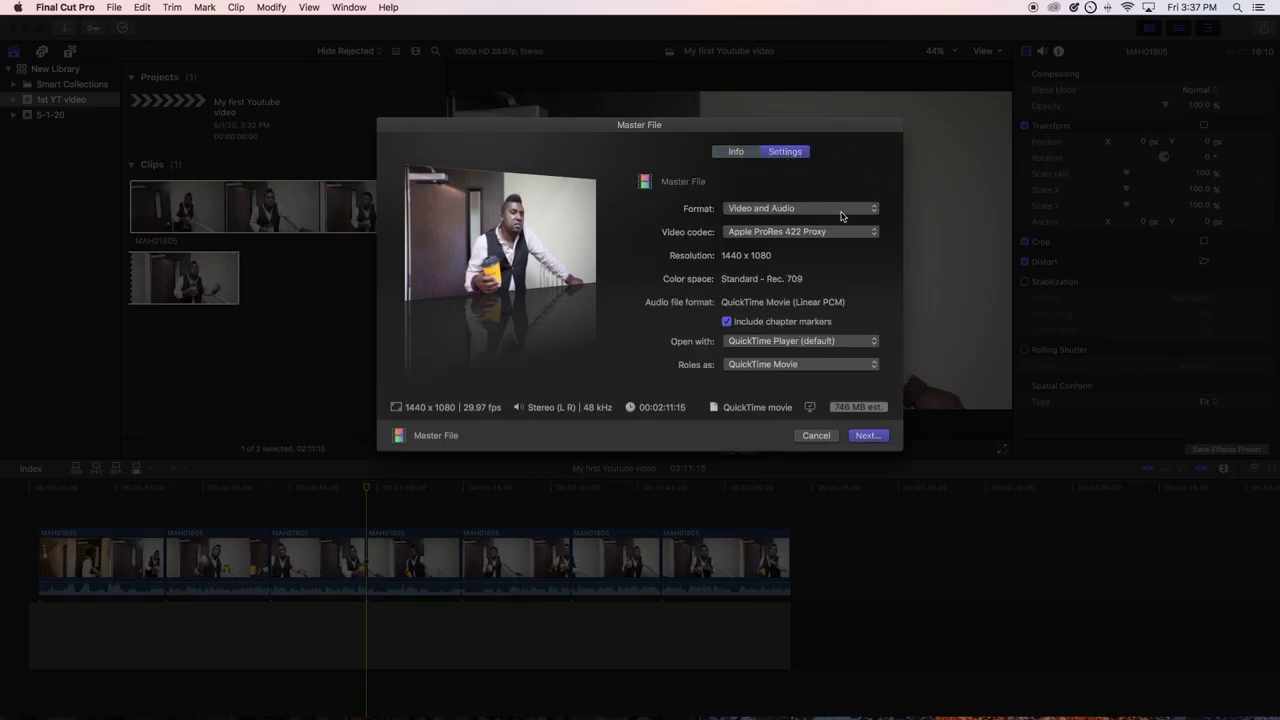
click(855, 234)
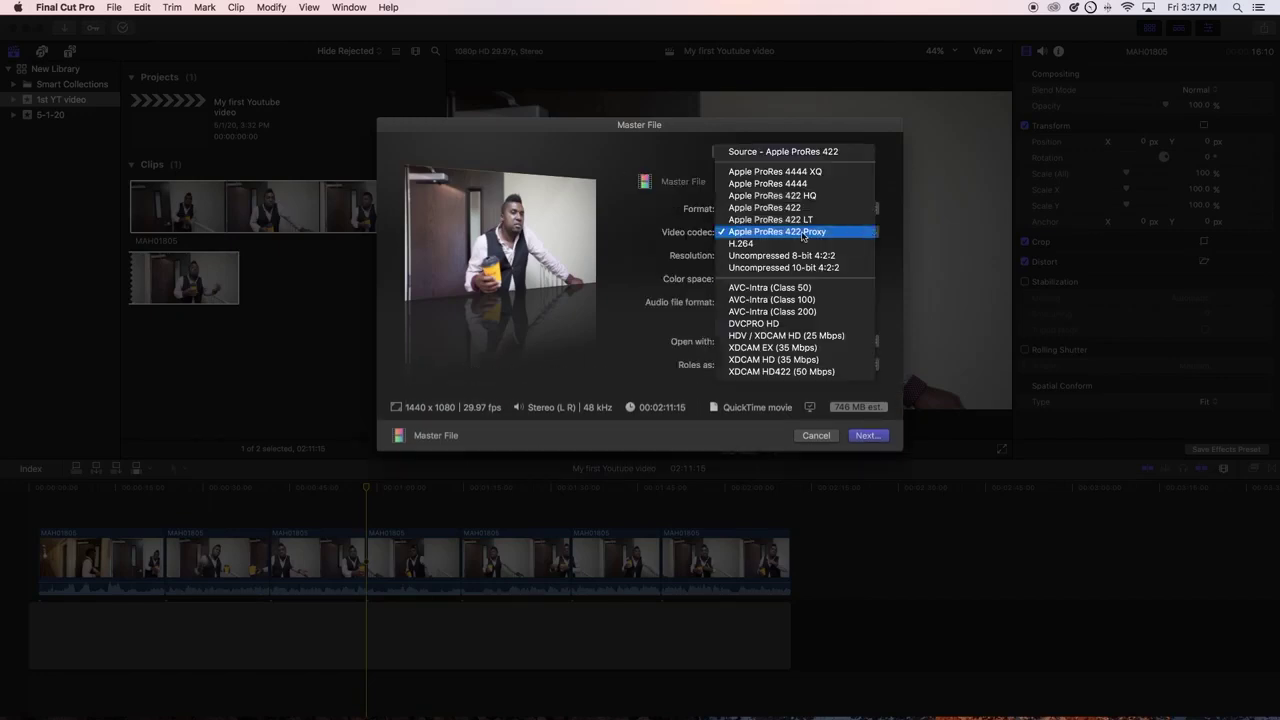
click(803, 233)
click(811, 209)
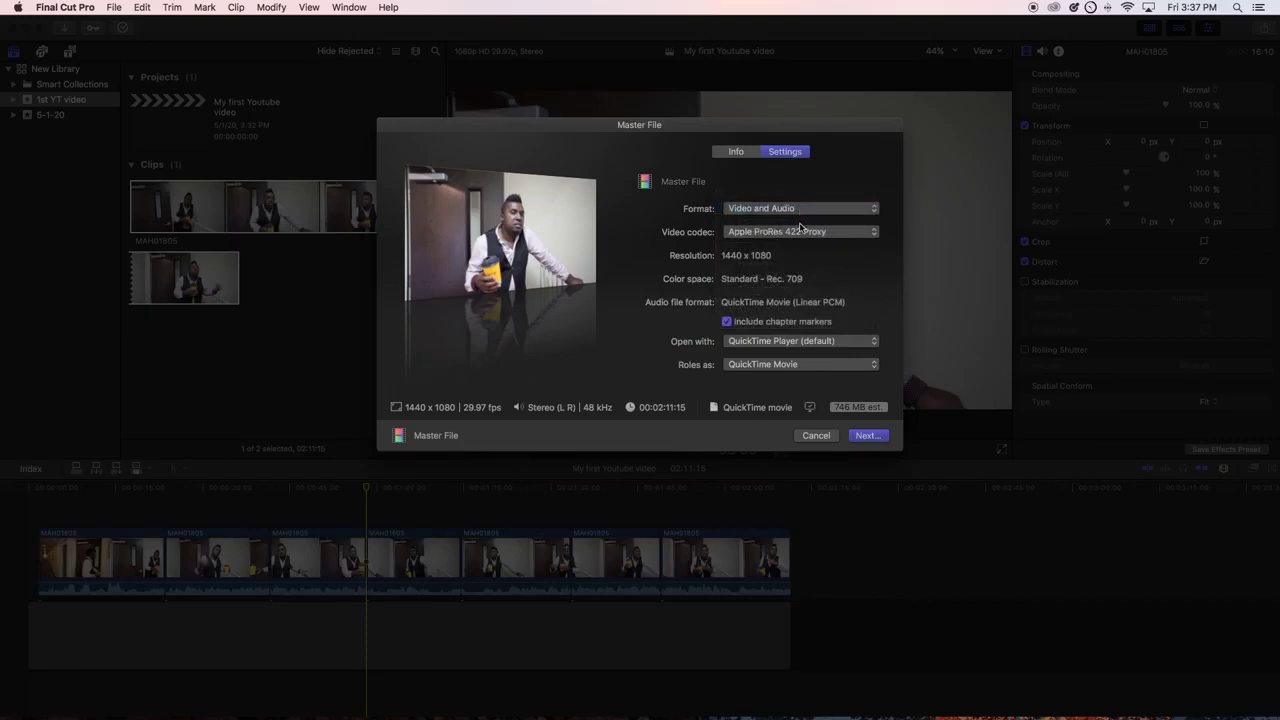
click(803, 232)
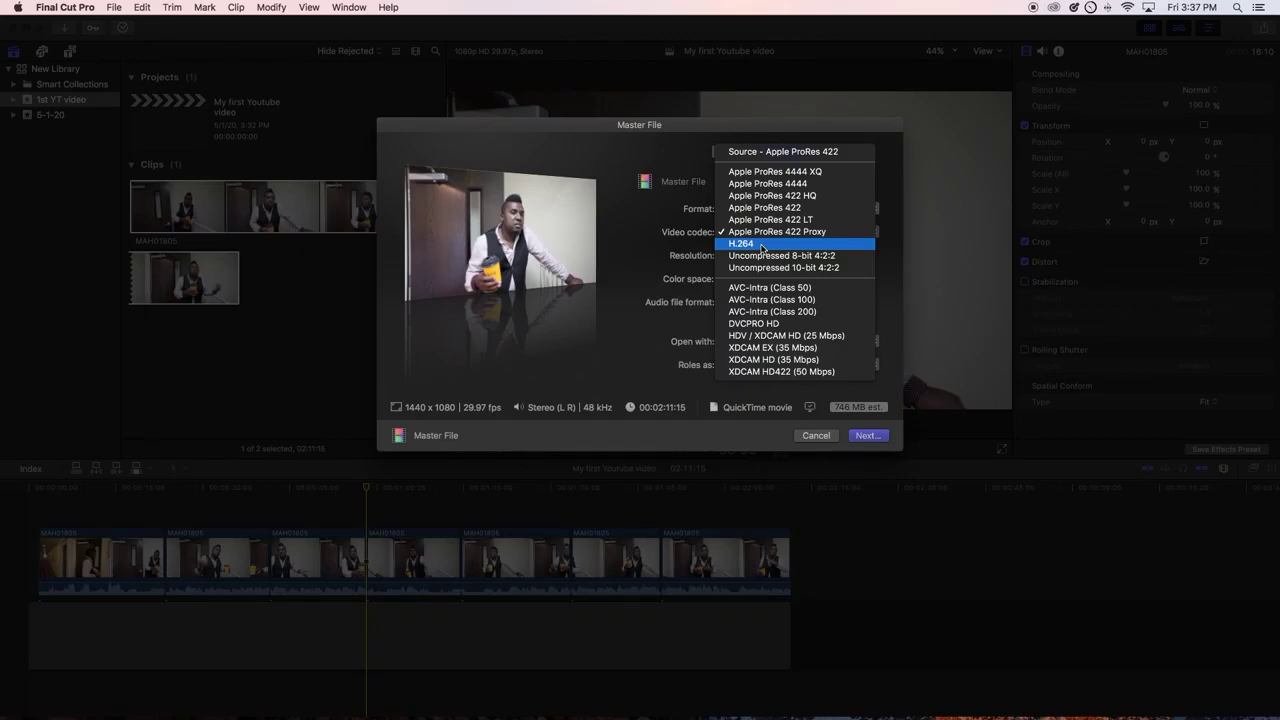
click(763, 245)
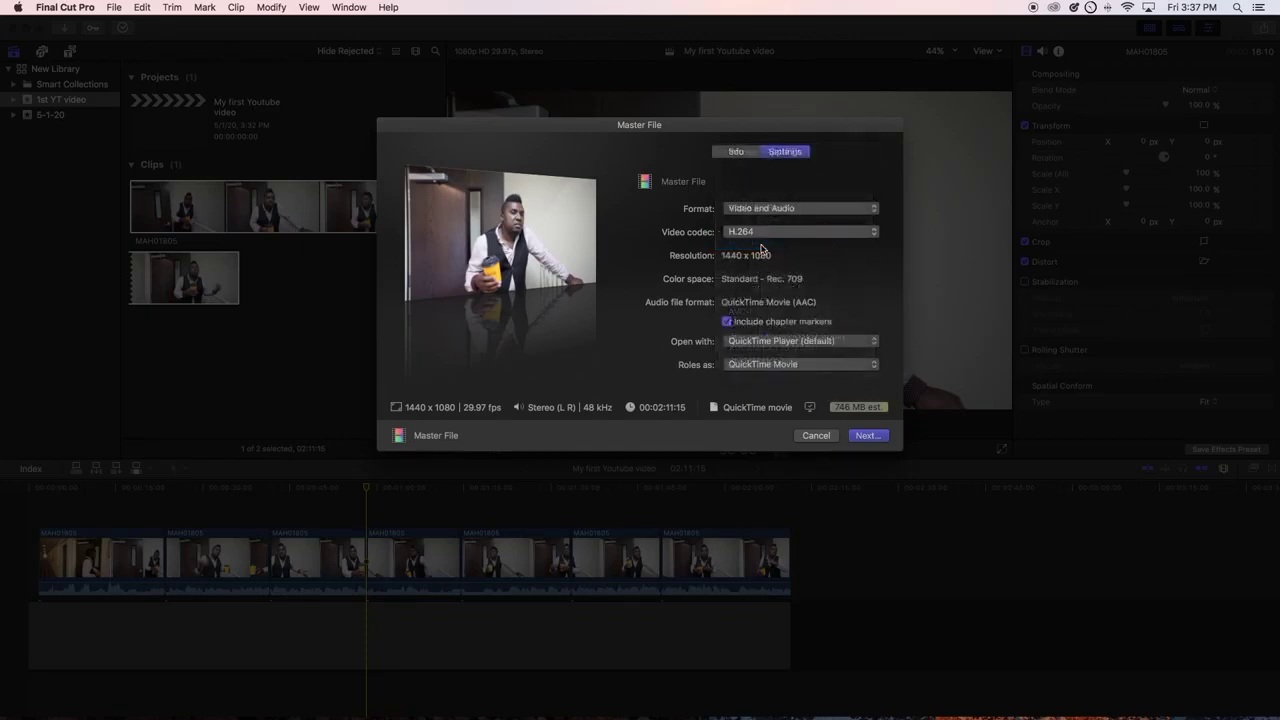
click(828, 233)
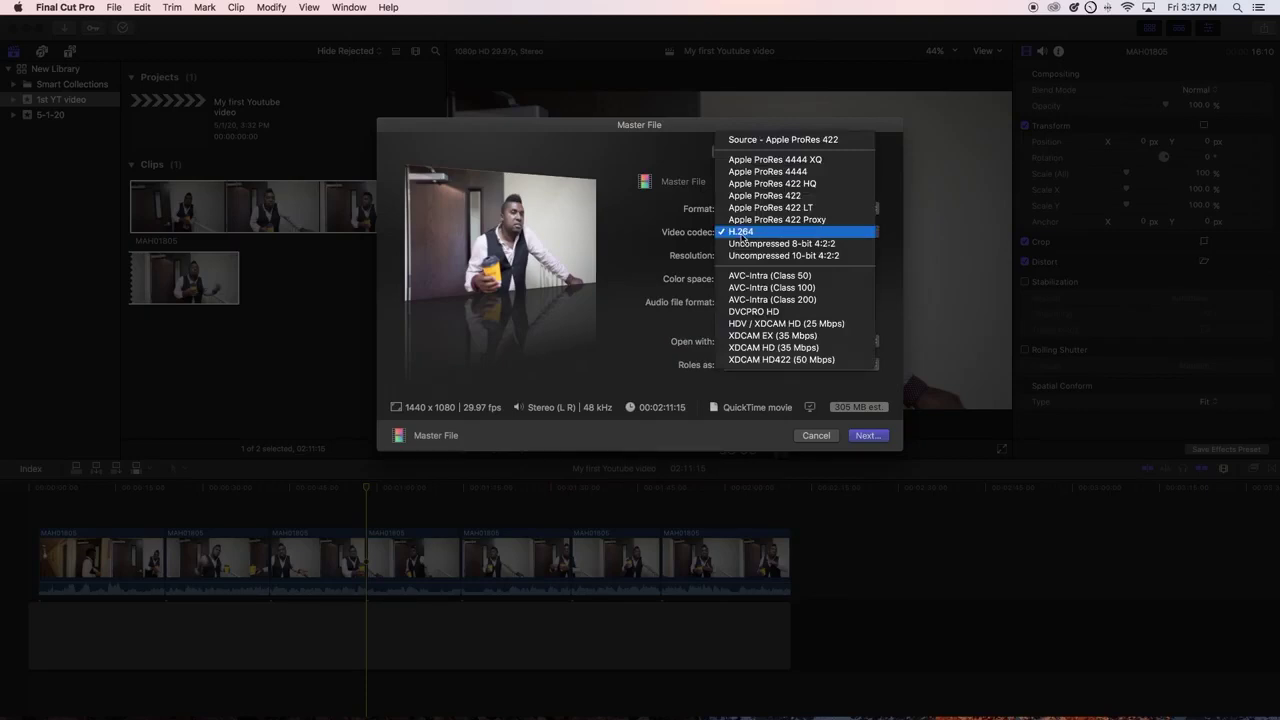
click(743, 236)
click(764, 236)
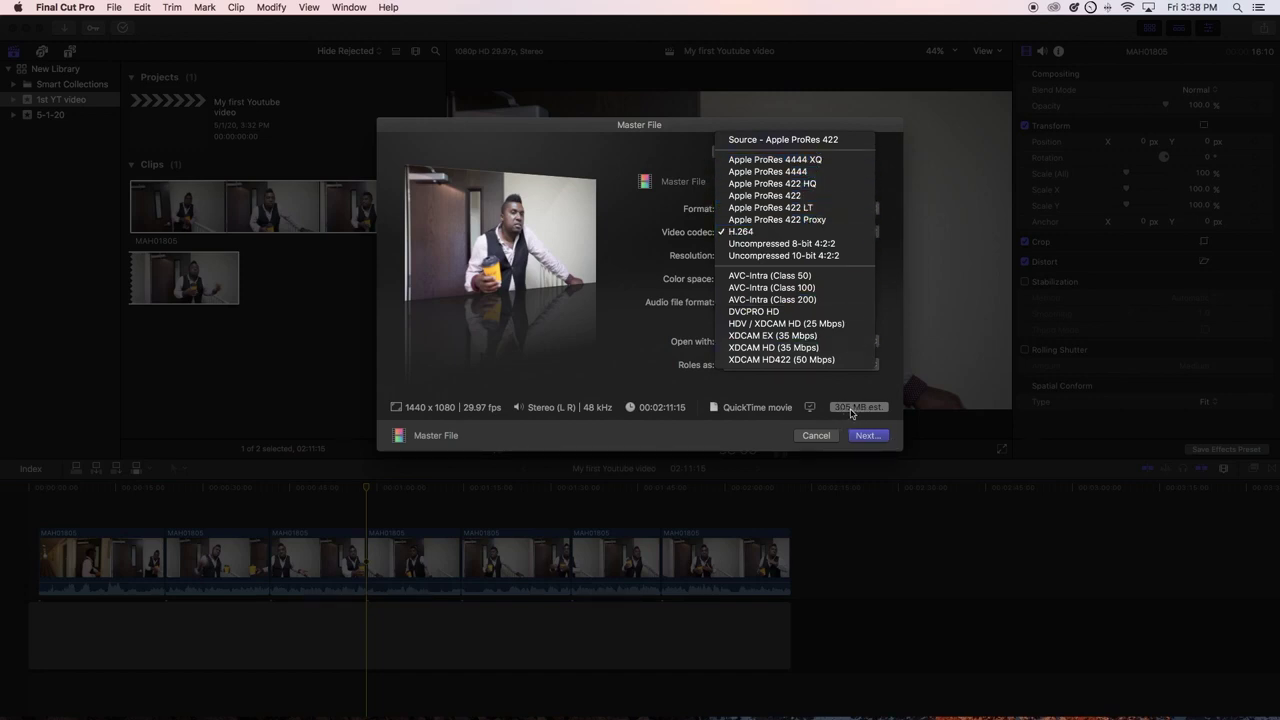
- Check size estimates for ProRes 422 Proxy, 422 HQ and 4444 XQ, then reselect H.264
click(783, 220)
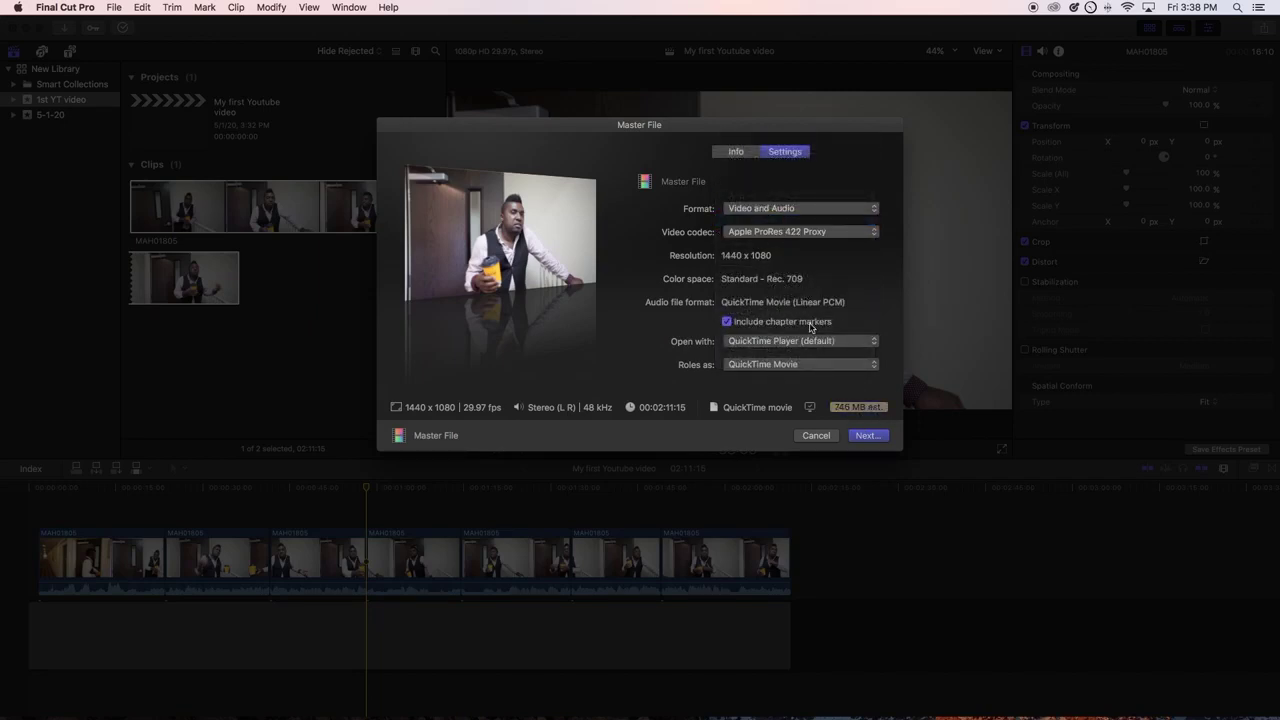
click(825, 234)
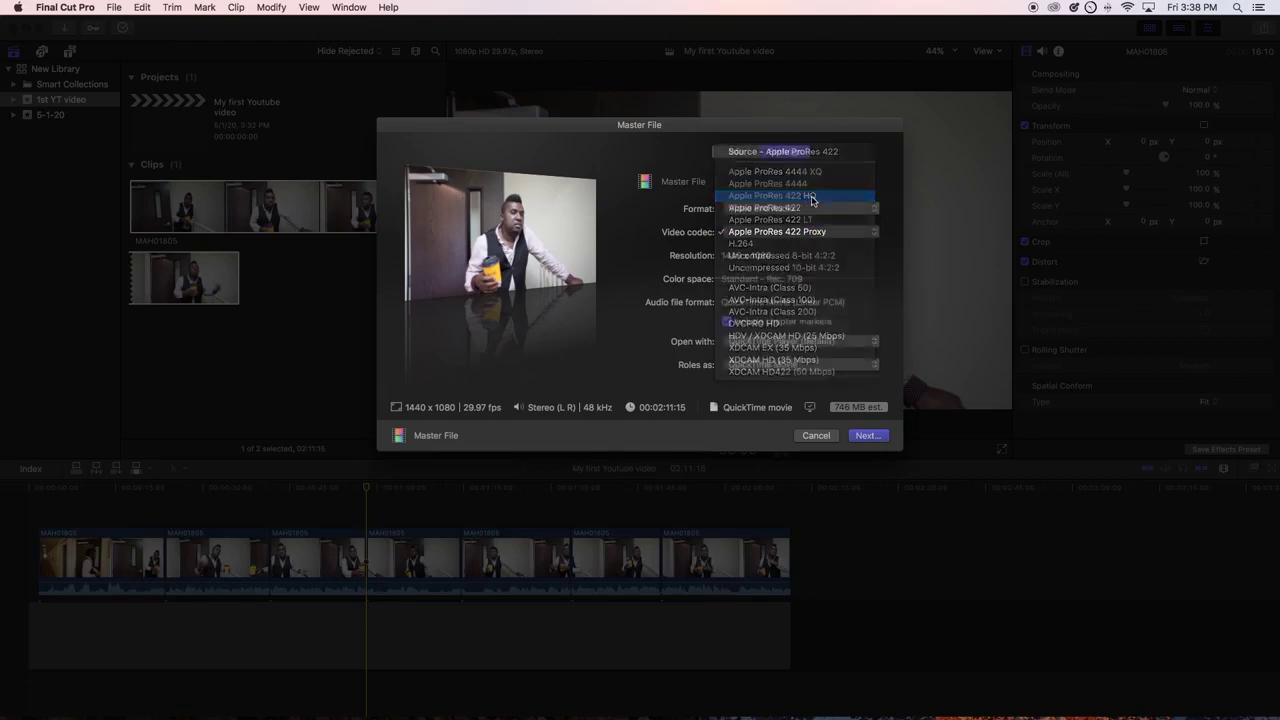
click(812, 197)
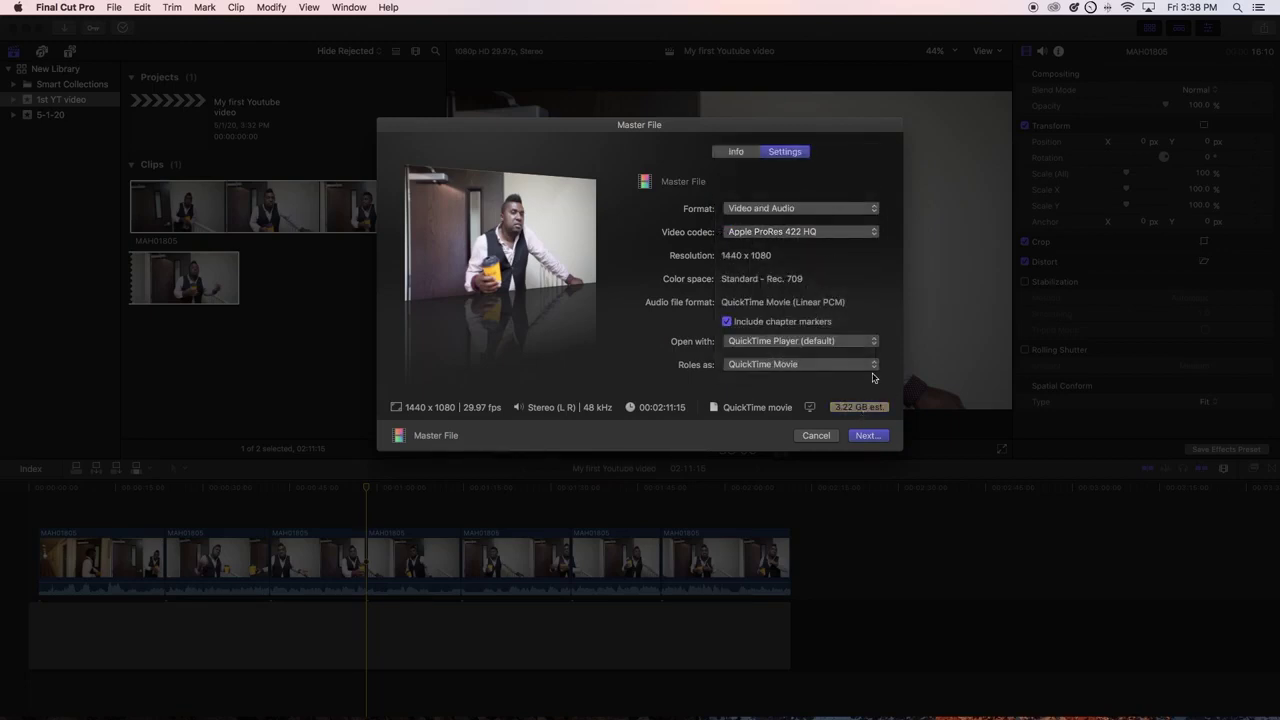
click(801, 234)
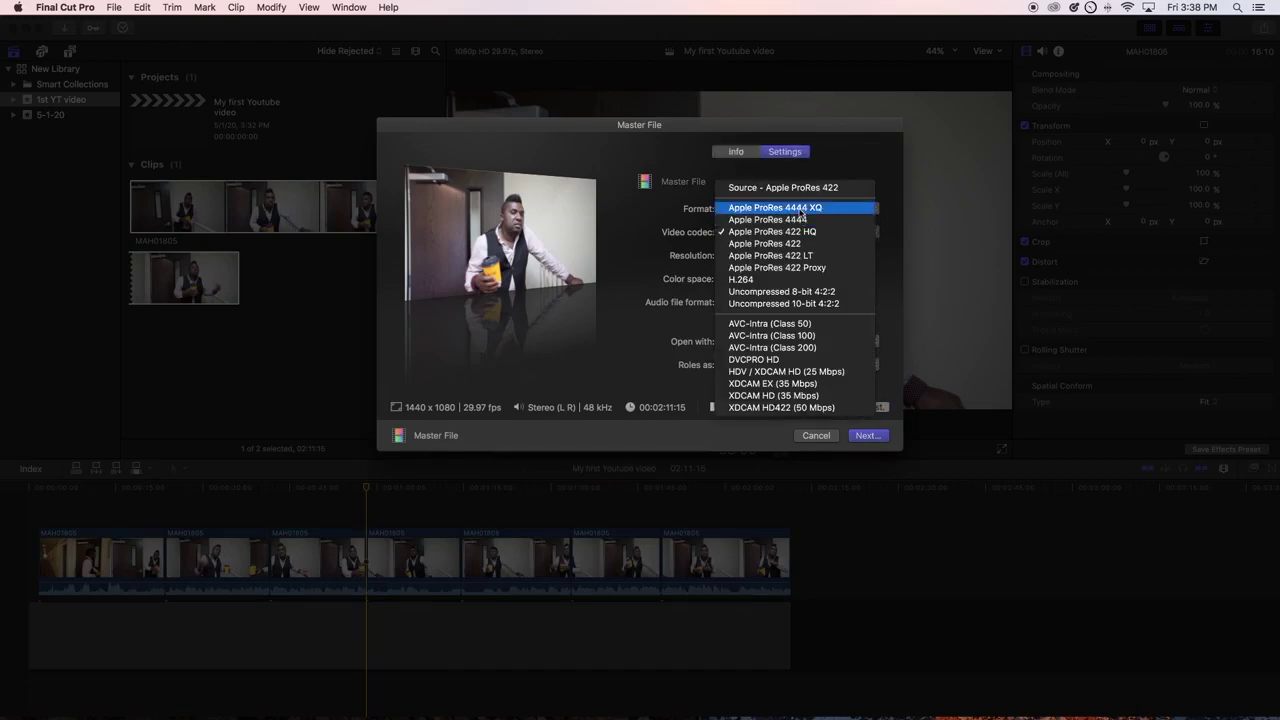
click(802, 210)
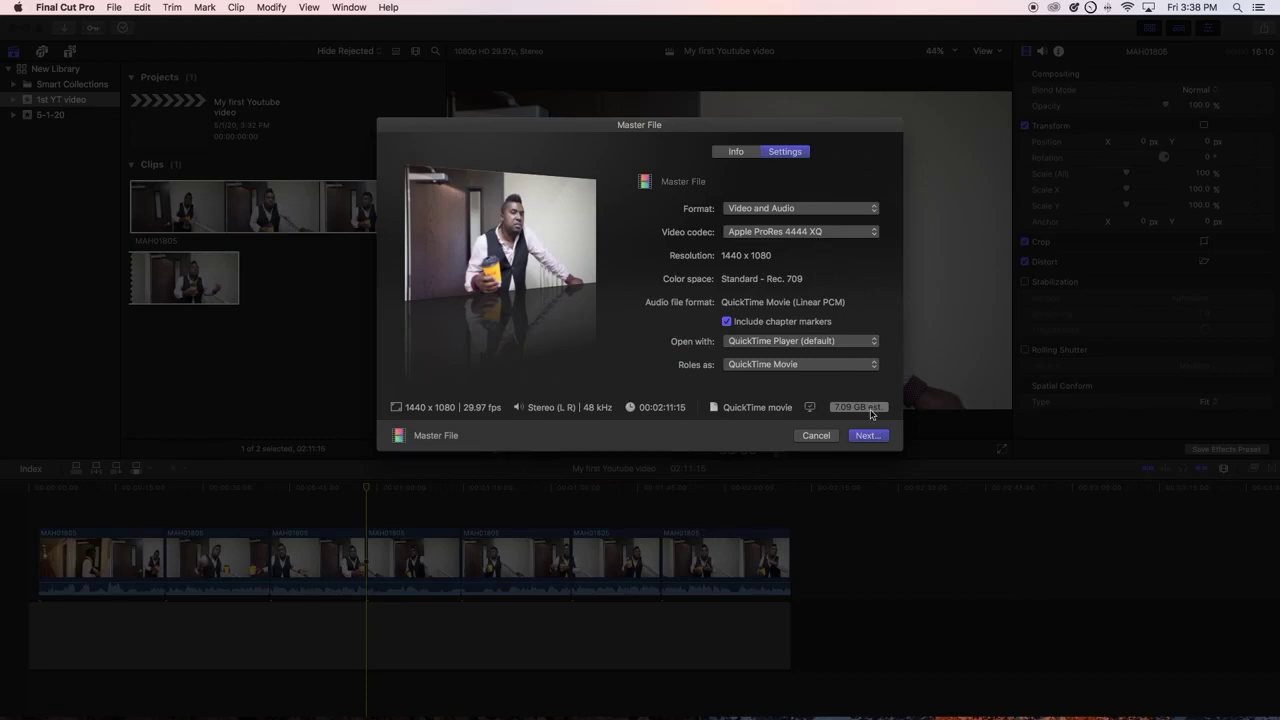
mouse_move(859, 413)
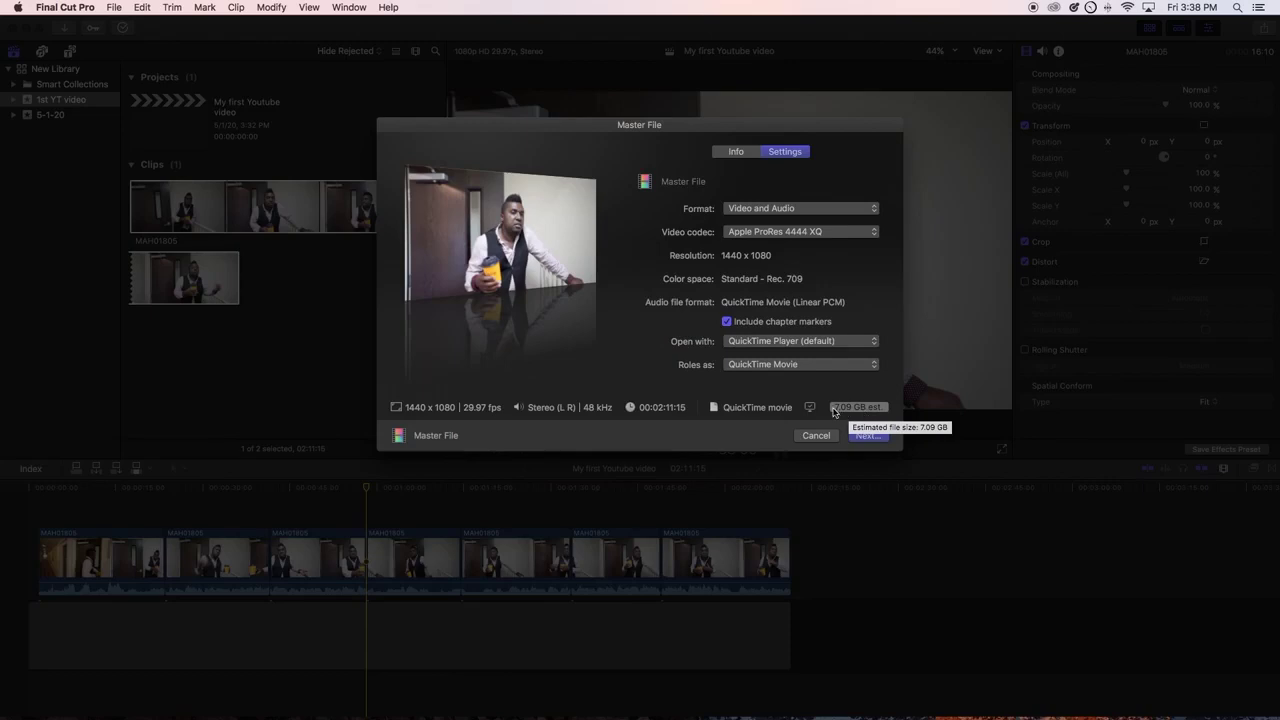
click(852, 232)
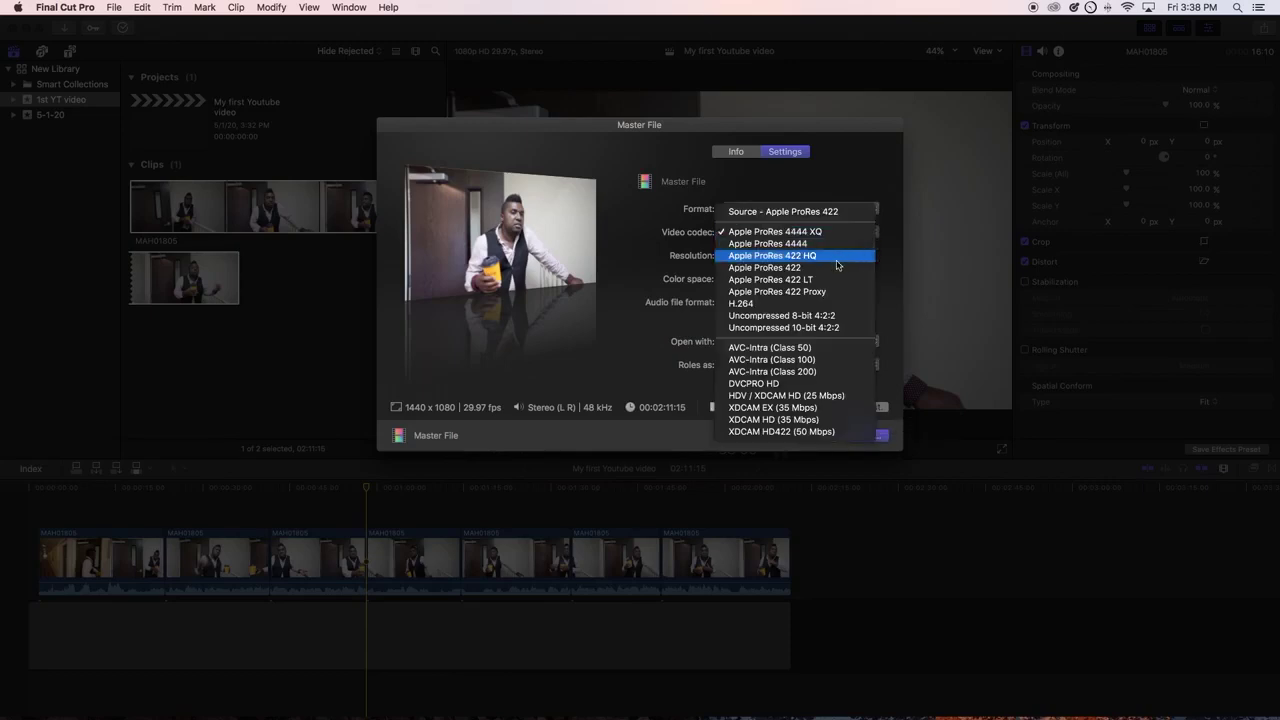
click(828, 308)
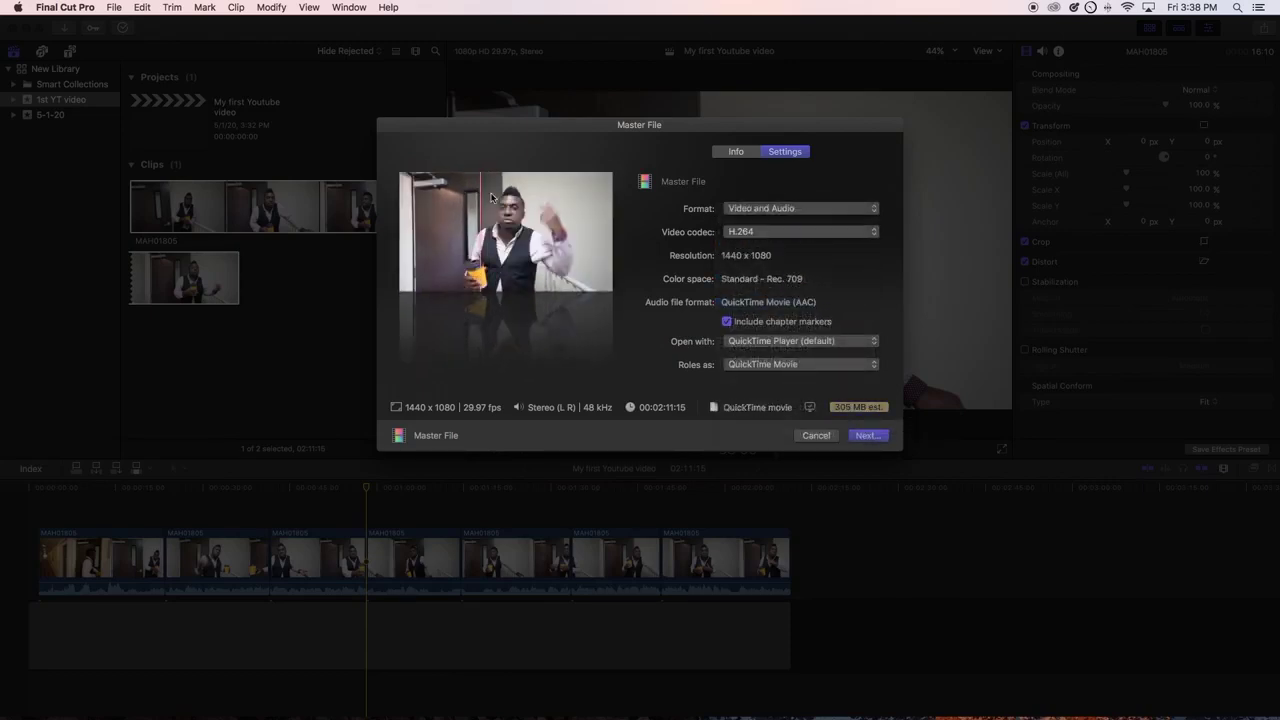
- Cancel out of the Save As sheet and the Master File dialog without exporting
click(877, 437)
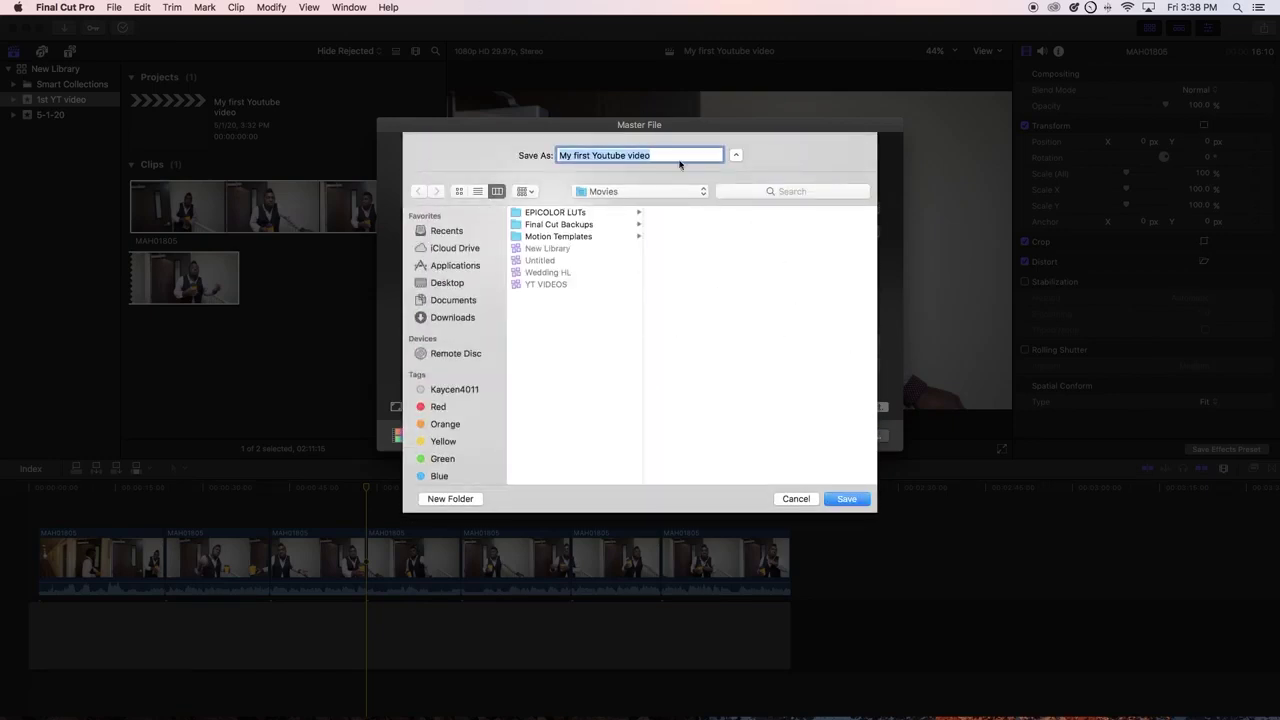
click(804, 500)
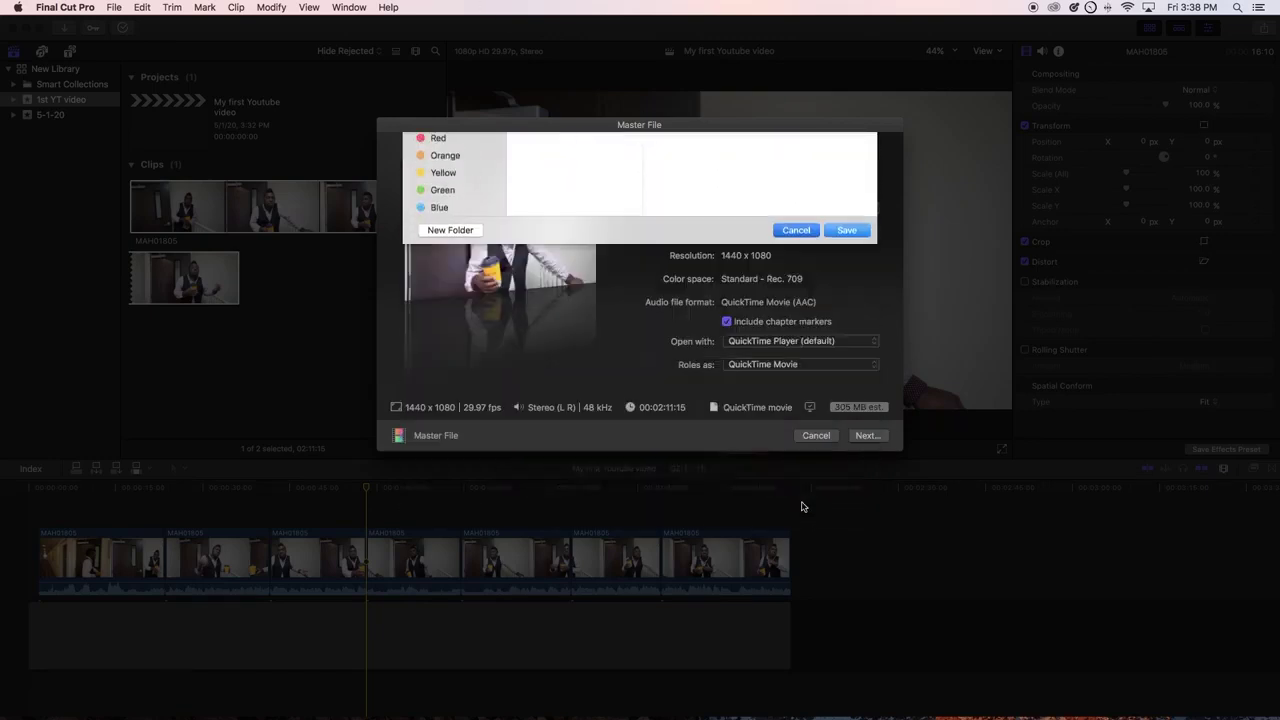
click(814, 437)
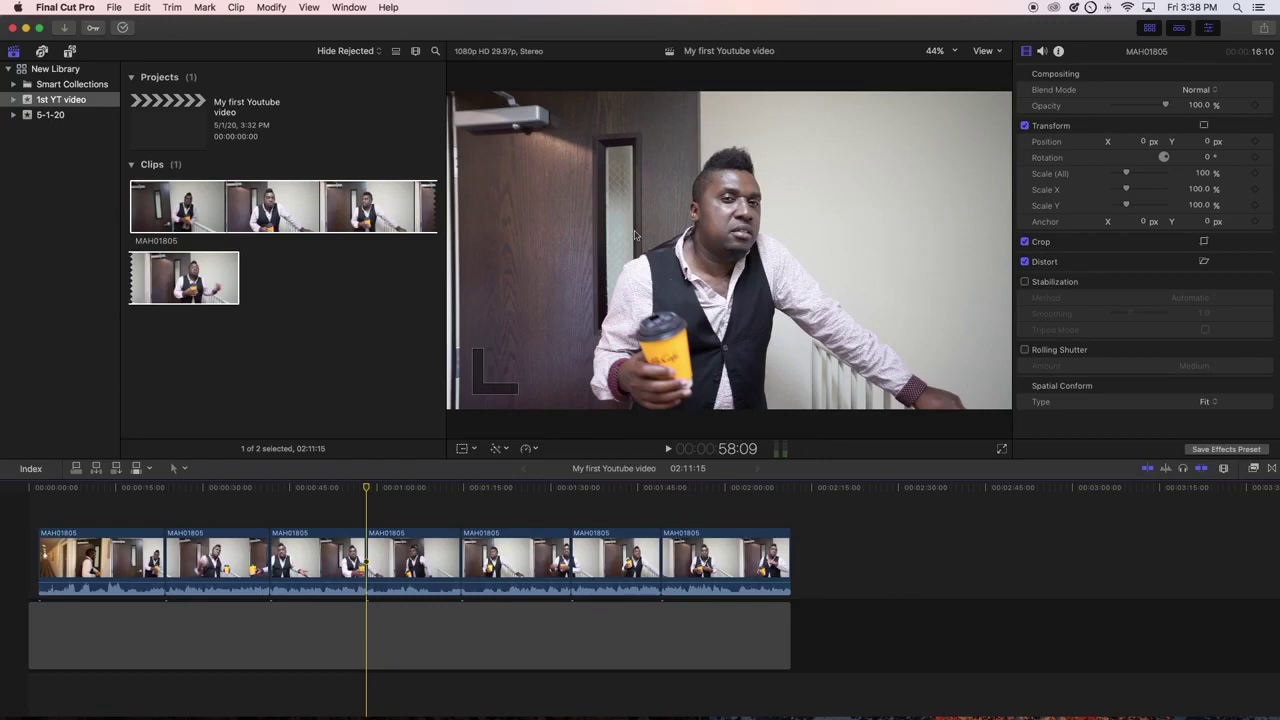
- Deselect the clips by clicking an empty area of the browser
click(218, 372)
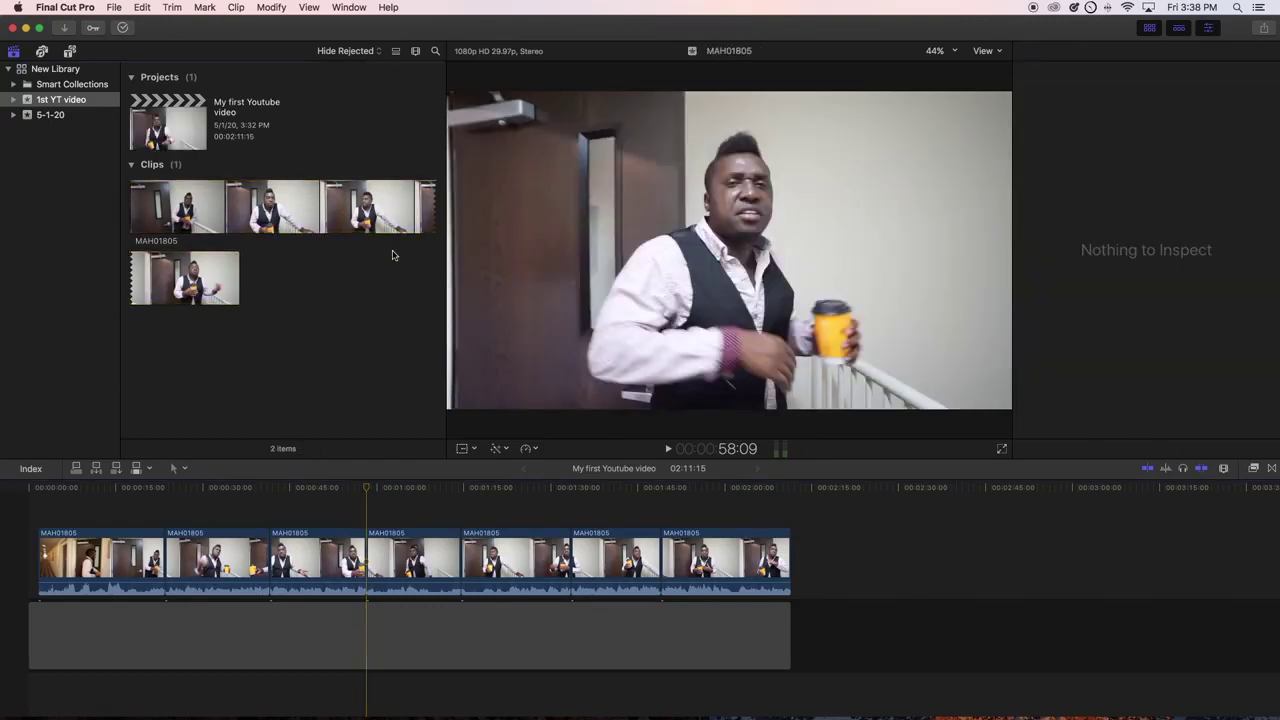